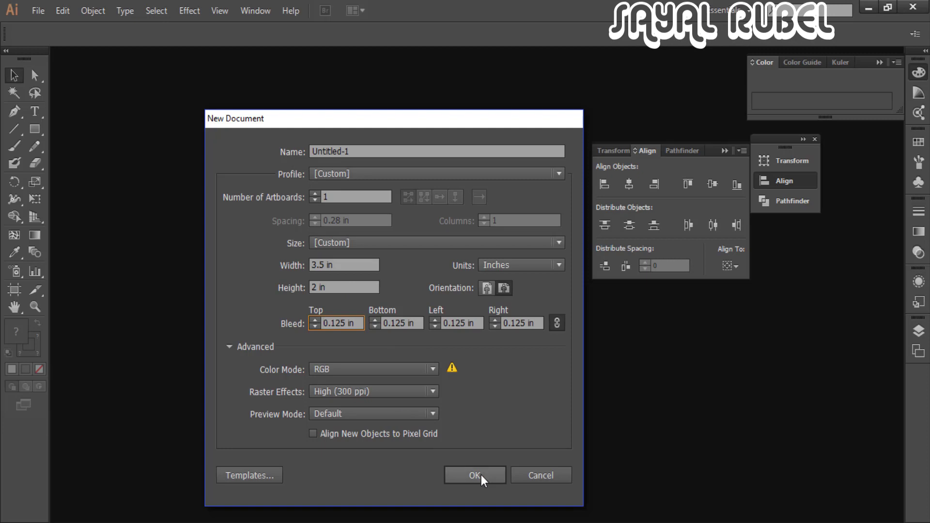
Create the 3.5 × 2 in RGB document with 0.125 in bleed and cover the full bleed area with a white rectangle
left_click(481, 474)
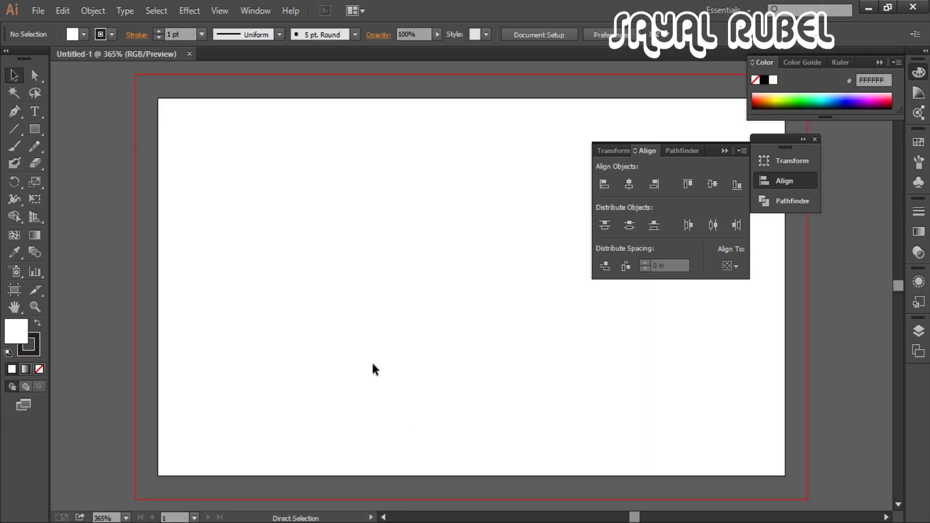
key("ctrl+minus")
key("ctrl+minus")
left_click_drag(336, 251, 238, 267)
left_click(43, 134)
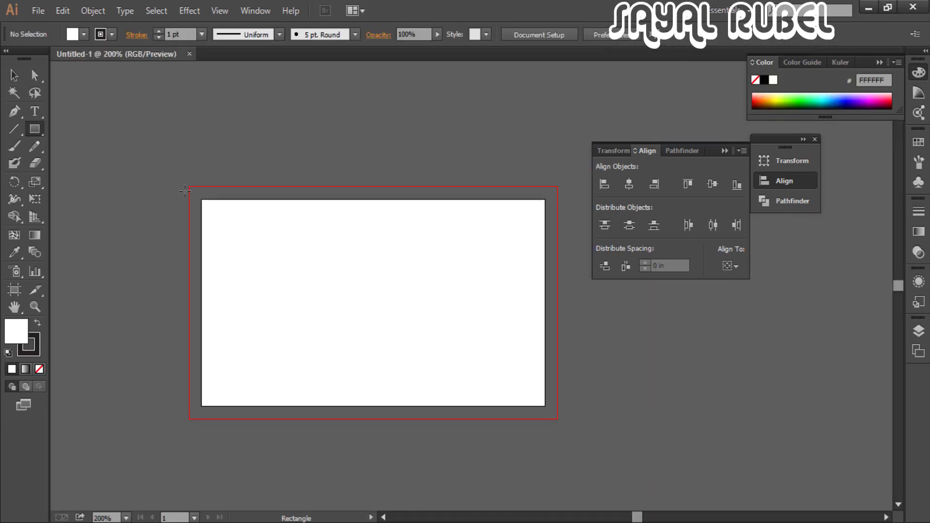
left_click_drag(189, 186, 557, 419)
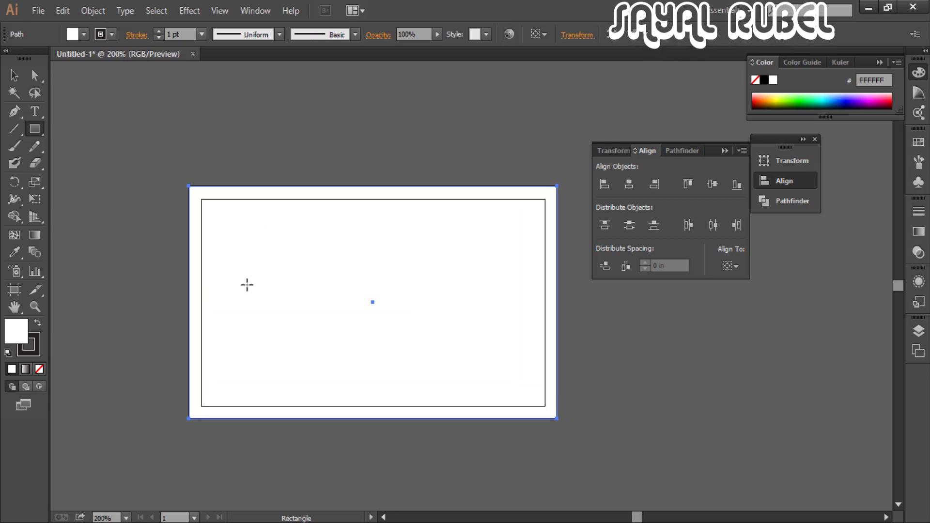
left_click(14, 76)
left_click(287, 144)
Draw a closed four-sided panel with the Pen tool along the bleed's right side, running from the top edge through both right corners to the bottom edge
key("ctrl+plus")
left_click_drag(512, 234, 438, 272)
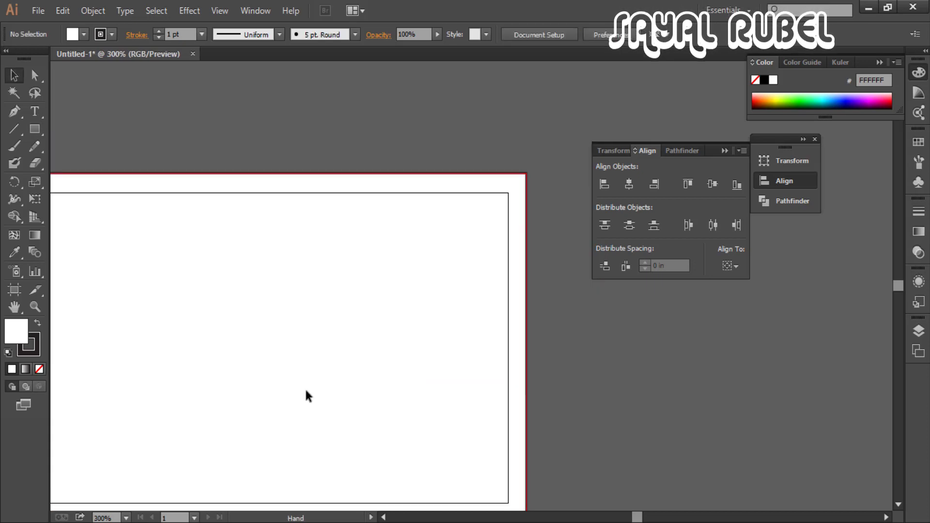
key("p")
key("space")
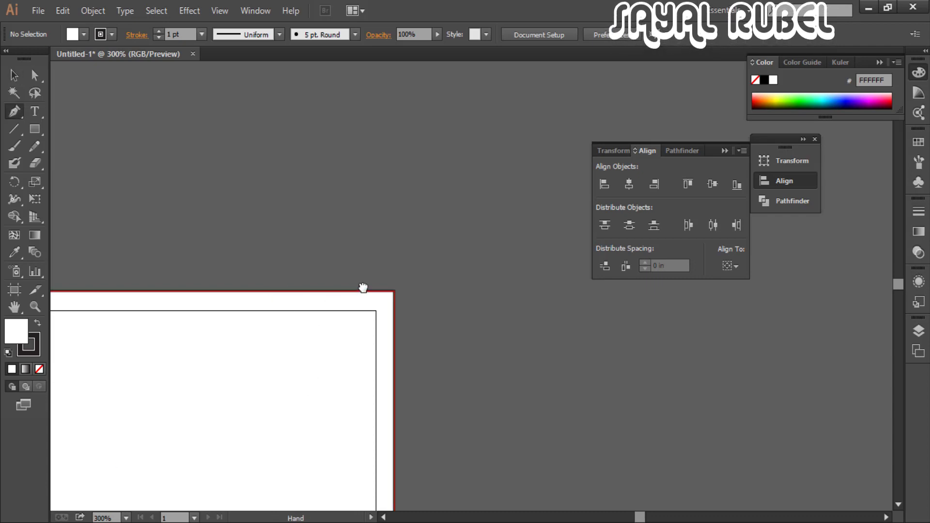
left_click(234, 280)
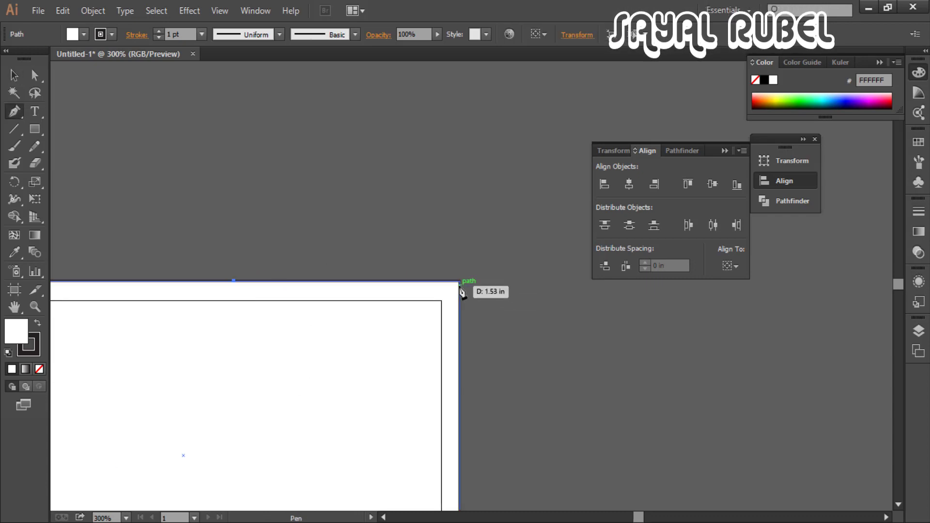
key("space")
left_click_drag(460, 287, 481, 248)
left_click(482, 244)
key("space")
left_click_drag(483, 321, 493, 268)
key("ctrl+minus")
key("ctrl+minus")
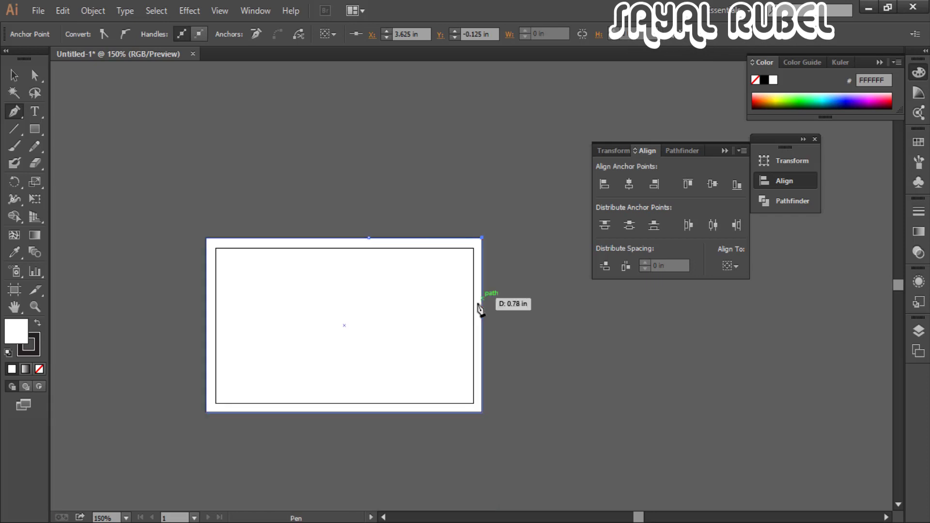
key("space")
left_click_drag(481, 344, 485, 305)
left_click(485, 373)
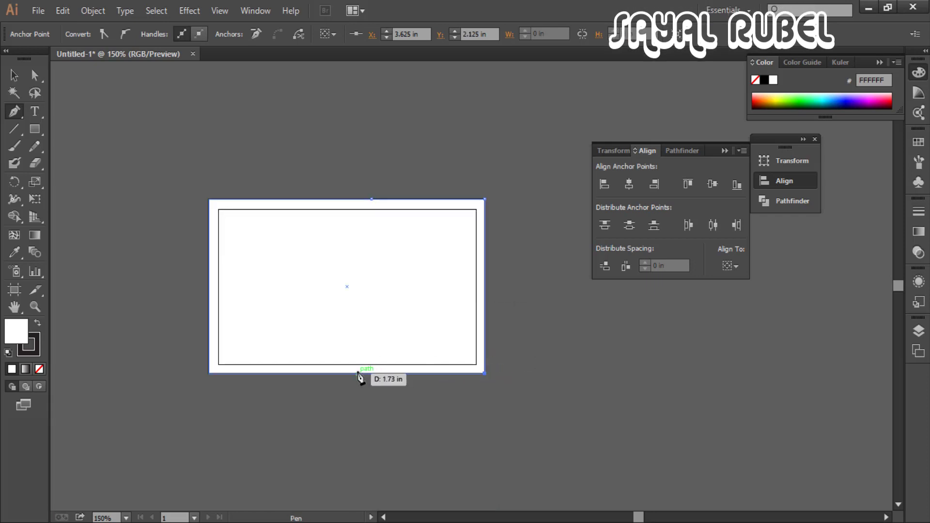
left_click(354, 374)
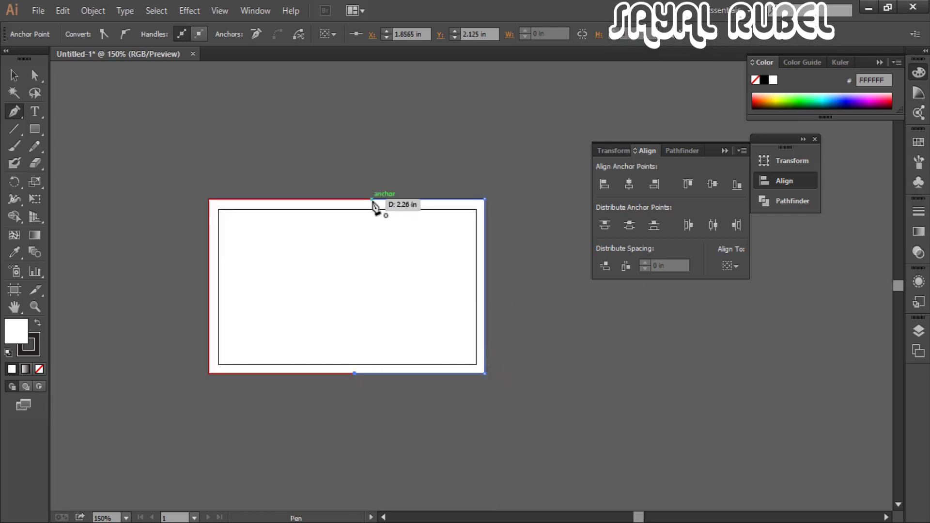
left_click(372, 199)
Move the panel's upper-left anchor right along the top bleed edge to about X 2.5 in, then deselect the panel
key("a")
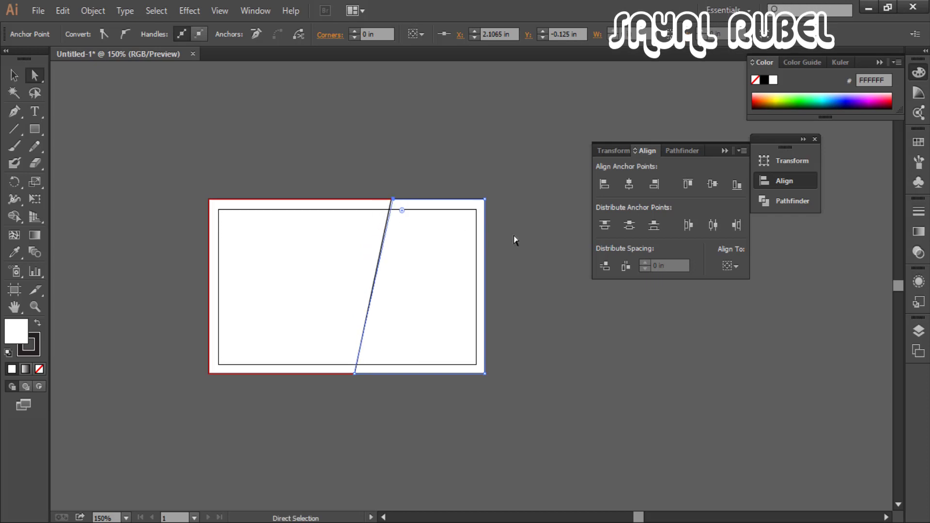
left_click(527, 241)
key("ctrl+minus")
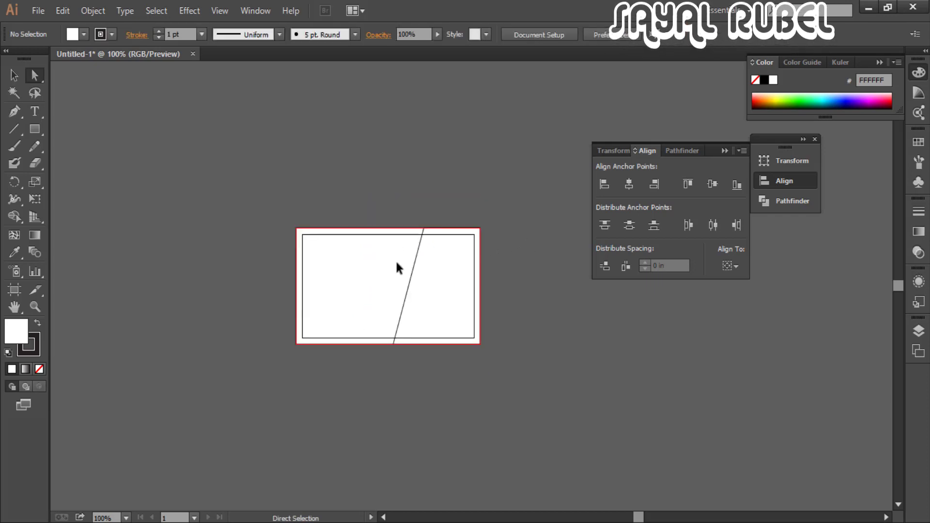
key("ctrl+minus")
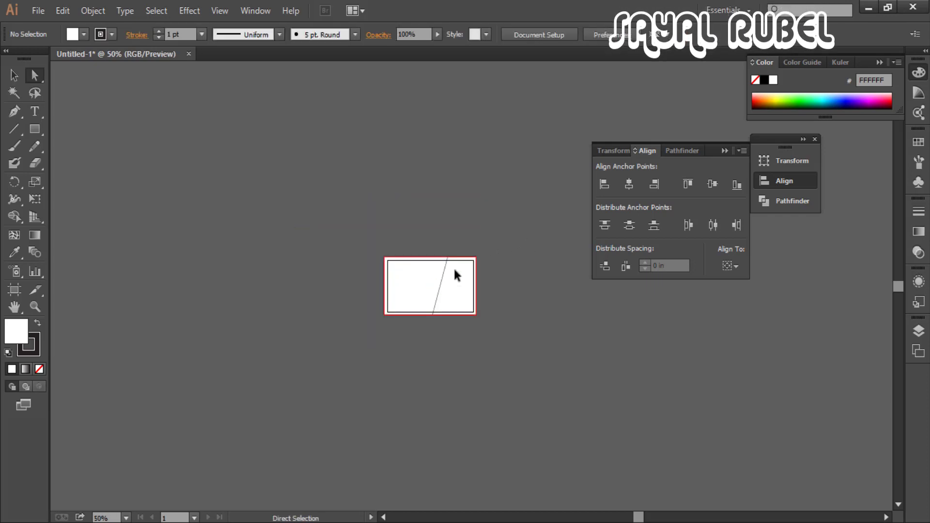
Show the rulers and place guides through the card's center, horizontal at about 1 in and vertical at about 1.75 in
key("ctrl+plus")
key("ctrl+plus")
key("ctrl+plus")
key("ctrl+plus")
key("ctrl+plus")
left_click_drag(386, 257, 517, 248)
key("ctrl+r")
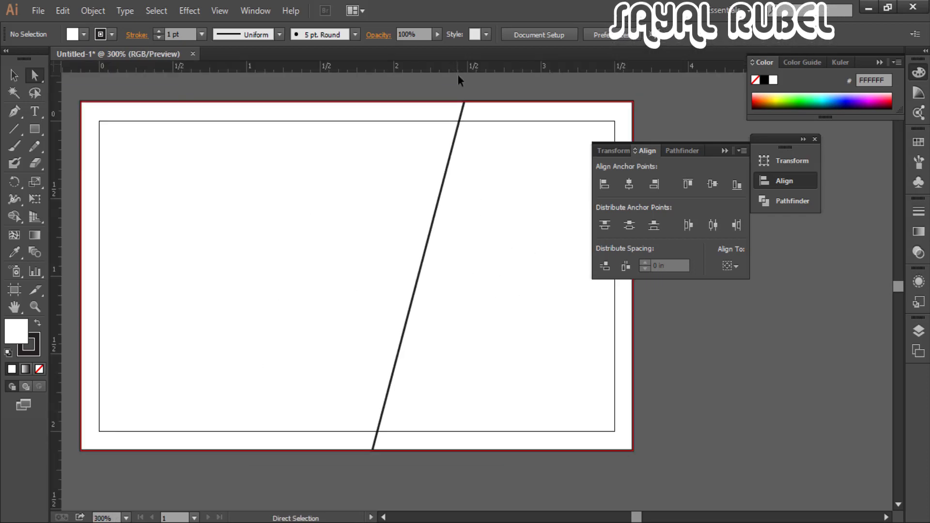
left_click_drag(457, 72, 479, 276)
left_click_drag(62, 373, 268, 404)
left_click_drag(55, 405, 357, 403)
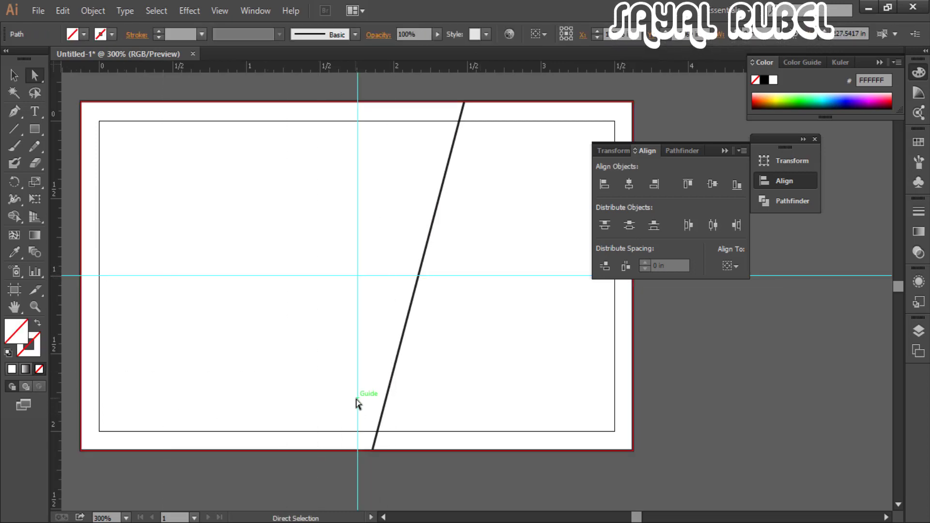
Draw a triangle with the Pen tool from two points on the top bleed edge, starting at X about 1.53 in, to X 2.69 in on the horizontal guide
key("space")
left_click_drag(411, 414, 406, 370)
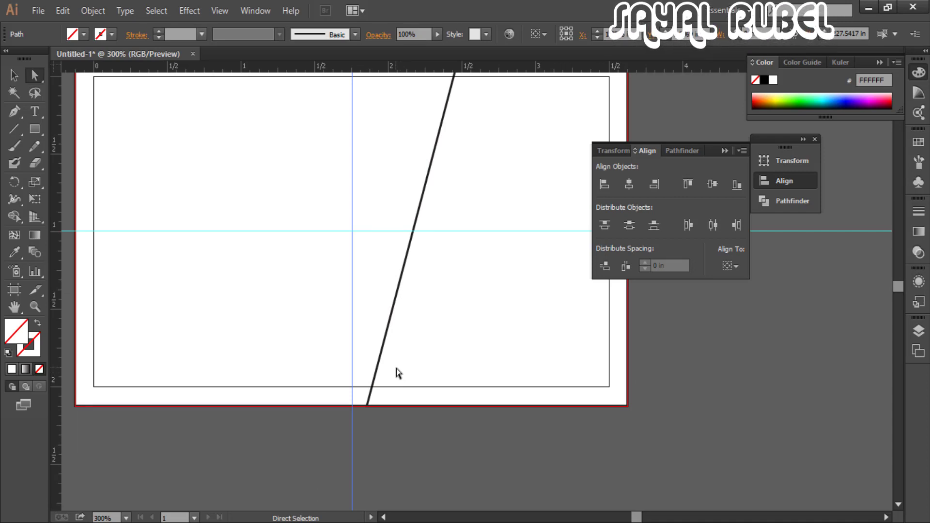
key("p")
key("space")
left_click_drag(647, 331, 610, 393)
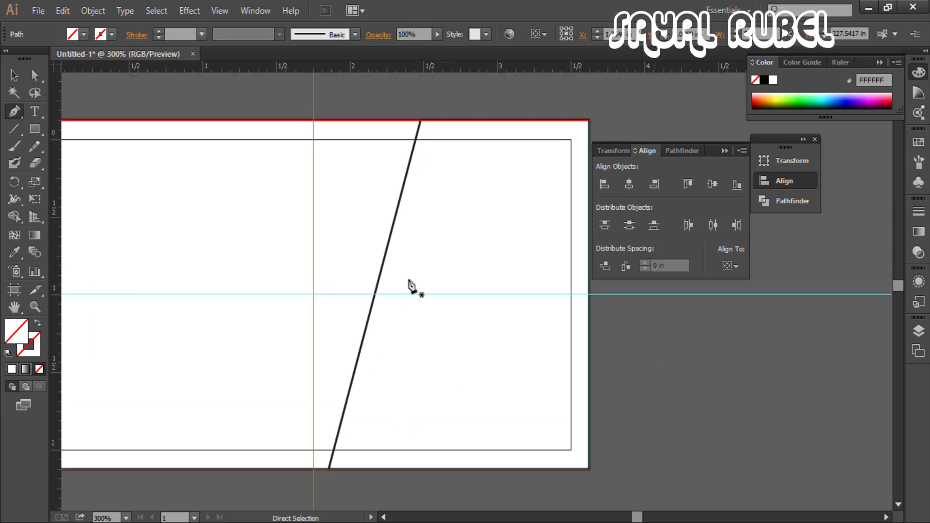
right_click(541, 346)
left_click(567, 422)
scroll(345, 276, "up", 2)
scroll(344, 276, "right", 1)
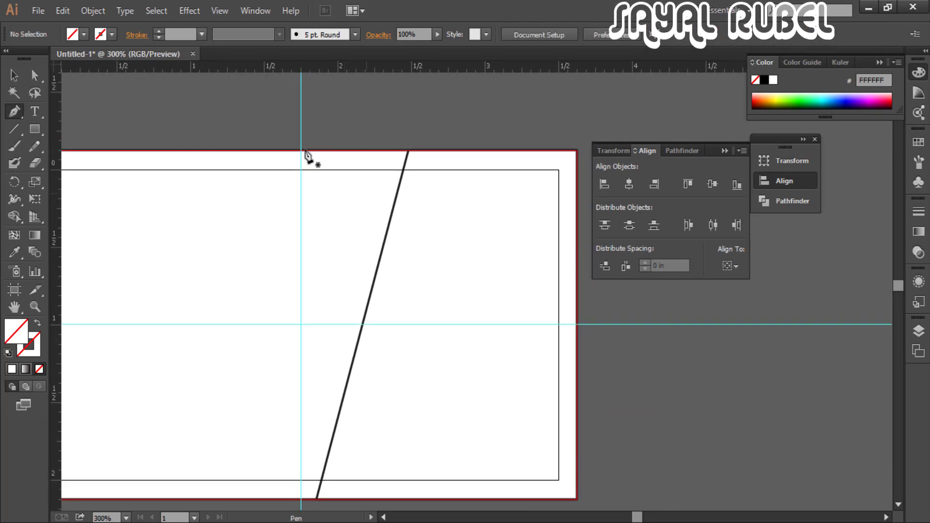
left_click(268, 150)
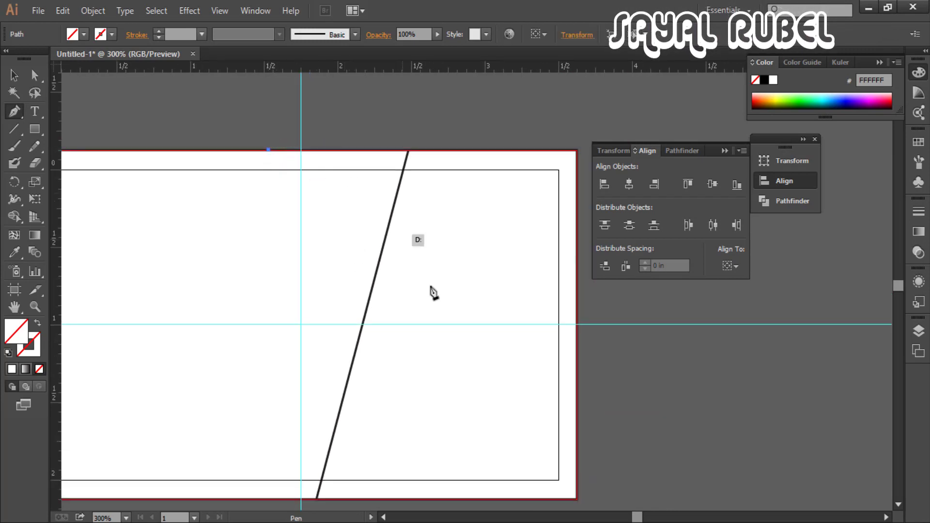
left_click(439, 324)
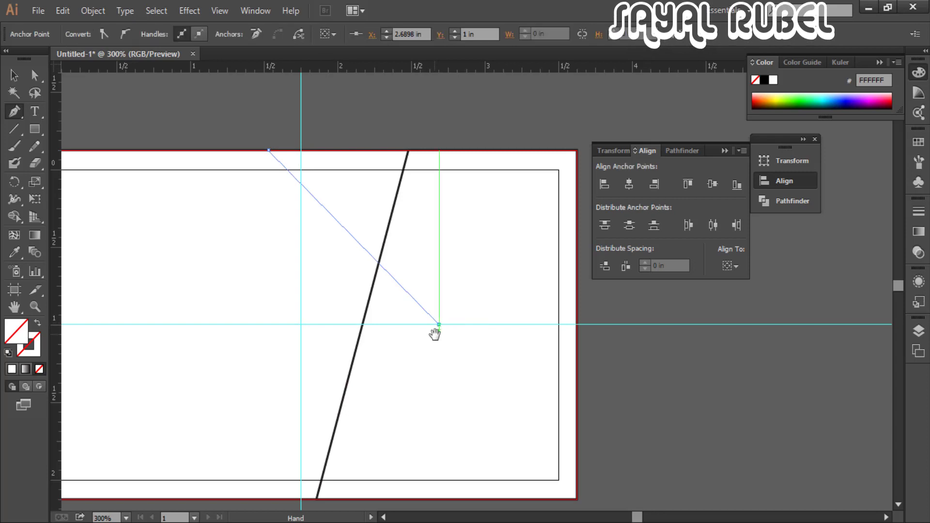
left_click_drag(435, 333, 446, 300)
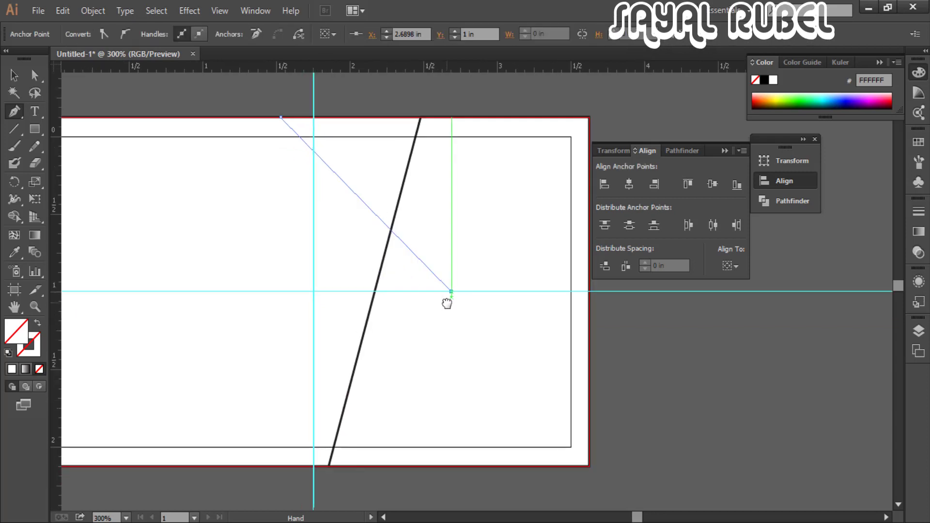
left_click(399, 117)
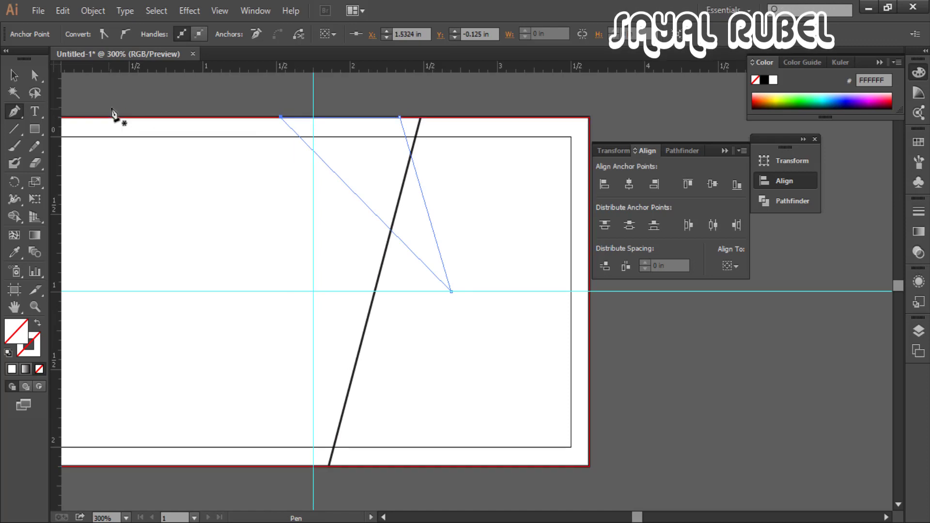
Give the triangle a black stroke and no fill
left_click(15, 78)
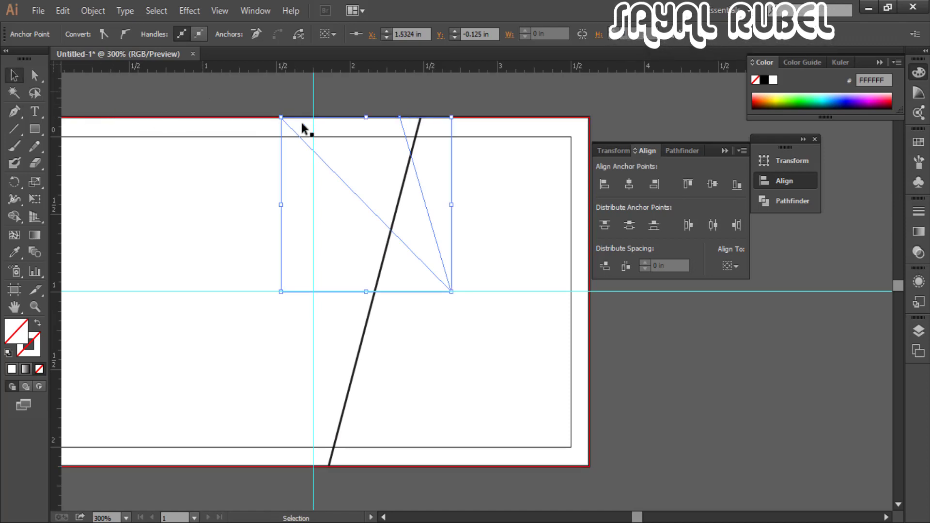
left_click(302, 124)
left_click(306, 144)
left_click(764, 80)
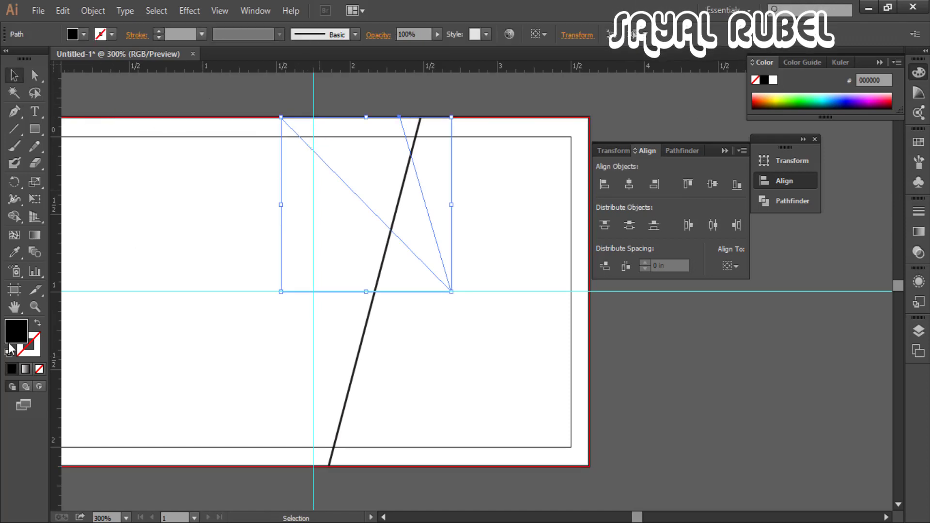
left_click(36, 321)
left_click(357, 196)
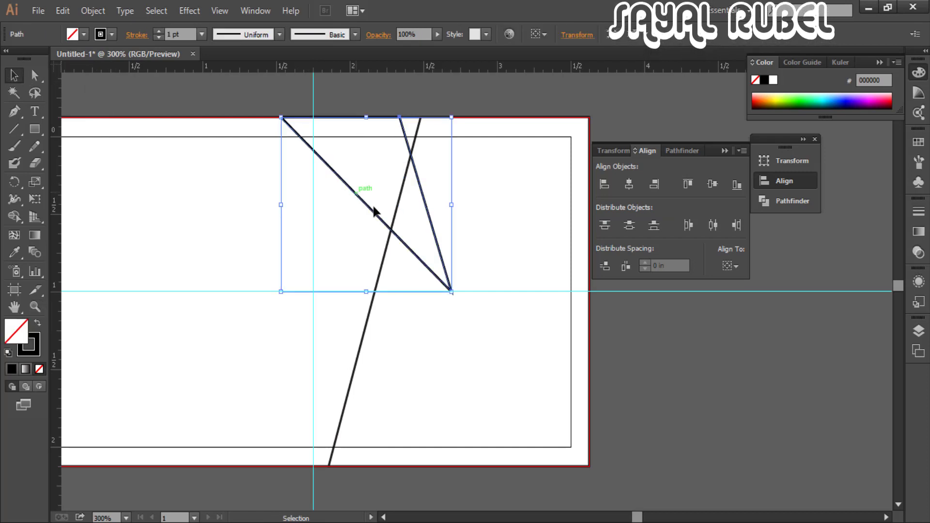
Select the slanted right-hand panel, open the Color Picker for its fill and turn off Only Web Colors
left_click(368, 325, "shift")
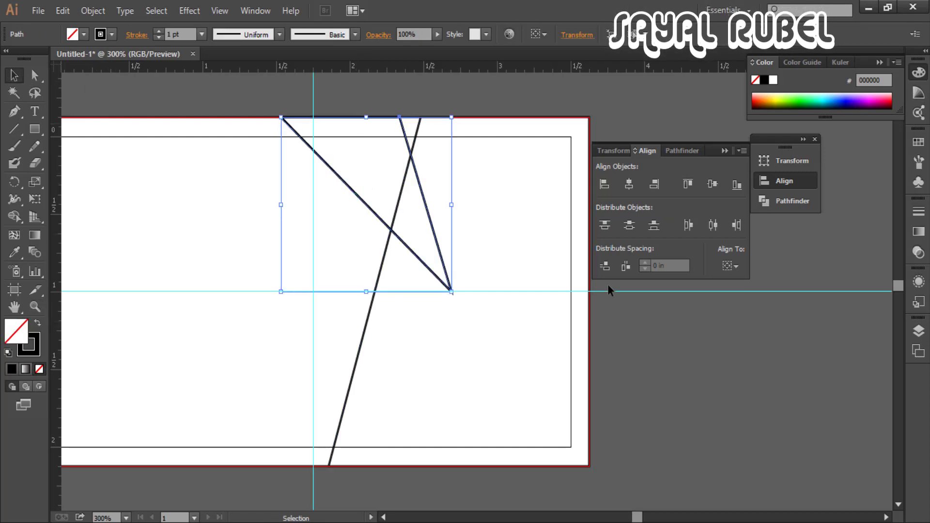
left_click(589, 326)
left_click(916, 146)
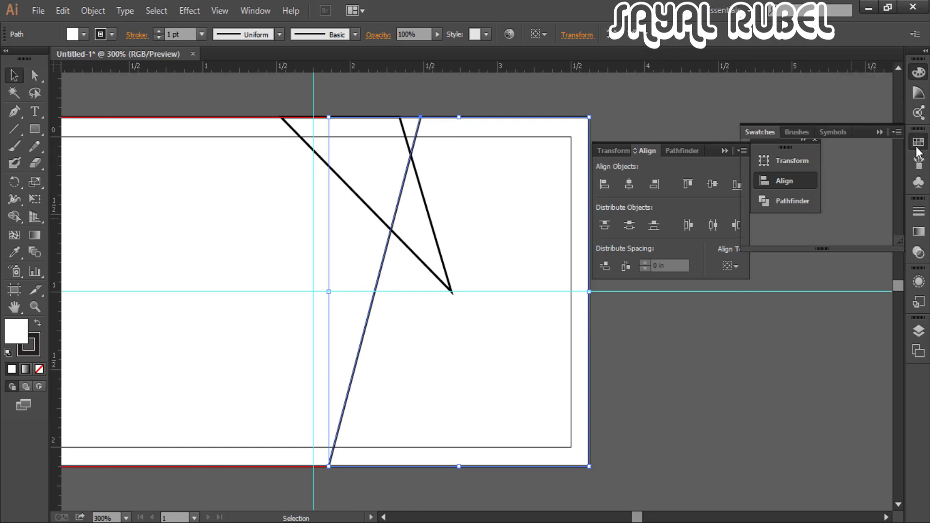
double_click(25, 342)
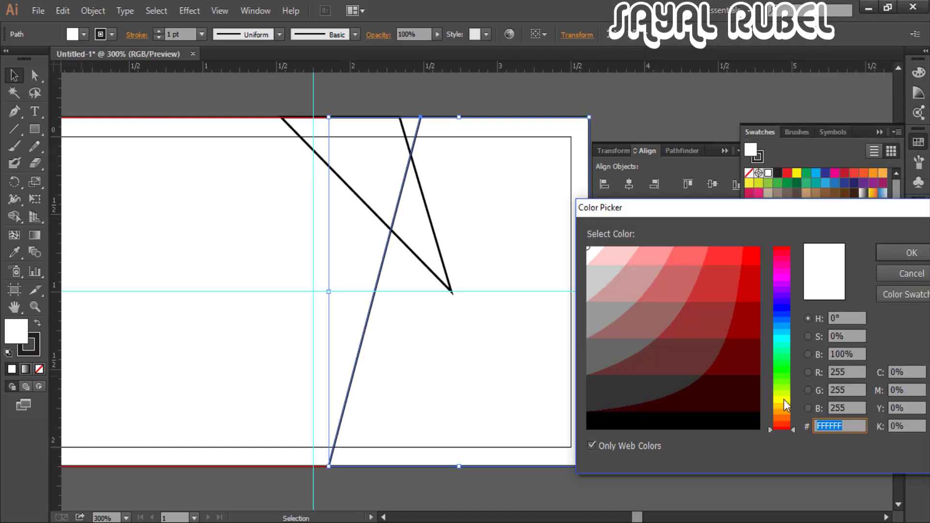
left_click_drag(784, 399, 791, 316)
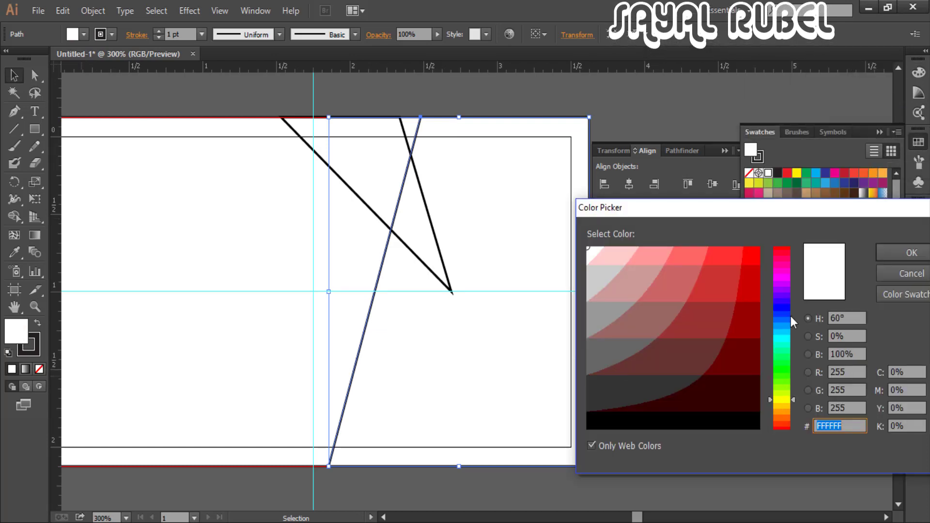
left_click(787, 255)
left_click(631, 449)
Fill the slanted panel with a very dark, nearly black green
left_click_drag(778, 373, 777, 416)
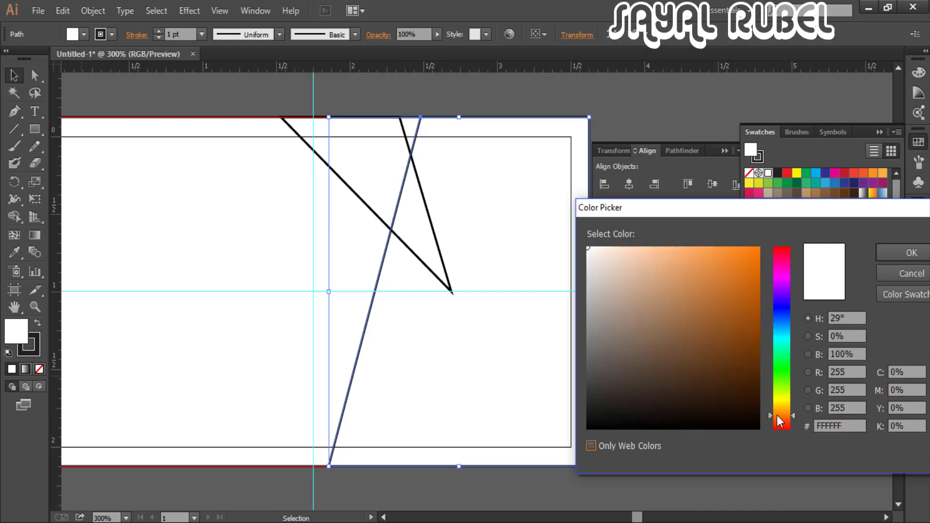
left_click(784, 363)
mouse_move(747, 378)
left_mouse_down()
mouse_move(760, 407)
mouse_move(645, 408)
left_mouse_up()
left_click(644, 408)
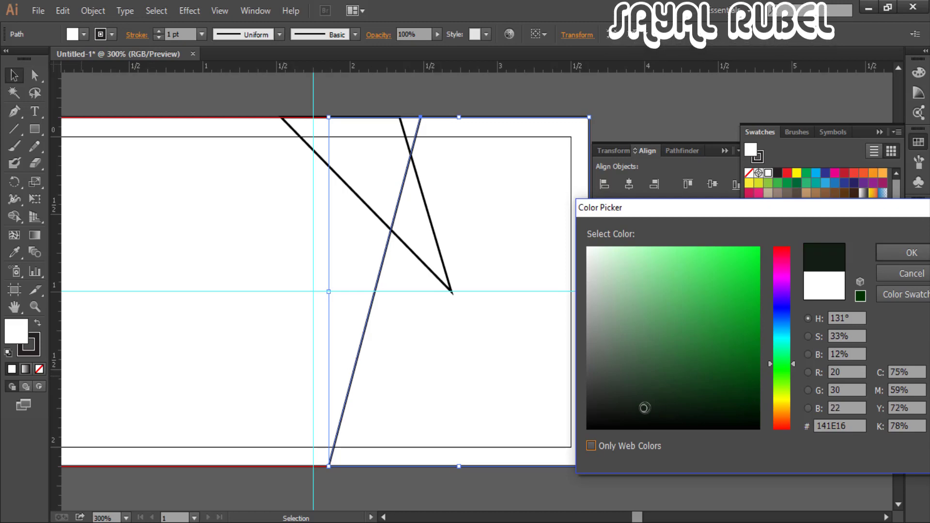
left_click(662, 403)
left_click(887, 253)
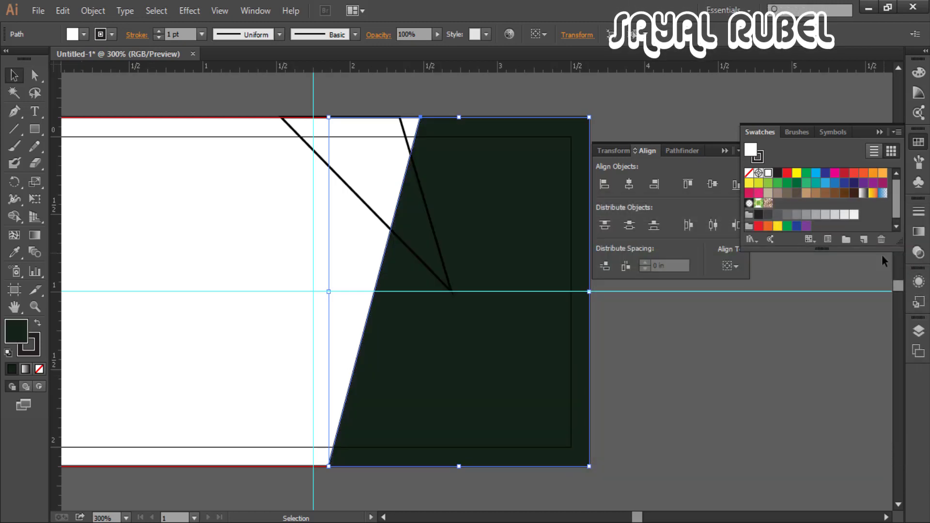
Apply a 0° linear gradient to the slanted panel, using the dark indigo swatch for the first stop and dark green for the last
left_click(920, 232)
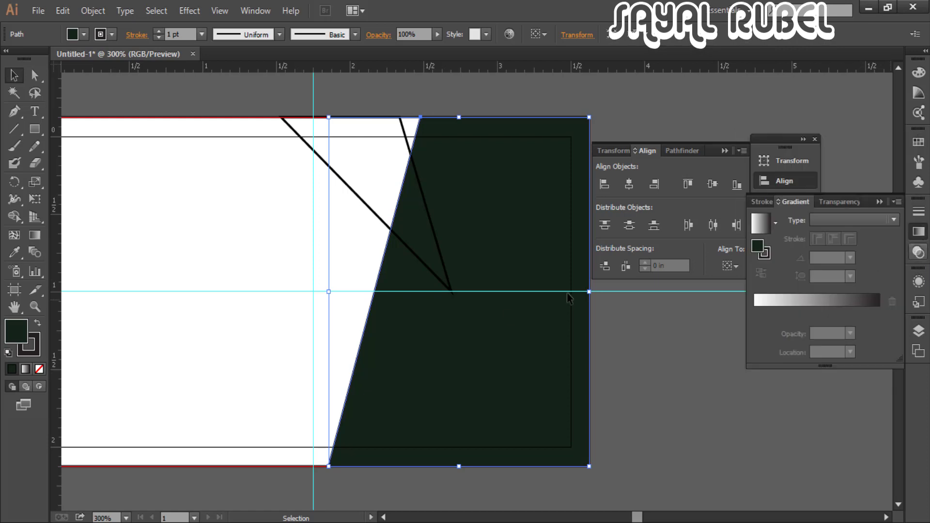
left_click_drag(807, 300, 755, 314)
left_click(754, 313)
left_click(892, 302)
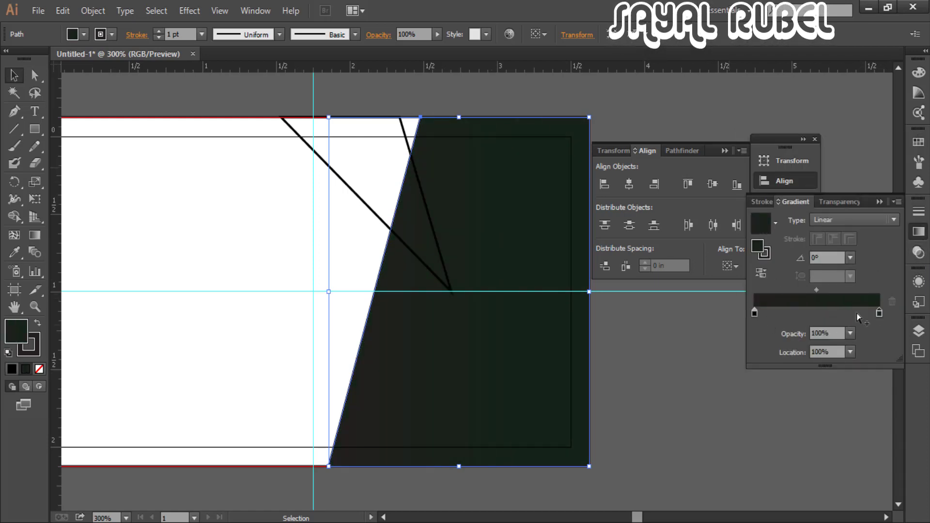
double_click(754, 313)
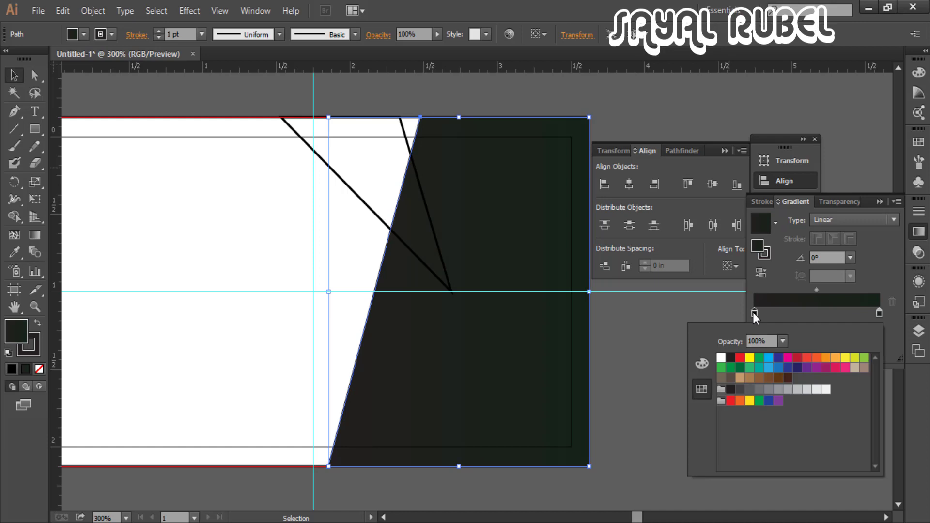
left_click(795, 369)
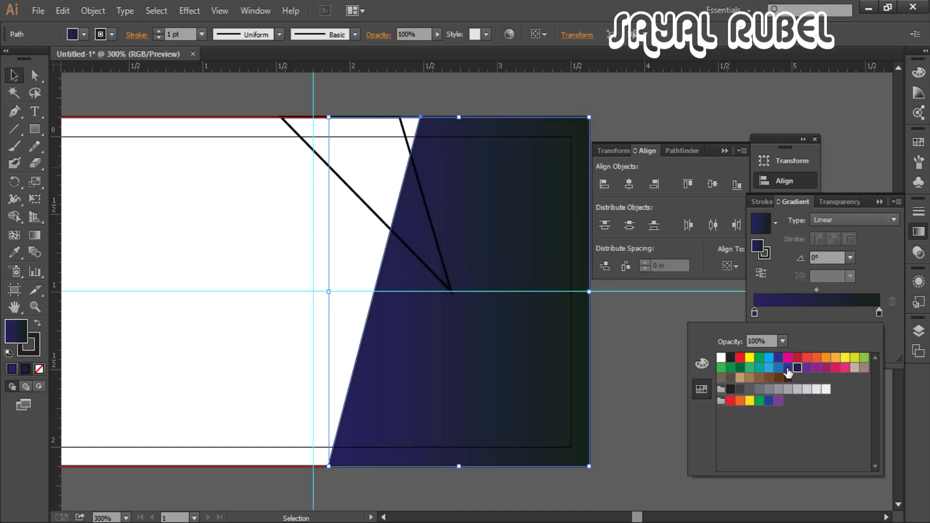
Set the dark panel gradient's last stop to dark green, RGB 13, 31, 11
left_click(879, 310)
double_click(878, 311)
left_click(702, 367)
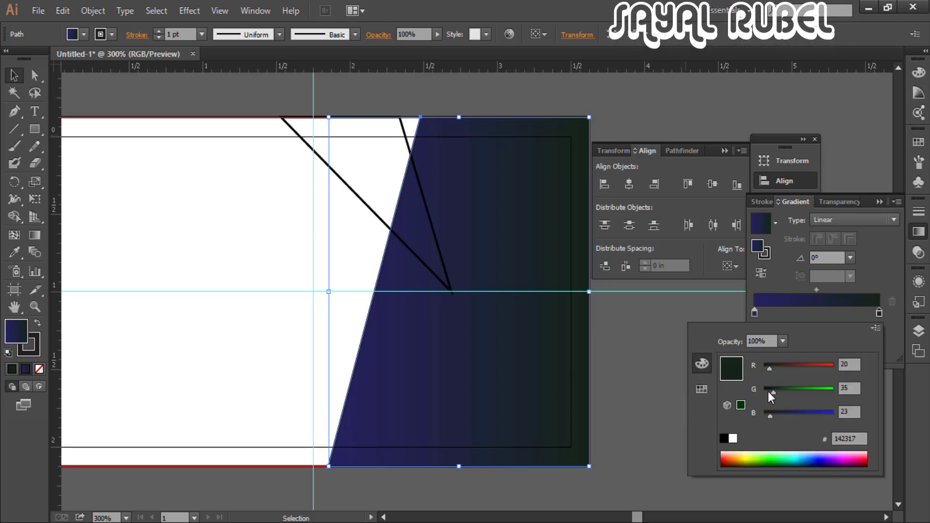
left_click_drag(768, 391, 767, 414)
mouse_move(769, 368)
left_mouse_down()
mouse_move(769, 391)
mouse_move(783, 392)
mouse_move(768, 393)
mouse_move(777, 368)
mouse_move(767, 371)
left_mouse_up()
left_click(771, 392)
Change the first stop of the dark panel's gradient to a dark navy blue
double_click(755, 312)
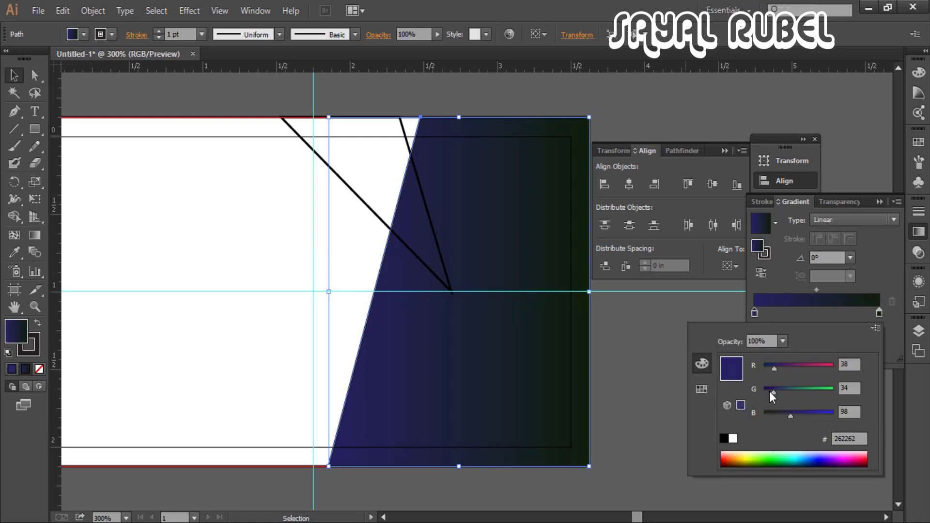
left_click_drag(772, 393, 781, 414)
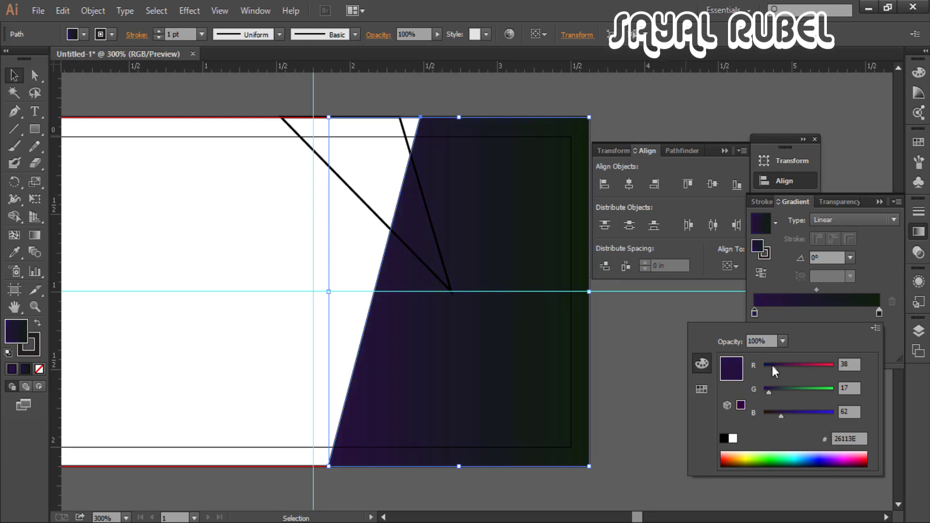
left_click_drag(773, 367, 769, 367)
left_click_drag(772, 414, 773, 391)
left_click(680, 408)
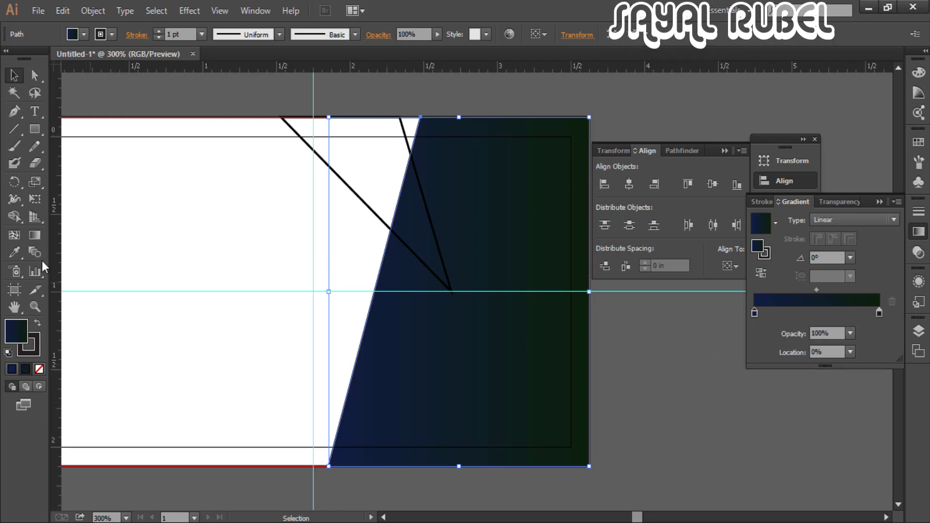
Angle the dark panel's gradient at about 46°, with navy in its lower-left area and green towards its upper-right corner
left_click(34, 235)
left_click_drag(595, 293, 534, 172)
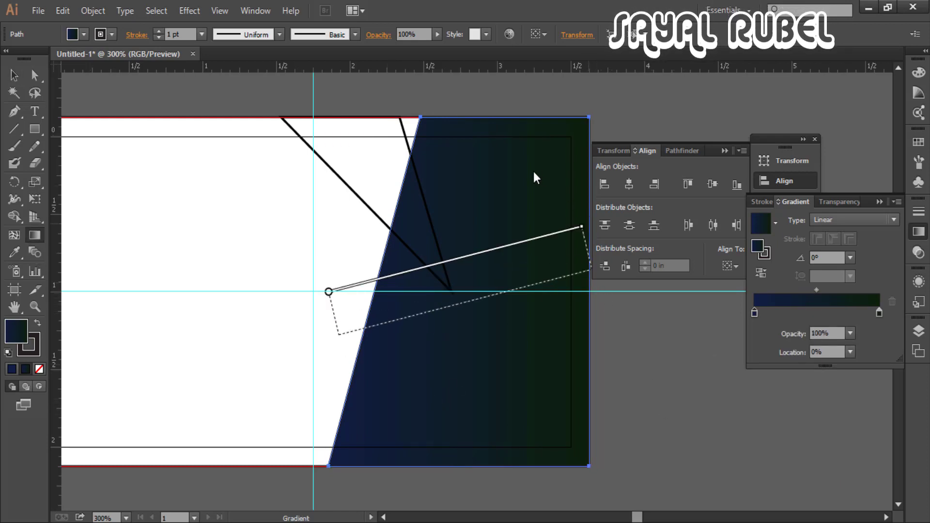
left_click_drag(450, 216, 494, 297)
left_click(726, 151)
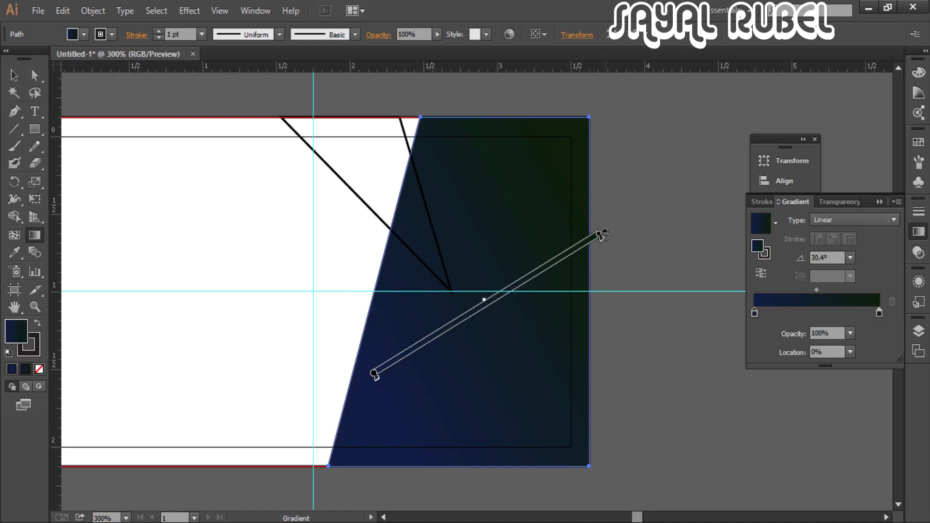
left_click_drag(663, 168, 684, 170)
left_click_drag(517, 286, 466, 317)
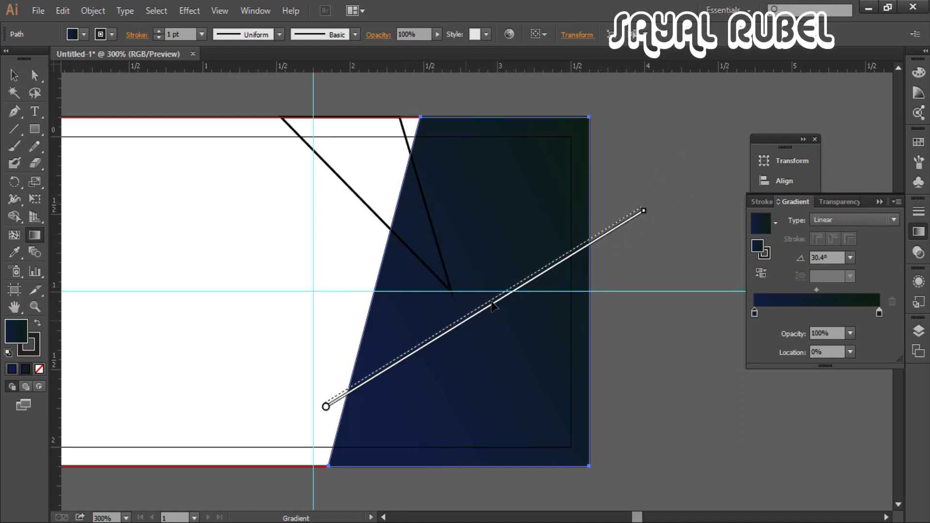
left_click_drag(642, 209, 577, 135)
left_click_drag(548, 242, 581, 170)
left_click(14, 76)
Fill the outlined triangle with the red-orange swatch F15A29
left_click(307, 214)
left_click_drag(308, 215, 328, 245)
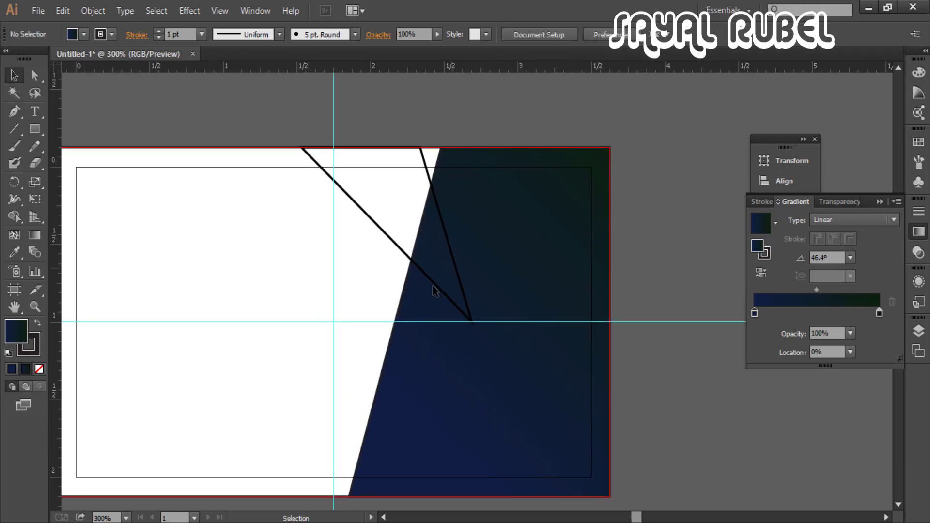
left_click(446, 295)
left_click(919, 142)
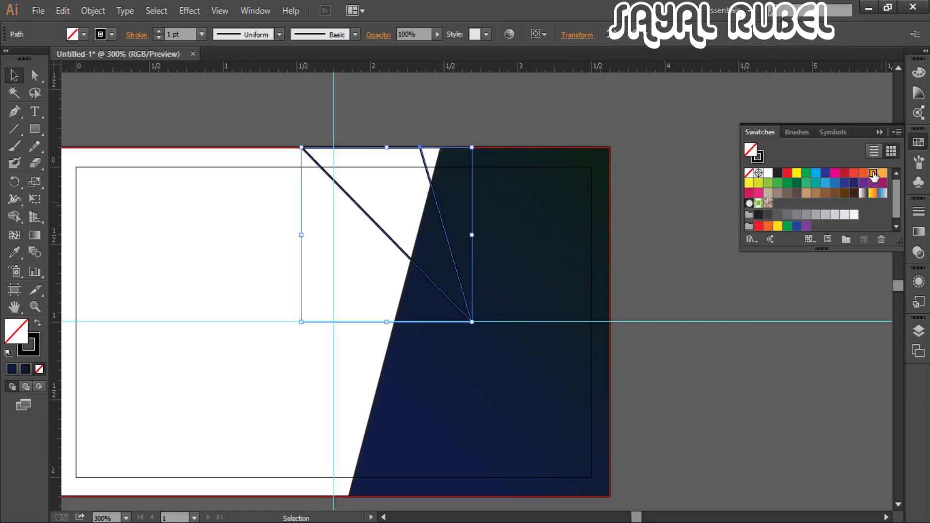
left_click(872, 173)
left_click(863, 173)
left_click(673, 200)
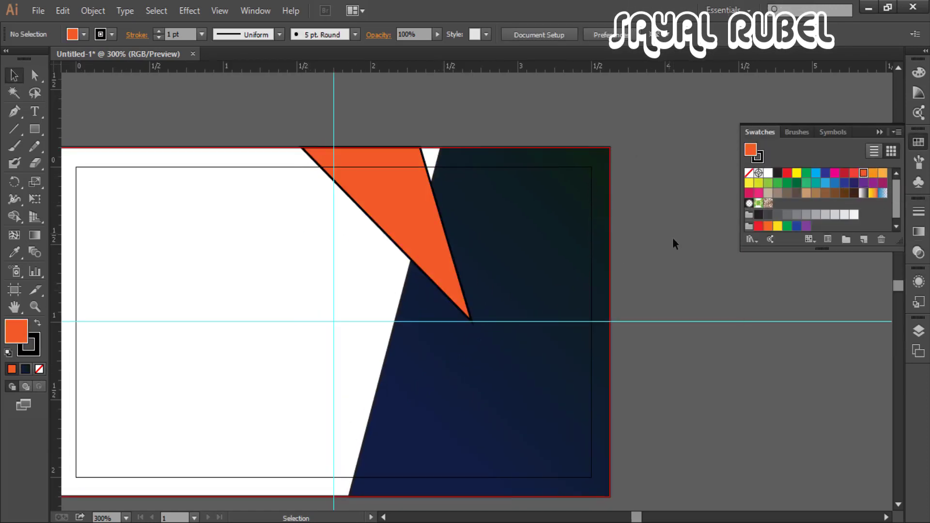
Shift the dark panel's upper-left anchor left along the card's top edge until it is hidden behind the orange triangle
key("a")
left_click(443, 149)
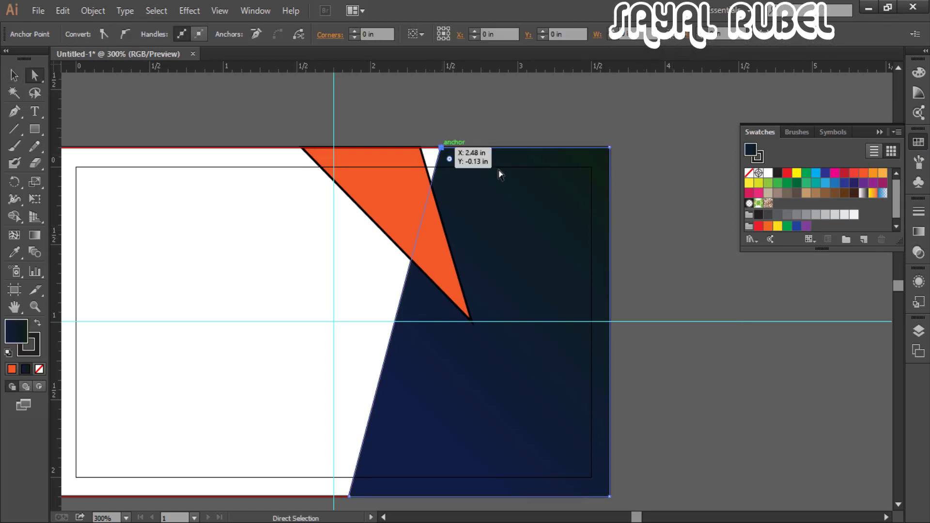
key("Left")
key("Left")
key("Left")
key("Left")
key("Left")
key("Left")
key("Left")
key("Left")
key("Left")
key("Left")
key("Left")
key("Left")
key("Left")
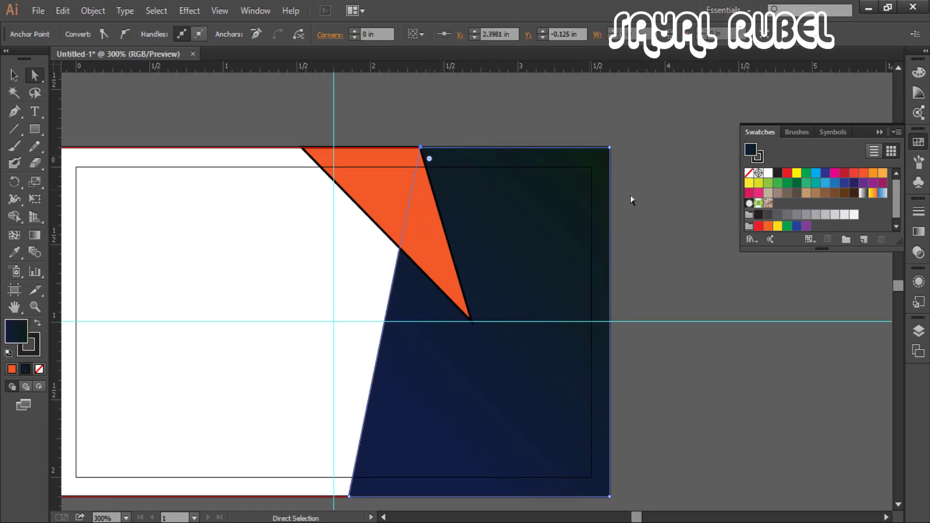
left_click(629, 197)
Remove the stroke from the orange triangle and deselect it
left_click(453, 281)
left_click(39, 369)
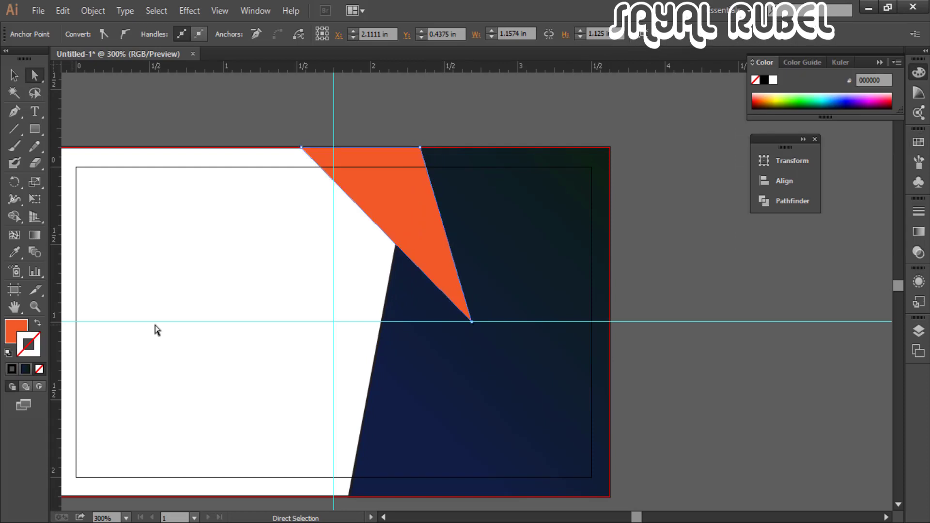
key("ctrl+shift+a")
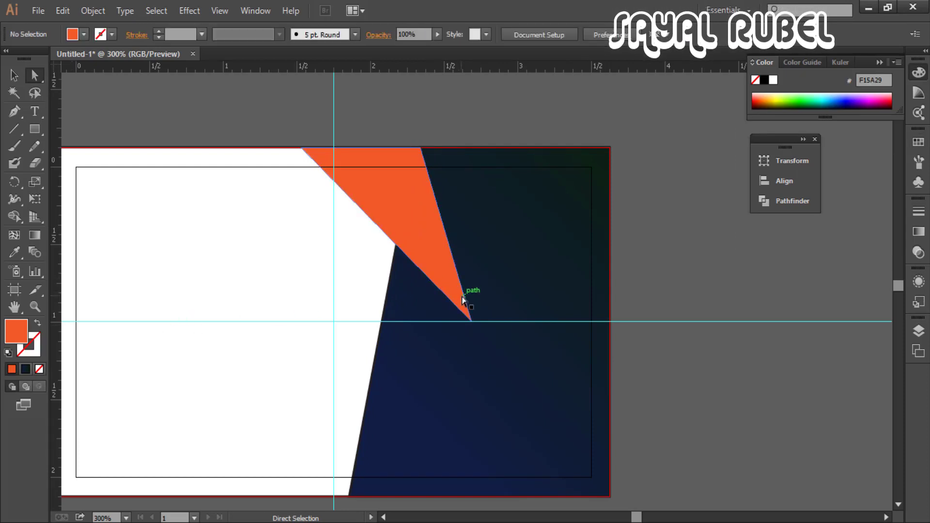
right_click(463, 300)
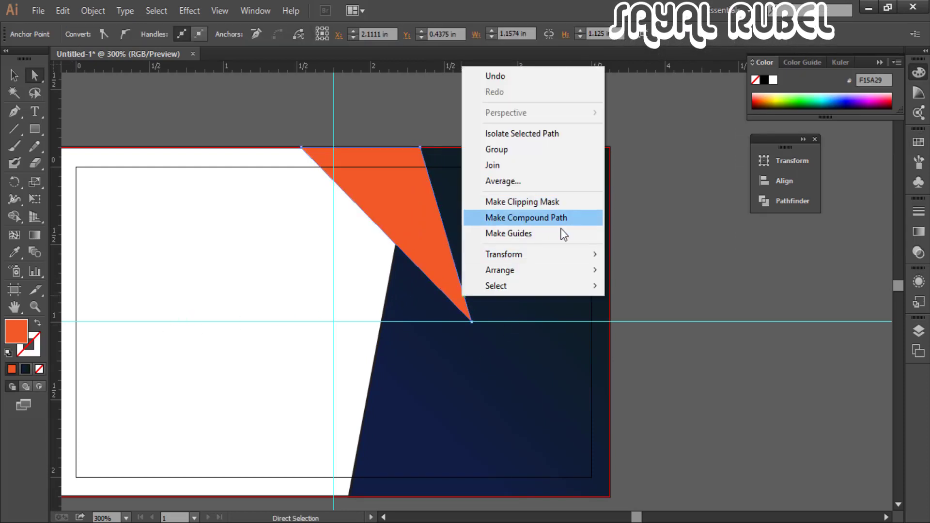
mouse_move(547, 254)
left_click(634, 305)
left_click(662, 374)
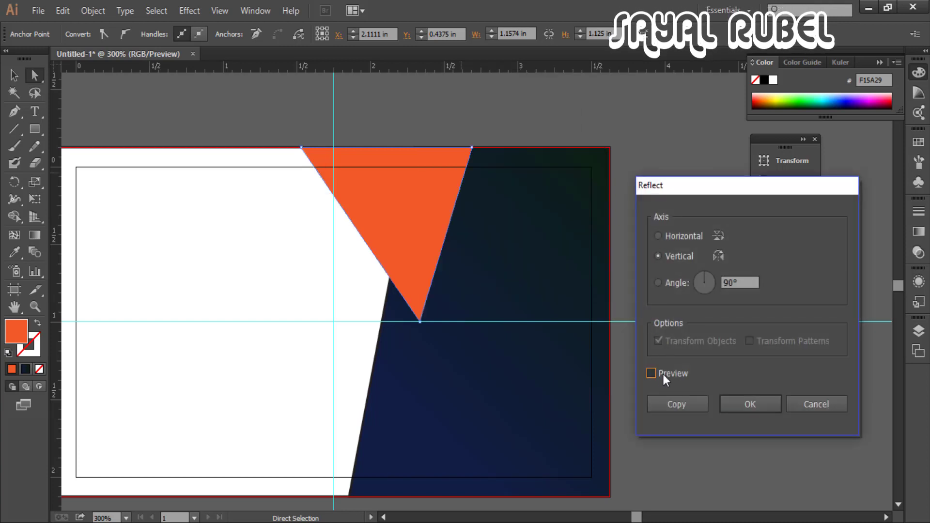
left_click(729, 283)
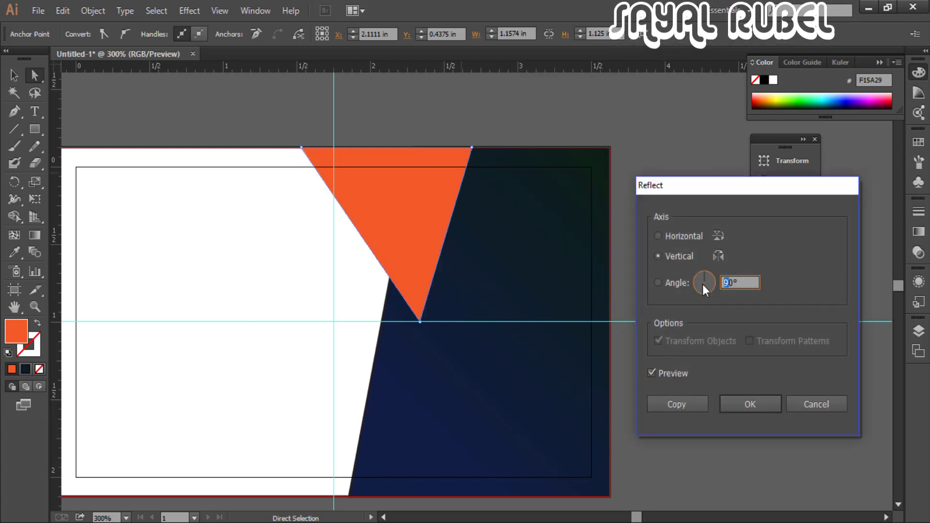
left_click(675, 370)
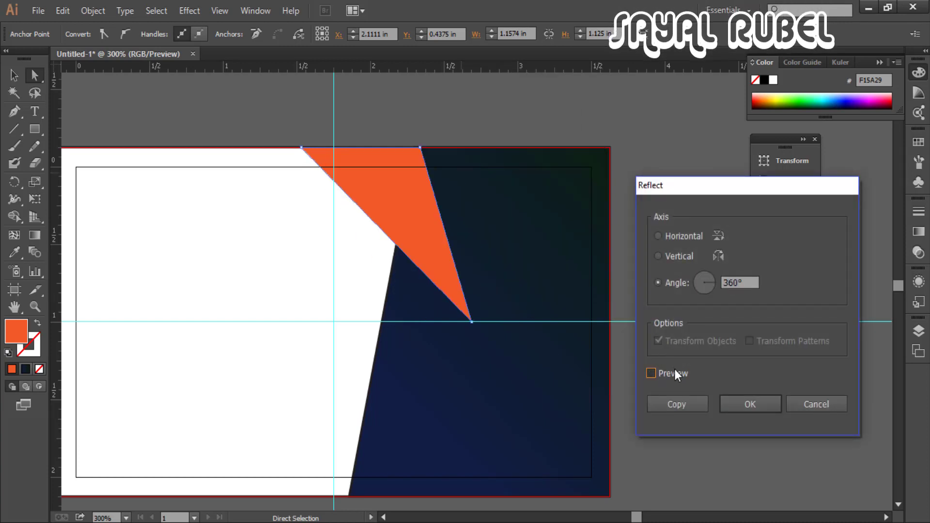
left_click(675, 370)
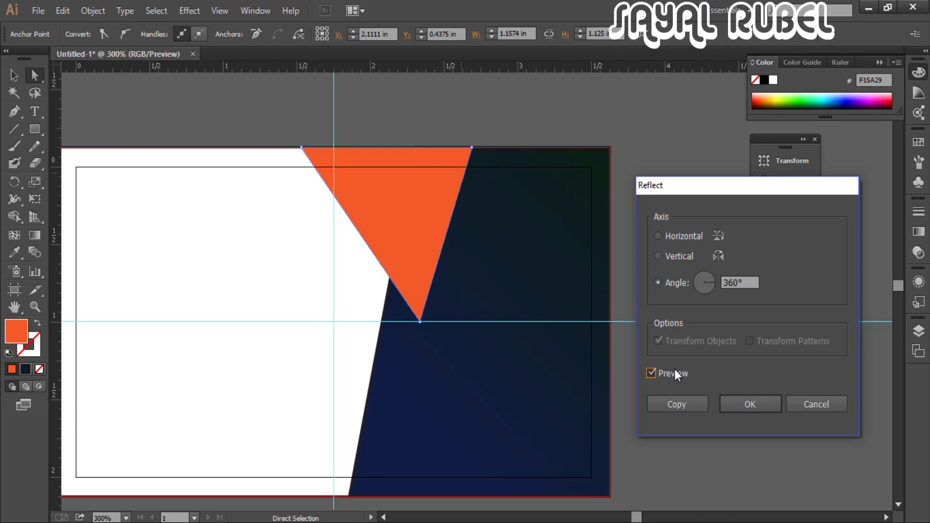
left_click(675, 370)
left_click(802, 407)
Draw a second orange triangle with the Pen tool, from the first one's tip to the card's bottom edge and up into the first triangle
key("p")
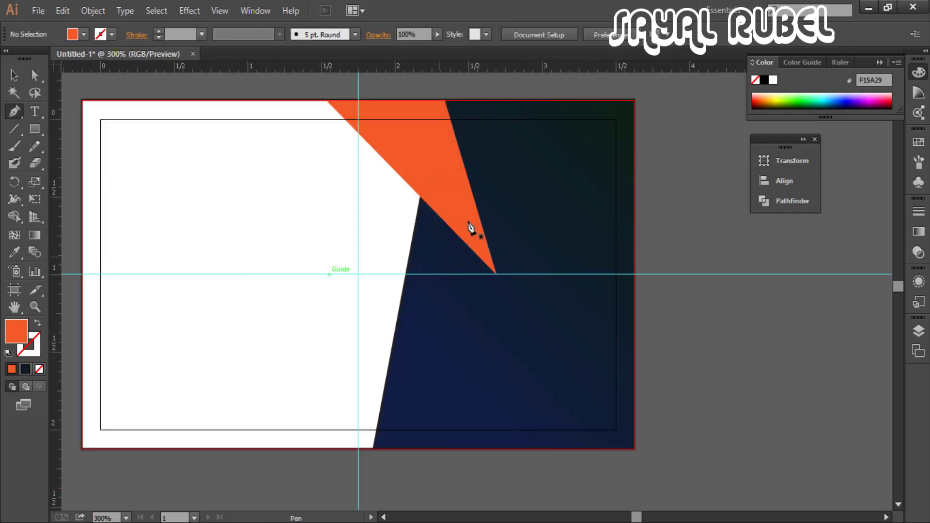
left_click(496, 275)
left_click(315, 449)
left_click(430, 193)
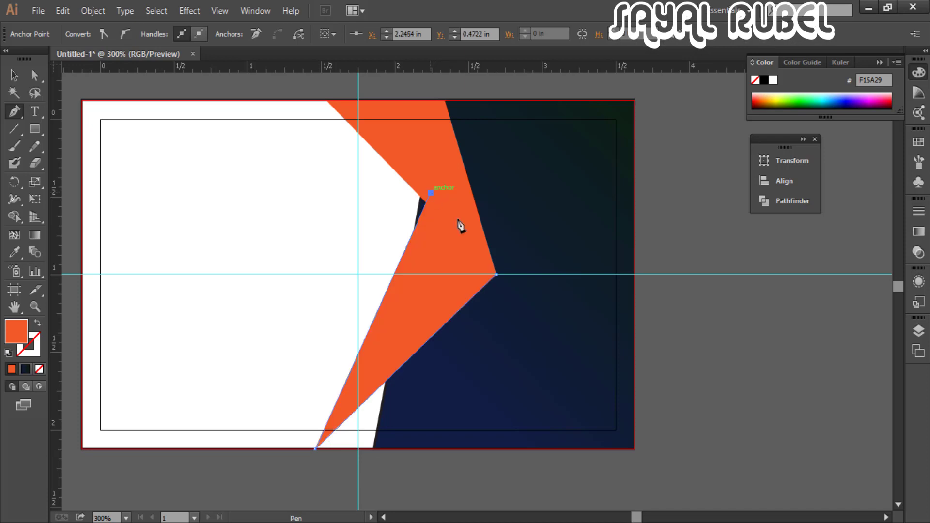
left_click(496, 275)
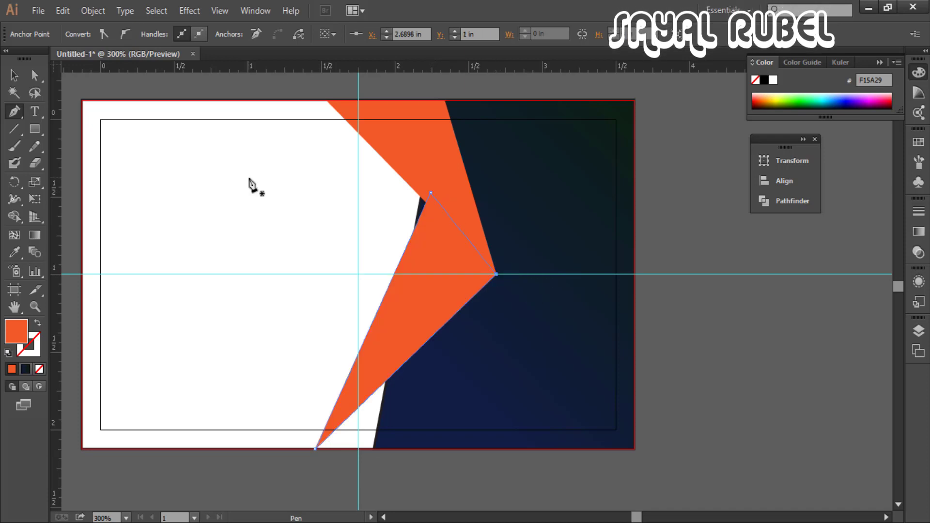
Widen the upper orange triangle by shifting its upper-left anchor left along the card's top edge to about X 1.25 in
left_click(15, 78)
left_click(310, 106)
left_click(338, 112)
key("a")
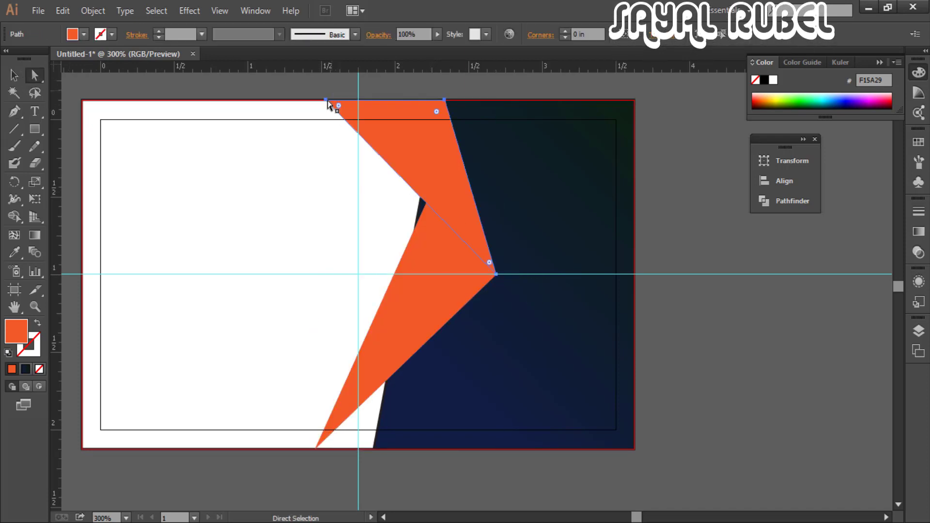
left_click(327, 101)
key("Left")
key("Left")
key("Left")
key("Left")
key("Left")
key("Left")
key("Left")
key("Left")
key("Left")
key("Left")
key("Left")
key("Left")
key("Left")
key("Left")
key("Left")
key("Left")
key("Left")
key("Left")
key("Left")
key("Left")
key("ctrl+shift+a")
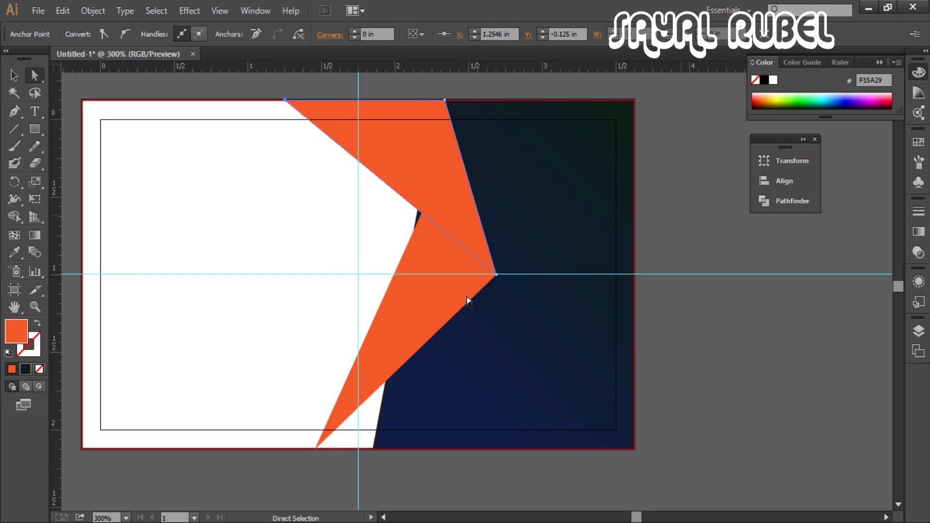
Move the lower orange triangle's top anchor onto the slanted lower edge of the upper triangle so the two shapes meet flush
left_click(472, 301)
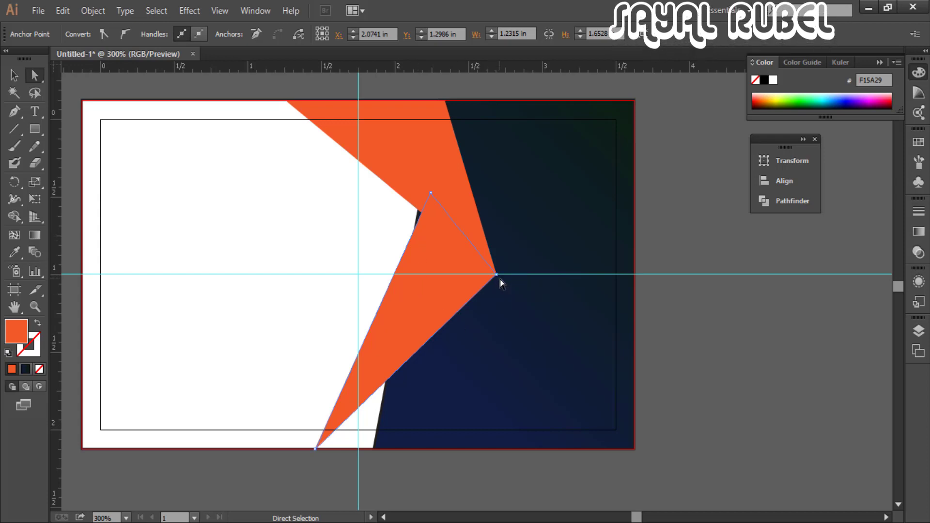
left_click_drag(430, 193, 416, 208)
left_click(654, 377)
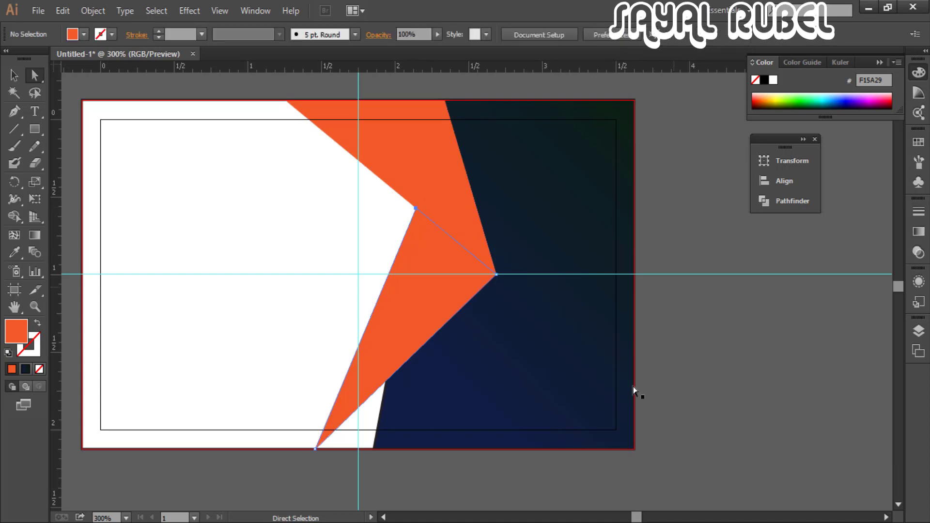
Move the dark panel's lower-left corner to the orange shape's bottom tip, and tuck a new anchor on its slanted edge behind the orange
left_click_drag(376, 449, 315, 449)
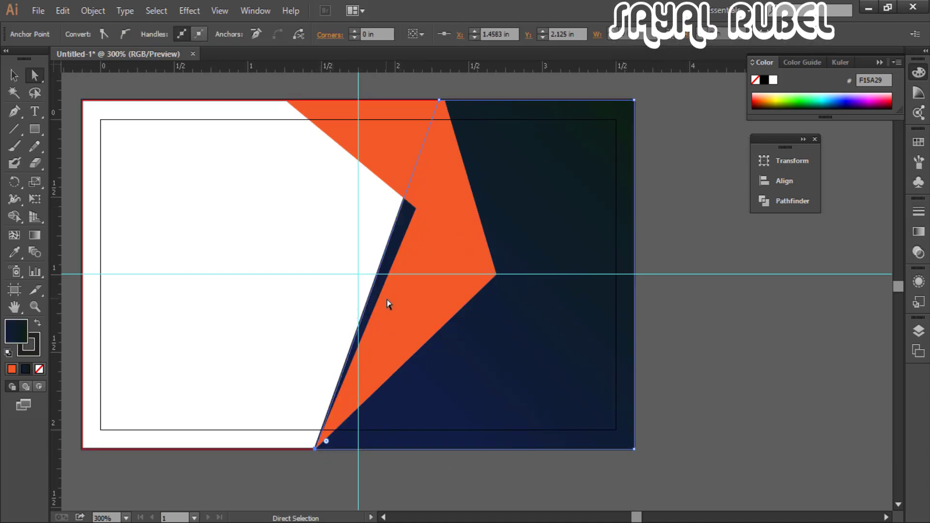
key("plus")
left_click(381, 265)
key("a")
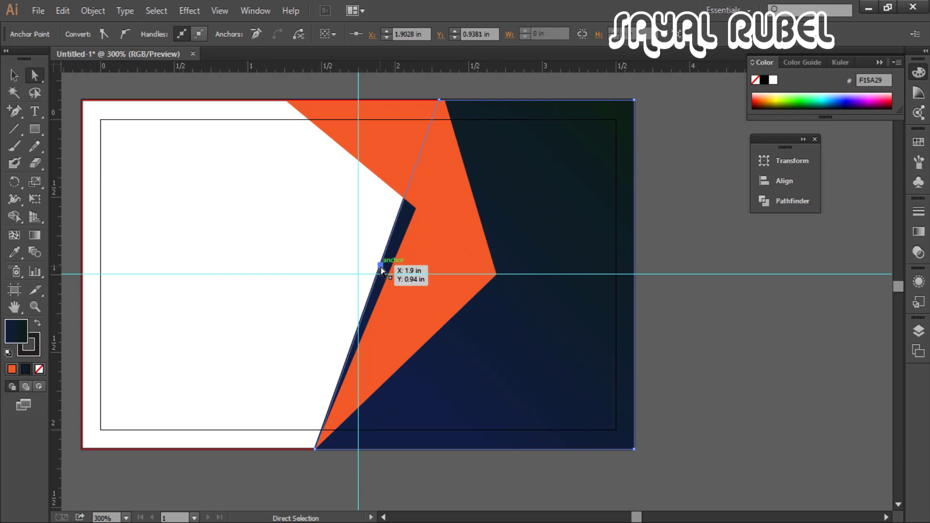
left_click_drag(381, 266, 421, 281)
left_click(648, 327)
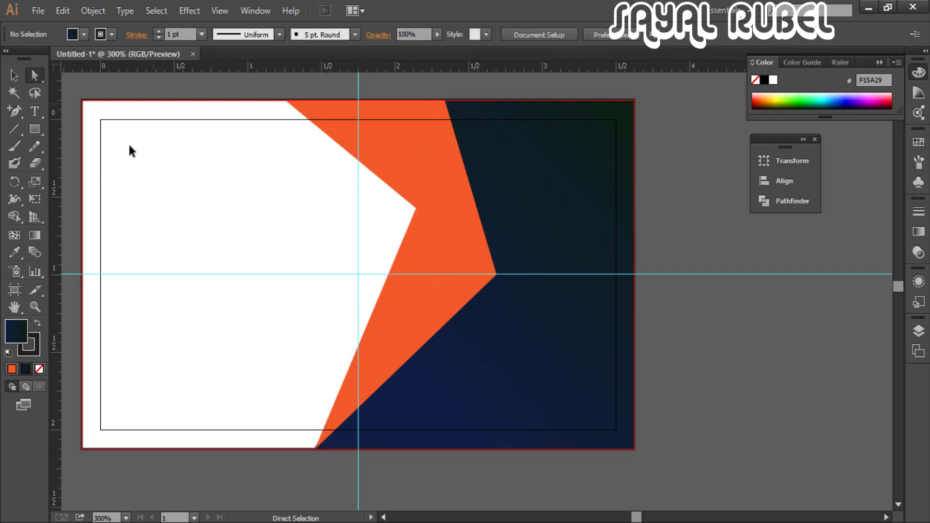
Apply a 0° linear gradient to the lower orange triangle, with red-orange as the first stop
key("v")
left_click(462, 302)
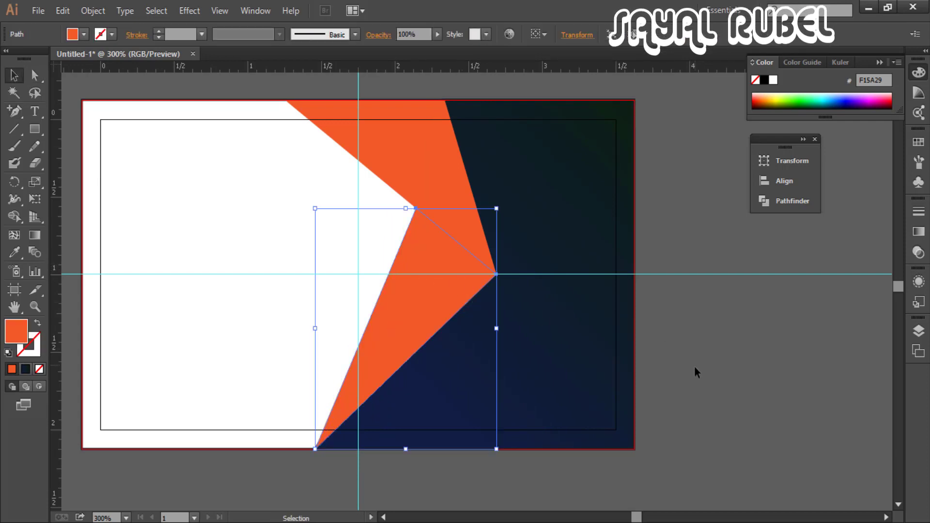
left_click(919, 231)
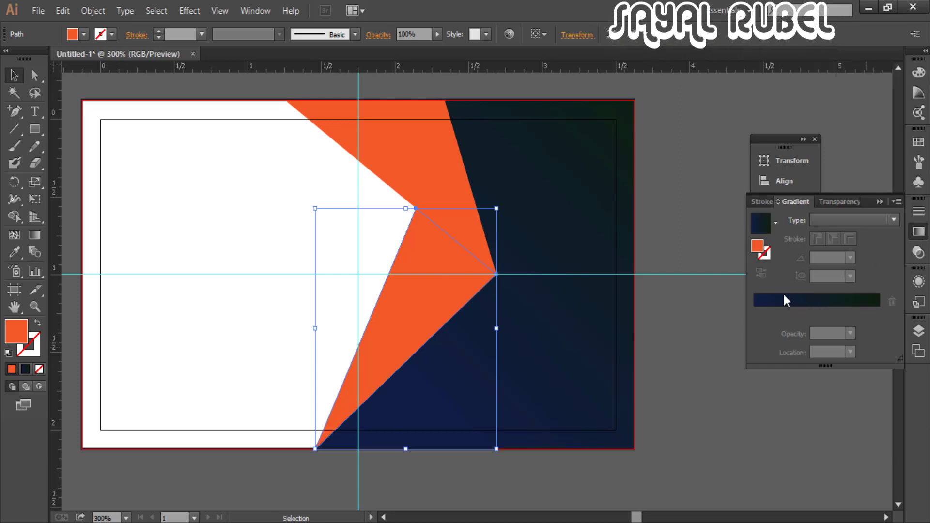
left_click(774, 311)
mouse_move(755, 312)
left_mouse_down()
mouse_move(762, 334)
mouse_move(754, 316)
left_mouse_up()
Try light orange, orange and red-orange swatches for the second gradient stop of the lower orange triangle
left_click(878, 312)
double_click(880, 313)
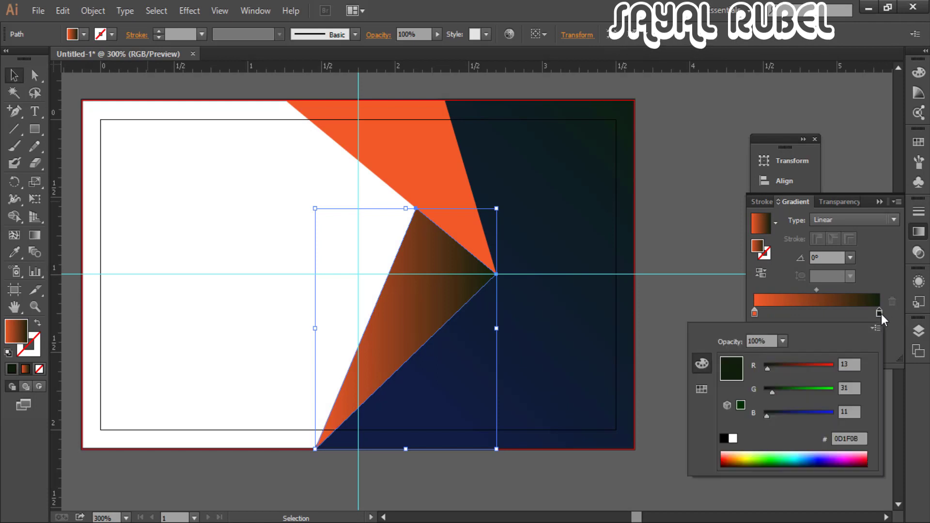
left_click(702, 391)
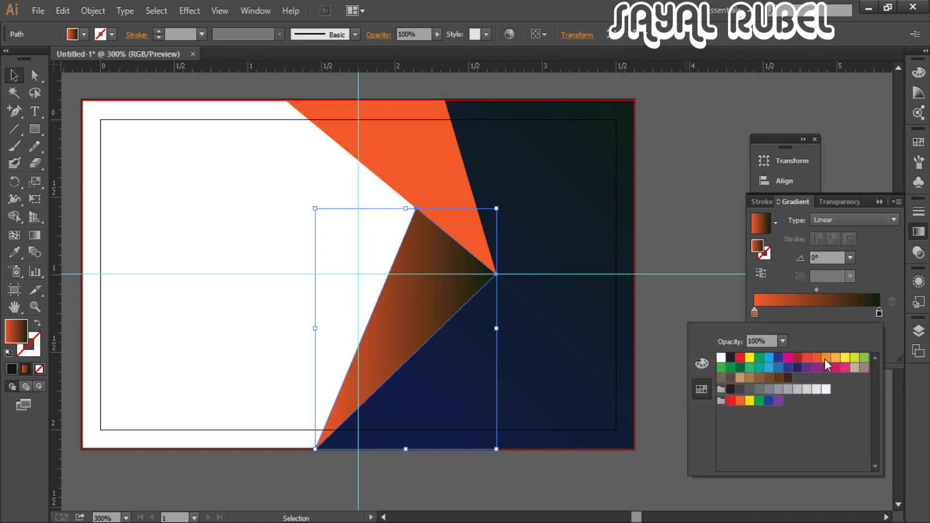
left_click(824, 359)
left_click(835, 359)
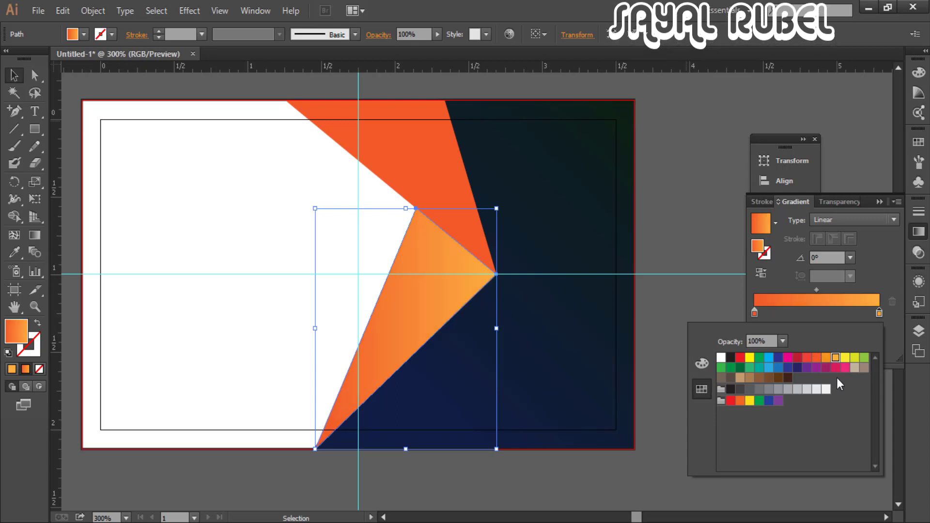
left_click(816, 357)
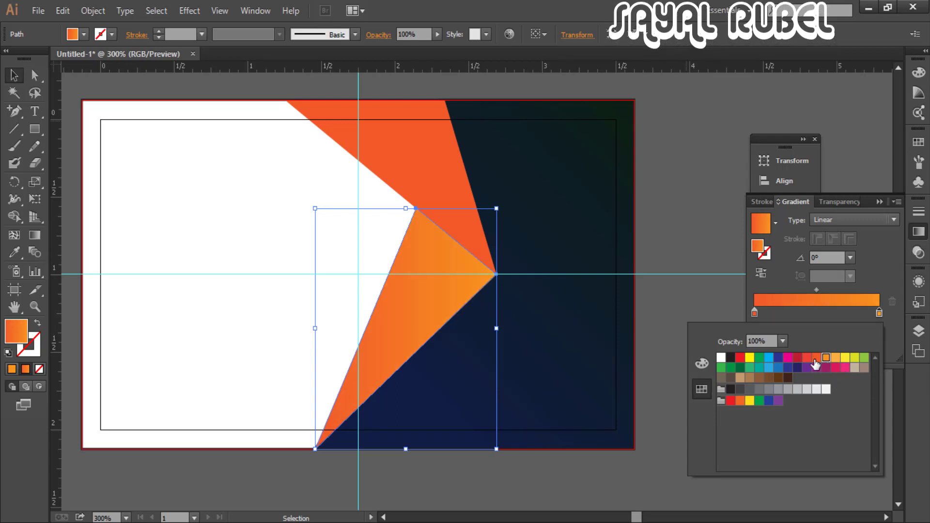
Try a red second gradient stop for the lower triangle by lowering its green value to 26
double_click(880, 313)
left_click(702, 364)
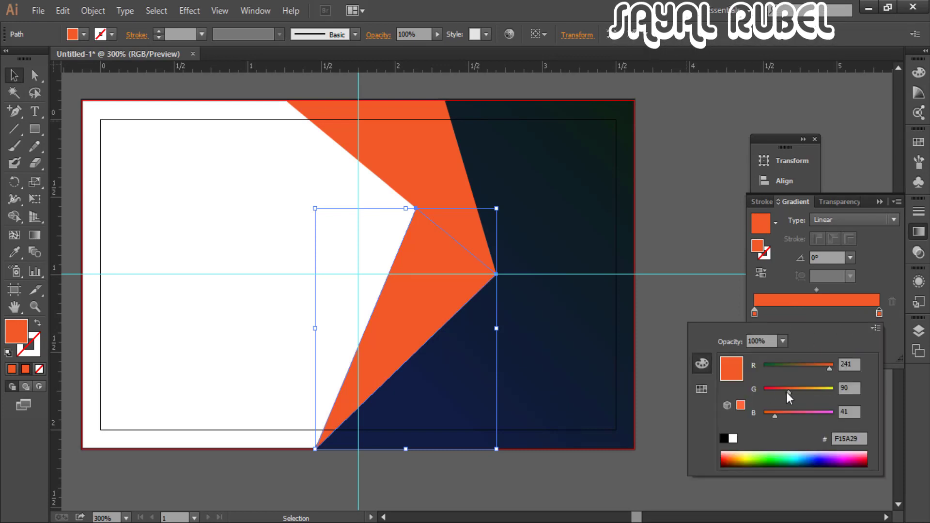
left_click_drag(786, 392, 771, 391)
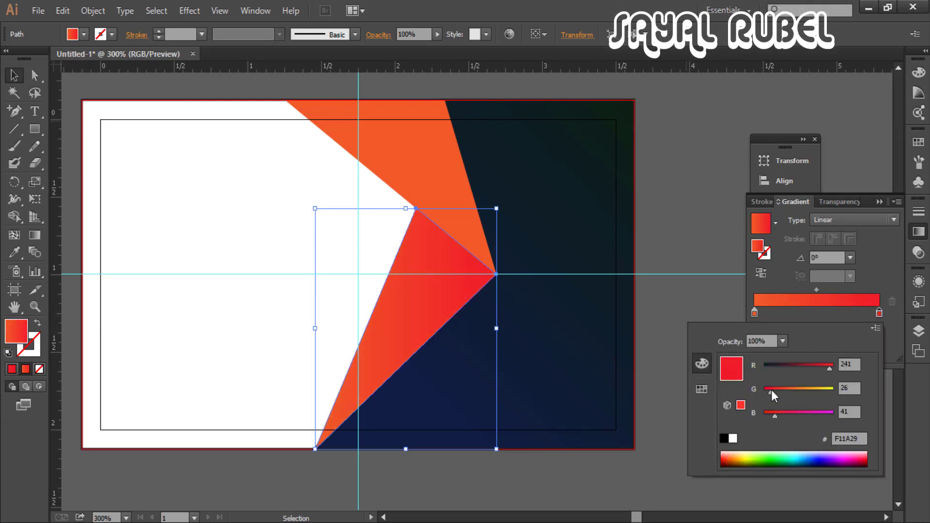
key("Escape")
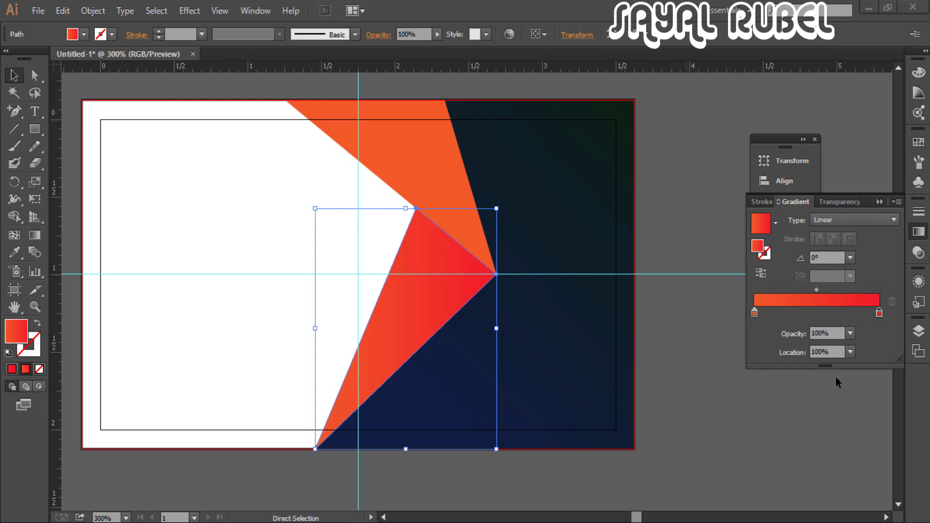
Try the red swatches for the lower triangle's second gradient stop, and return it to the C=0 M=80 Y=95 K=0 swatch
double_click(879, 313)
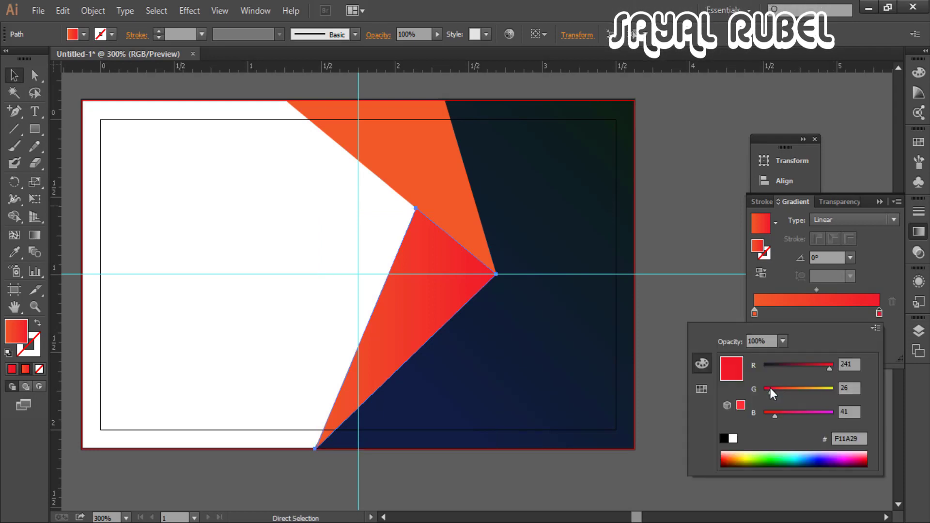
left_click(701, 389)
left_click(806, 358)
left_click(799, 358)
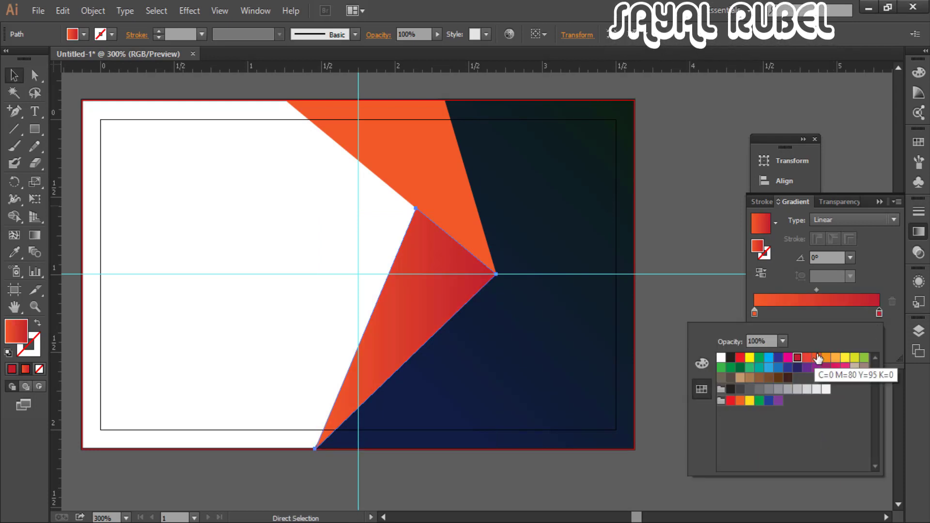
left_click(817, 358)
Try black and a pure red with R 211 for the second gradient stop, and restore the C=0 M=80 Y=95 K=0 swatch
left_click(702, 364)
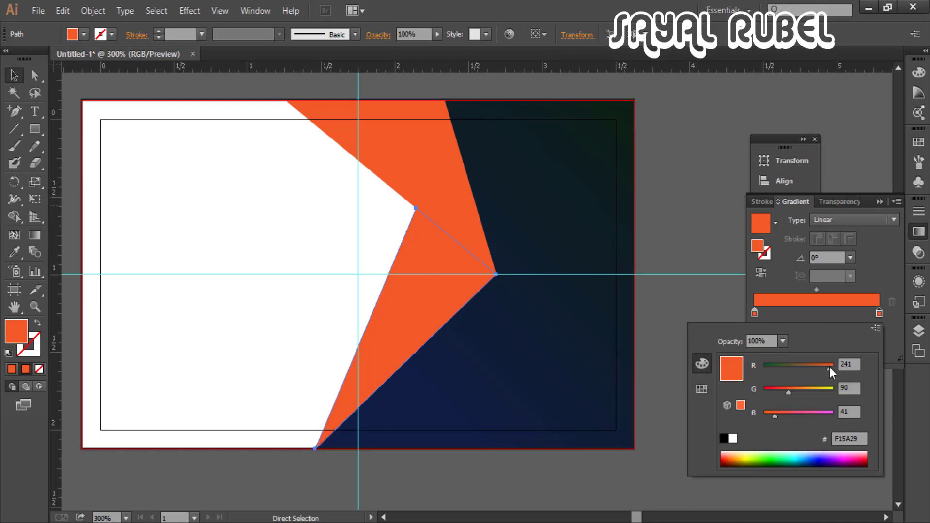
mouse_move(829, 367)
left_mouse_down()
mouse_move(774, 368)
mouse_move(825, 368)
left_mouse_up()
left_click(724, 438)
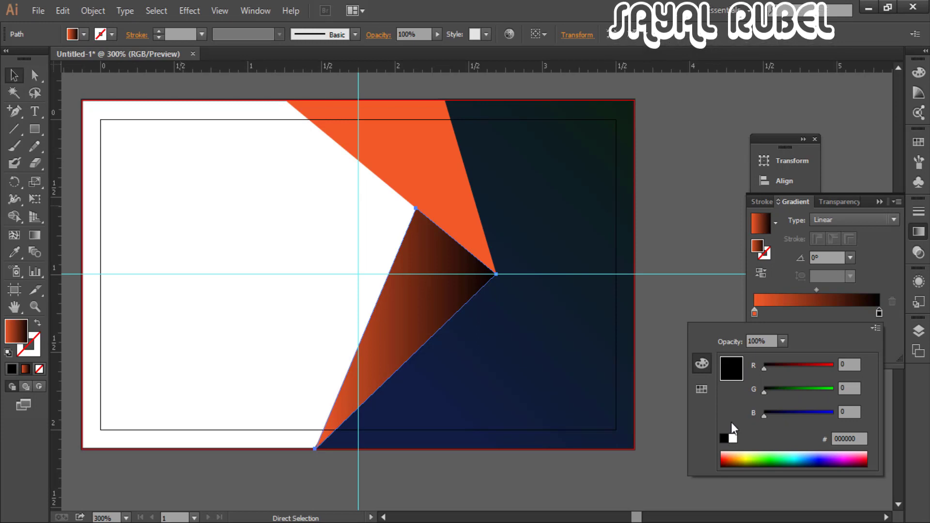
left_click(822, 365)
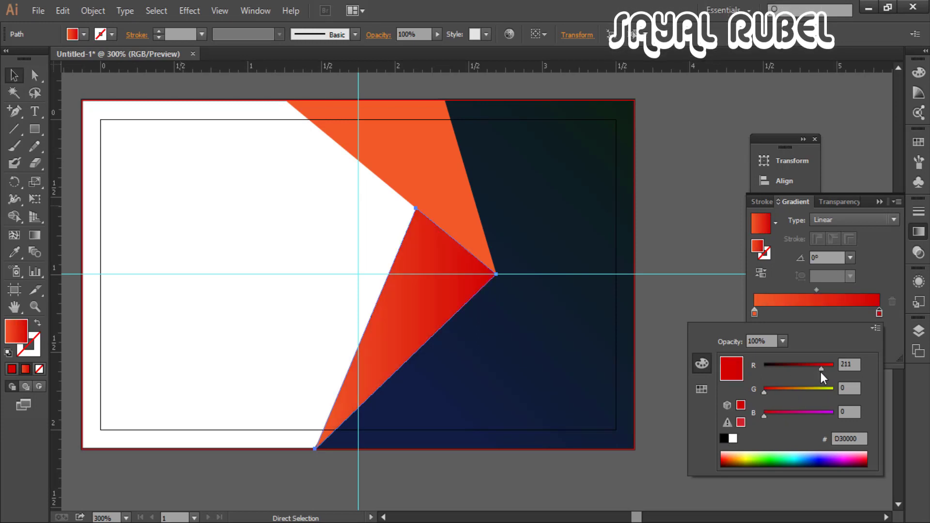
left_click(698, 390)
left_click(816, 357)
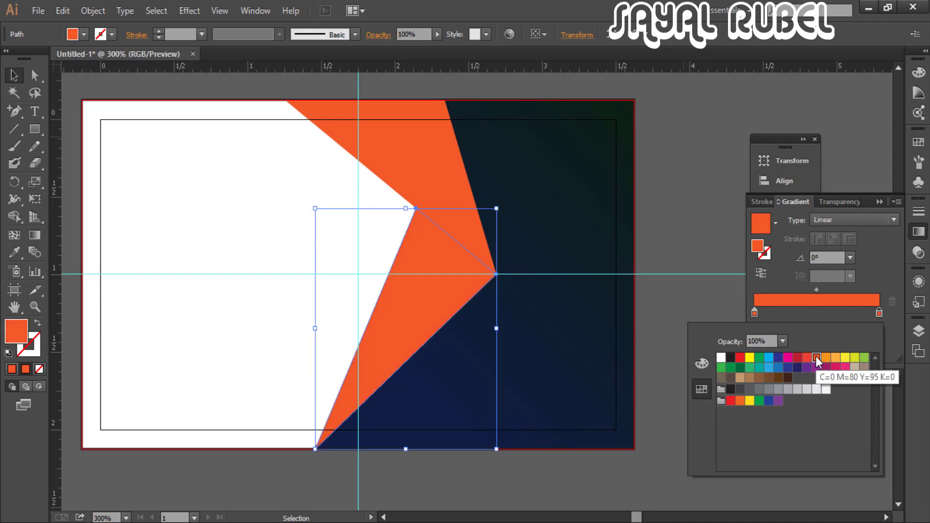
Try mixing a different RGB colour for the lower triangle's second gradient stop, reaching R 37, G 137, B 37, and deselect the shape
left_click(701, 363)
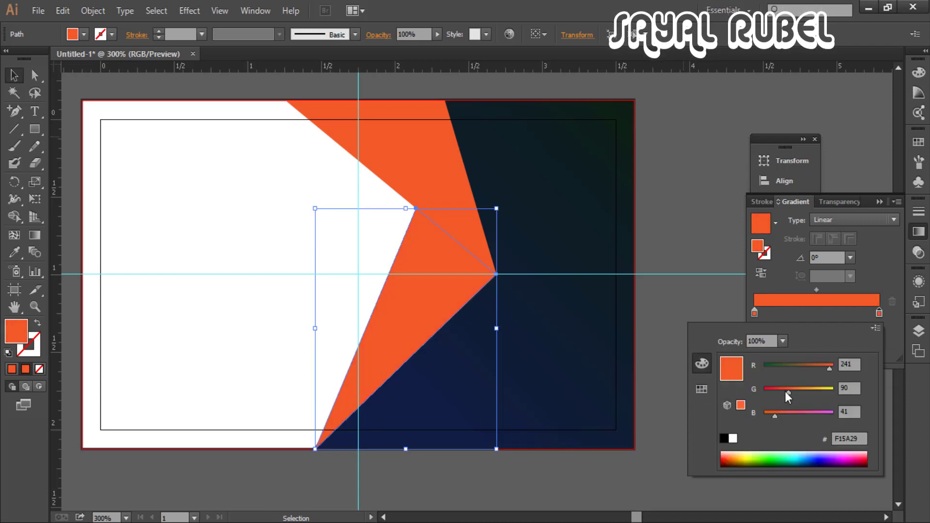
left_click_drag(786, 391, 769, 416)
left_click_drag(823, 367, 803, 393)
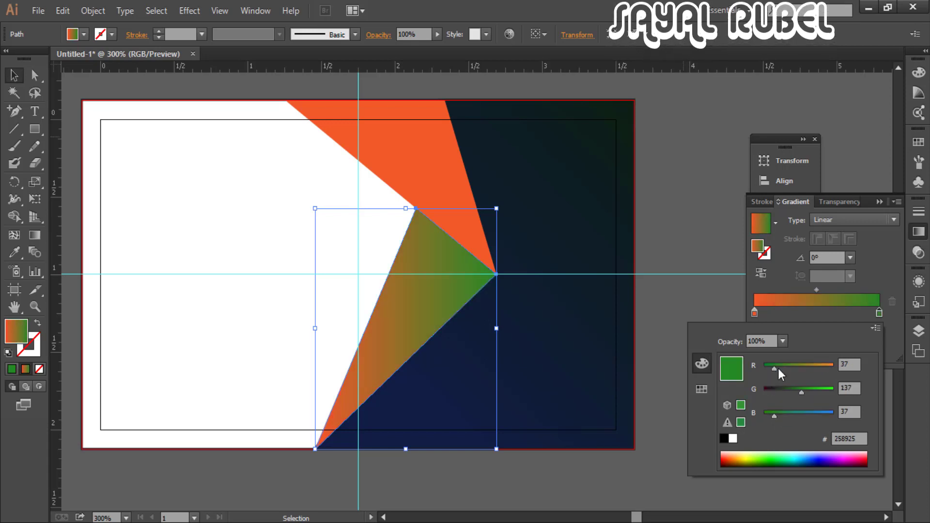
left_click(887, 339)
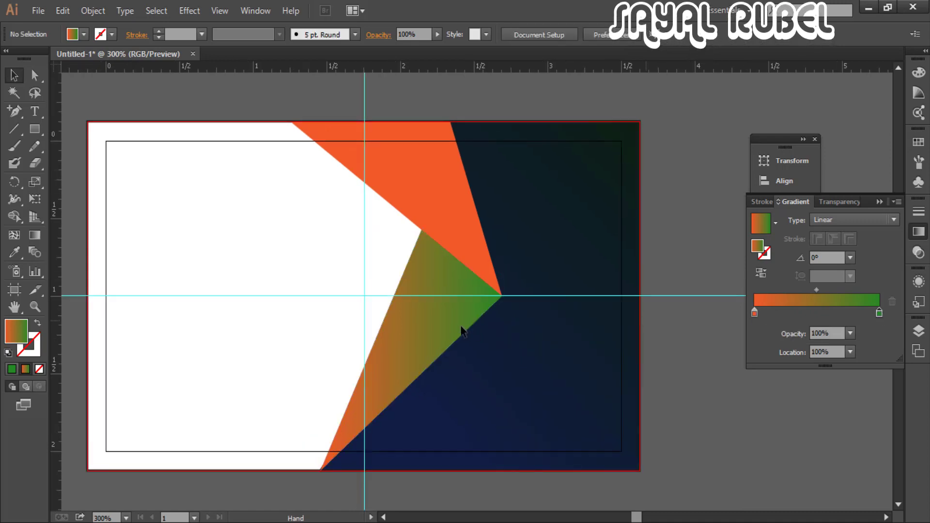
left_click_drag(465, 330, 443, 334)
With nothing selected, darken the C=0 M=80 Y=95 K=0 orange swatch into a brownish-red fill colour, hex AA391A
left_click(918, 142)
left_click(849, 175)
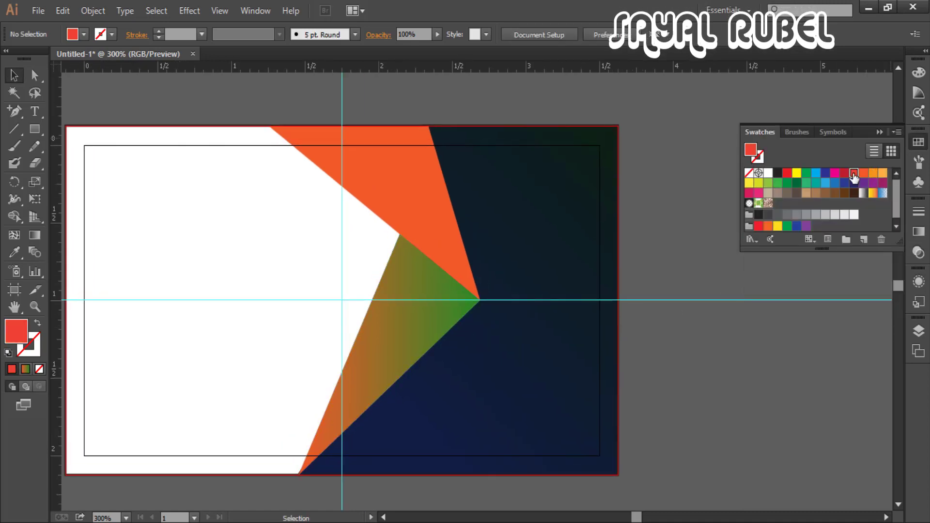
left_click(864, 174)
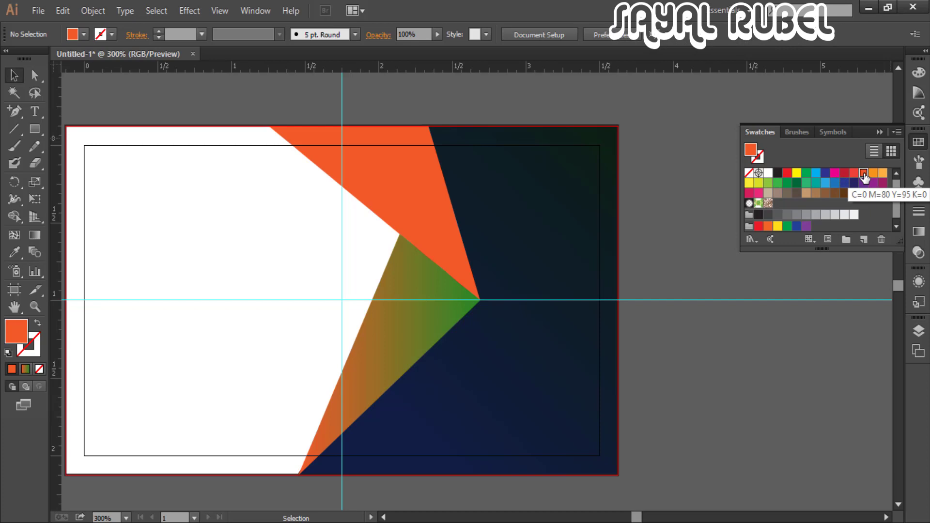
double_click(17, 331)
mouse_move(735, 257)
left_mouse_down()
mouse_move(737, 301)
mouse_move(723, 292)
mouse_move(733, 307)
left_mouse_up()
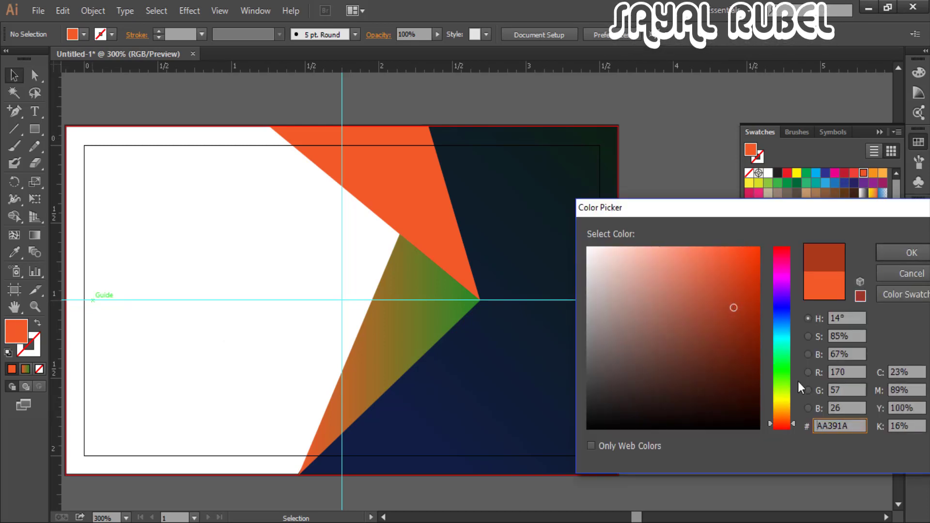
key("Return")
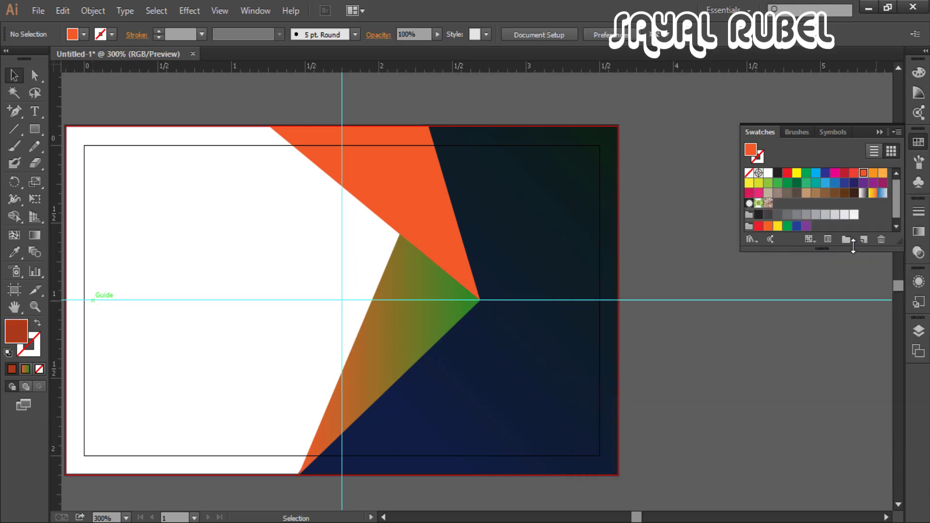
Set the second gradient stop of the lower orange triangle to hex AA391A
key("ctrl+F9")
left_click(875, 300)
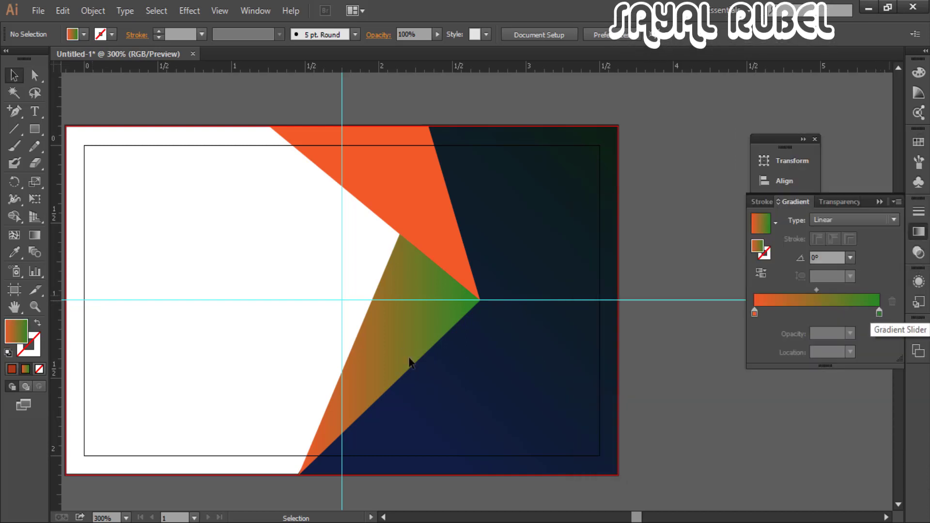
left_click(411, 364)
double_click(879, 313)
left_click(701, 389)
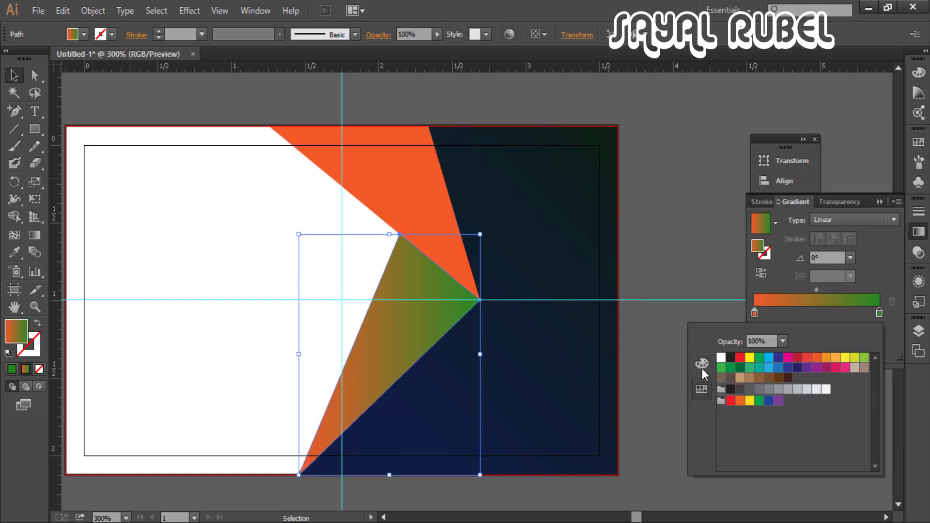
left_click(702, 364)
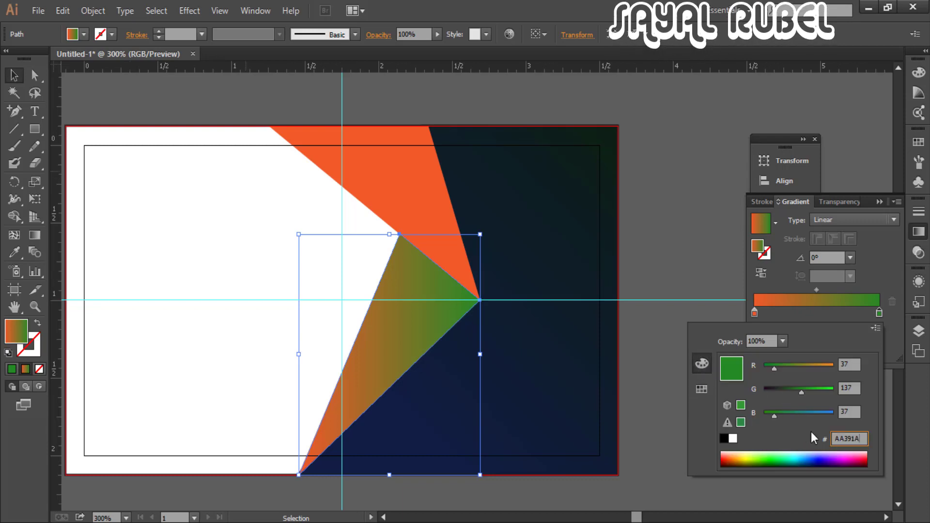
key("Return")
Redraw the lower triangle's gradient diagonally at 54.4° with its dark end at the fold, shift its midpoint toward that end, and deselect
left_click(35, 235)
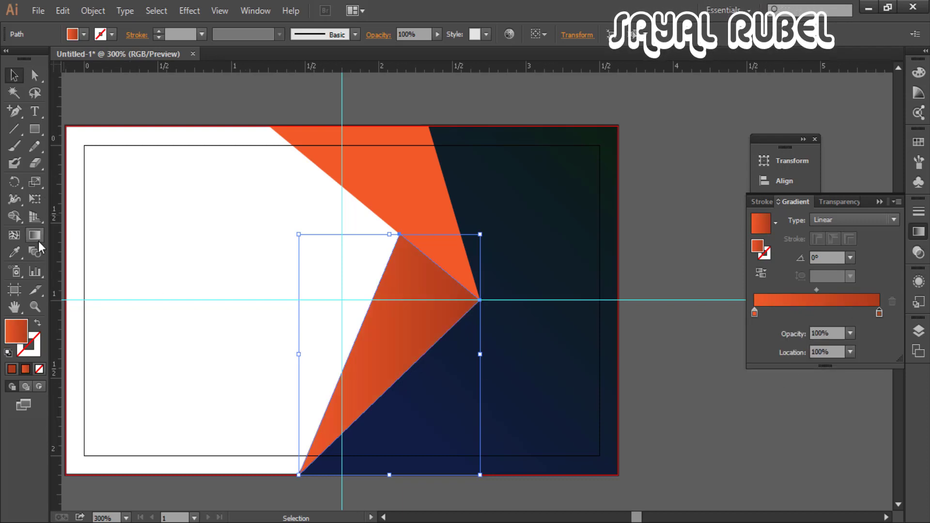
left_click_drag(481, 354, 447, 244)
left_click_drag(412, 299, 412, 299)
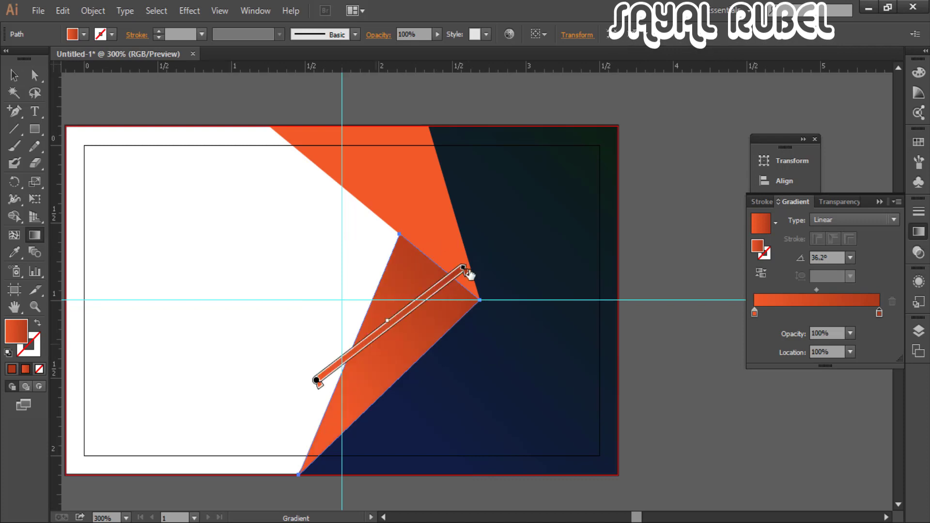
mouse_move(471, 278)
left_mouse_down()
mouse_move(373, 210)
mouse_move(392, 294)
mouse_move(428, 281)
mouse_move(400, 326)
left_mouse_up()
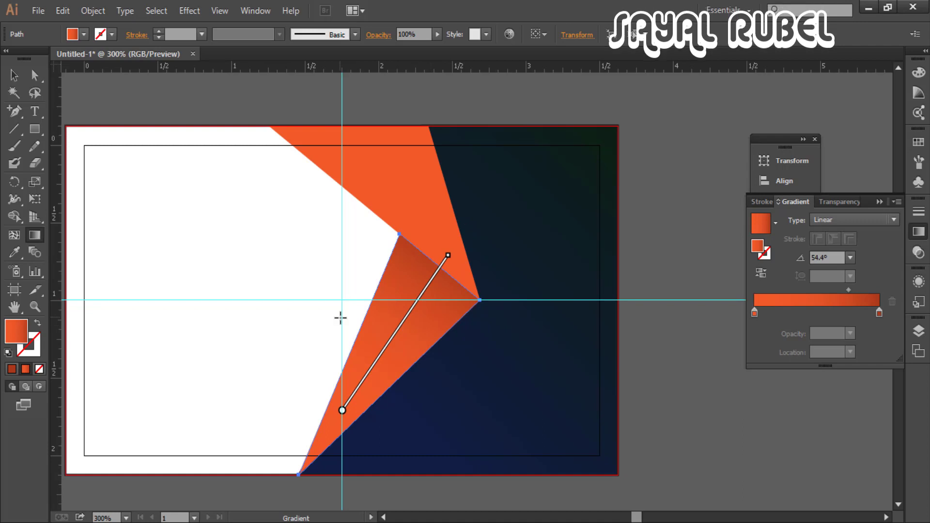
left_click(15, 75)
left_click(685, 318)
left_click_drag(659, 312, 685, 364)
key("ctrl+minus")
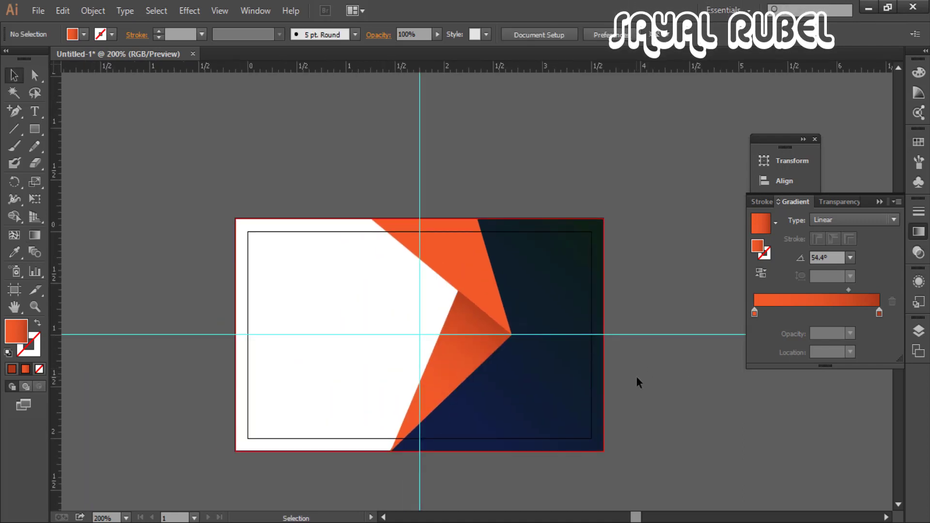
Move the lower triangle's gradient midpoint slightly back toward the orange end so the dark tone spreads further from the fold
left_click(477, 334)
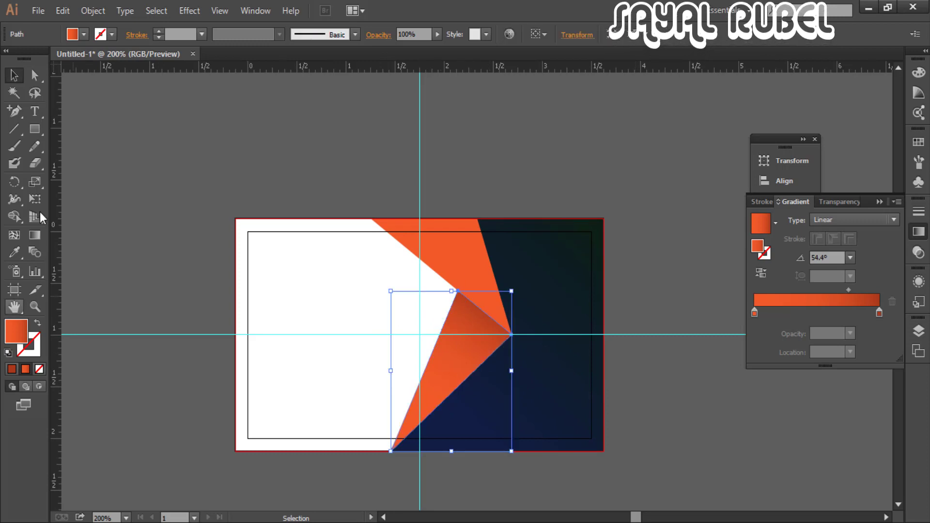
key("g")
mouse_move(473, 329)
left_mouse_down()
mouse_move(460, 347)
mouse_move(466, 341)
left_mouse_up()
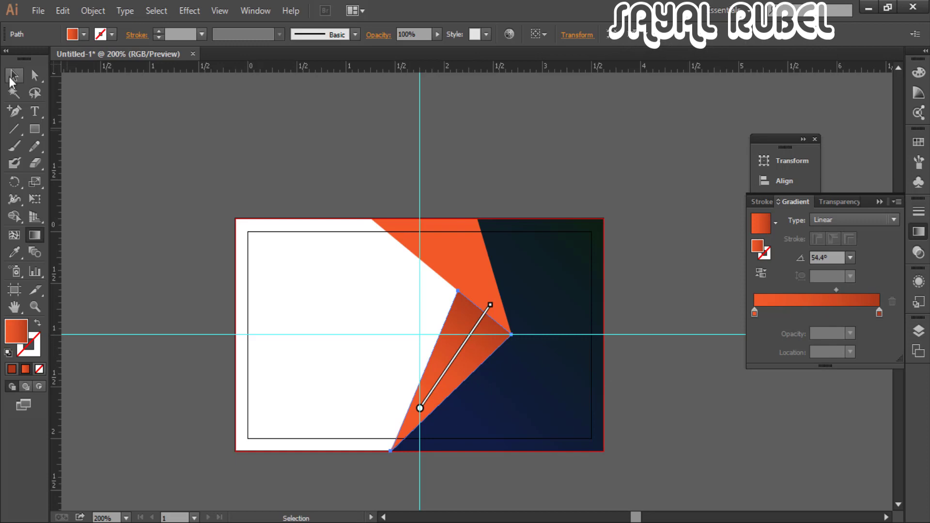
Darken the lower triangle's second gradient stop by lowering its red value, and deselect the shape
double_click(878, 312)
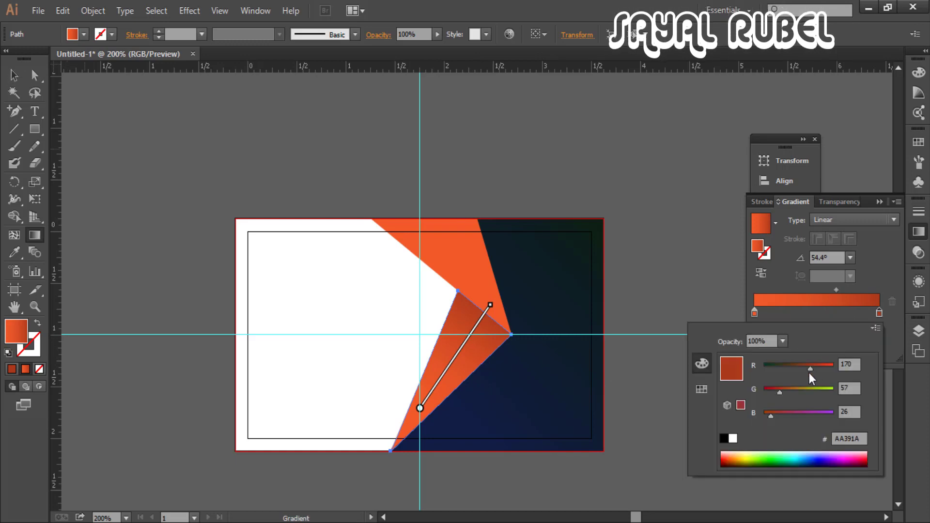
mouse_move(818, 368)
left_mouse_down()
mouse_move(795, 368)
mouse_move(804, 368)
left_mouse_up()
left_click(694, 263)
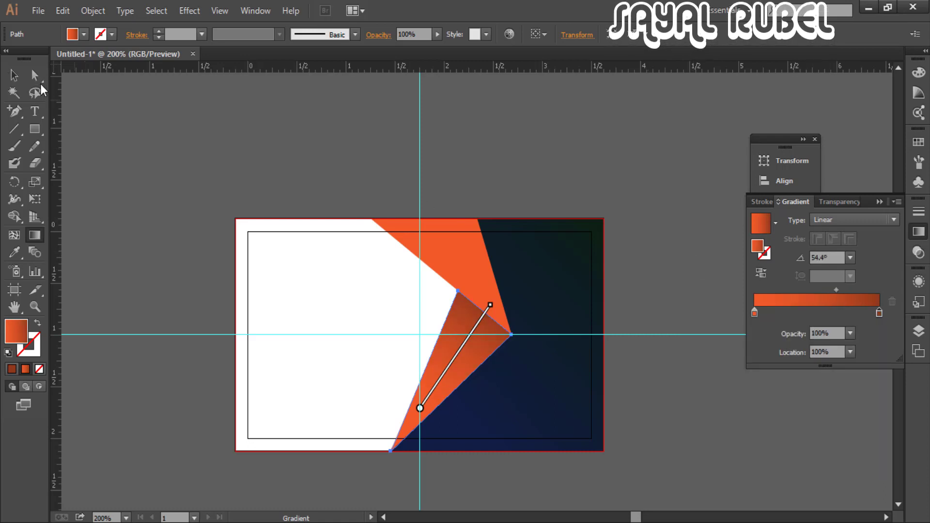
left_click(14, 75)
left_click(229, 141)
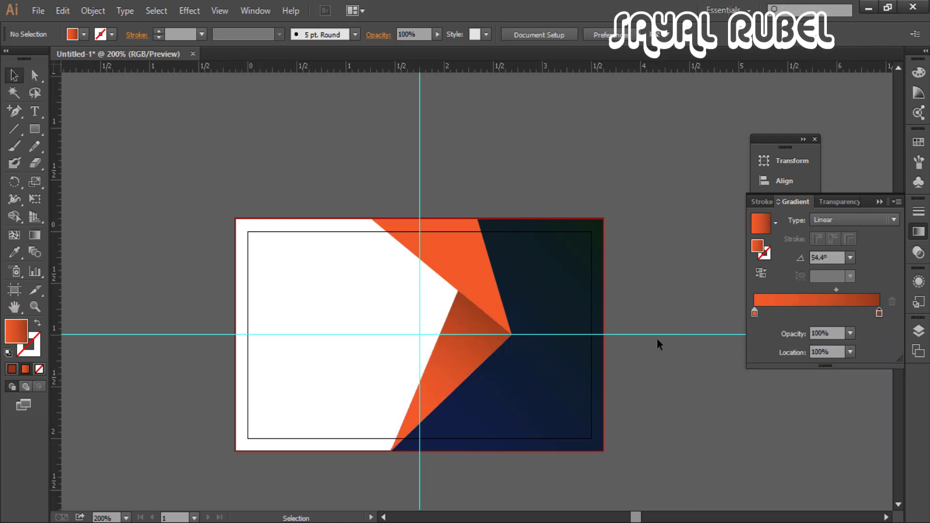
left_click_drag(607, 322, 620, 289)
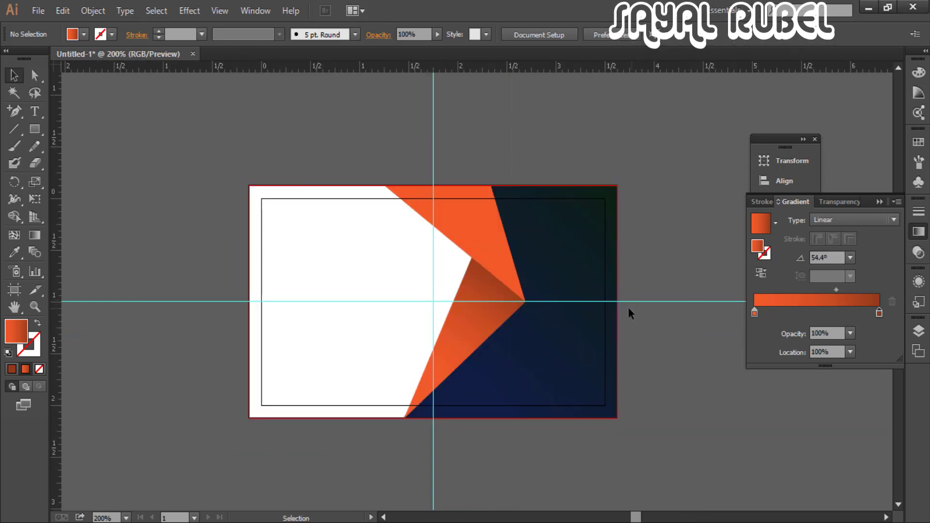
scroll(635, 331, "up", 1)
scroll(635, 332, "left", 1)
scroll(533, 329, "left", 2)
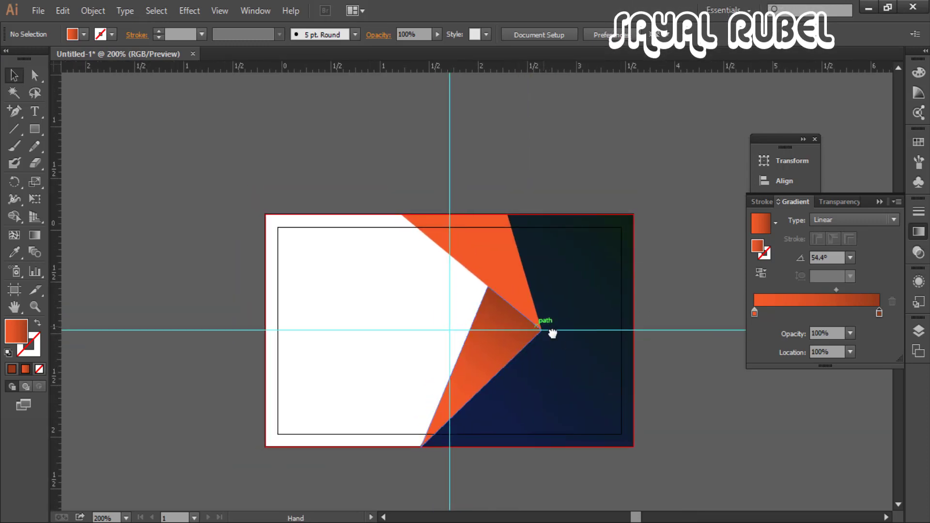
scroll(552, 330, "up", 1)
key("p")
key("ctrl+plus")
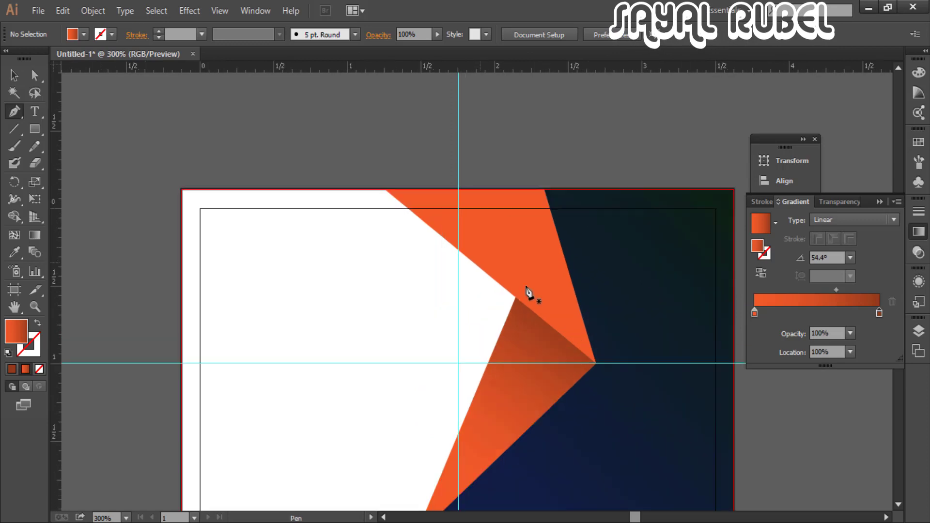
left_click(429, 227)
scroll(429, 228, "down", 2)
scroll(429, 227, "left", 1)
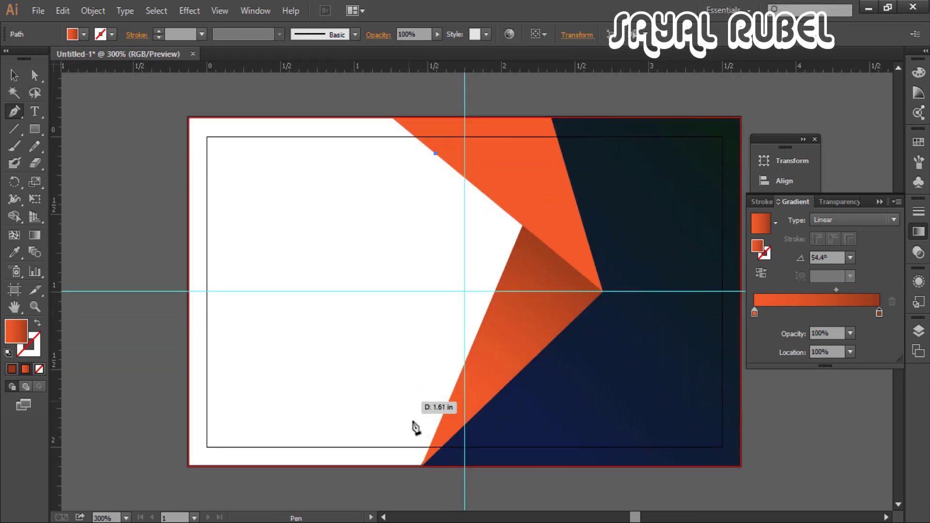
key("v")
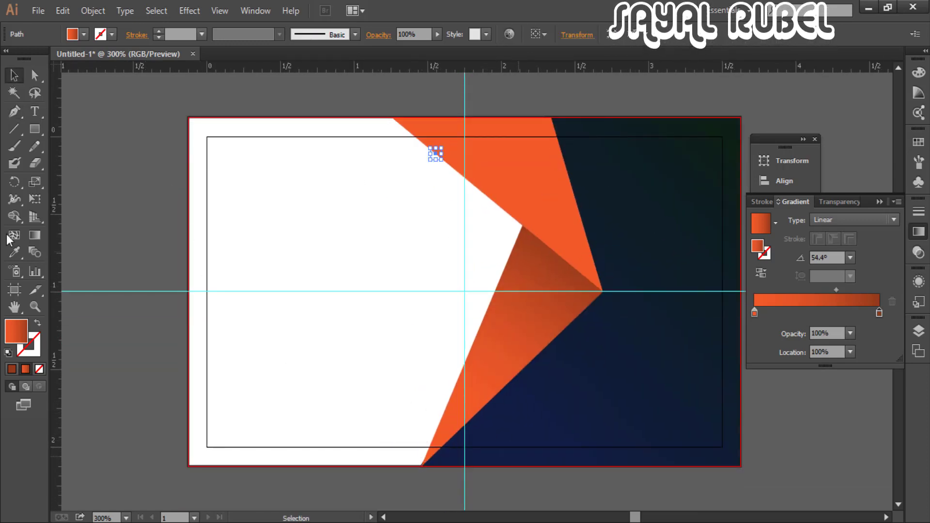
Add a vertical guide at the upper orange triangle's left corner and move the lower shapes' shared bottom tip onto it
left_click_drag(353, 286, 392, 280)
key("a")
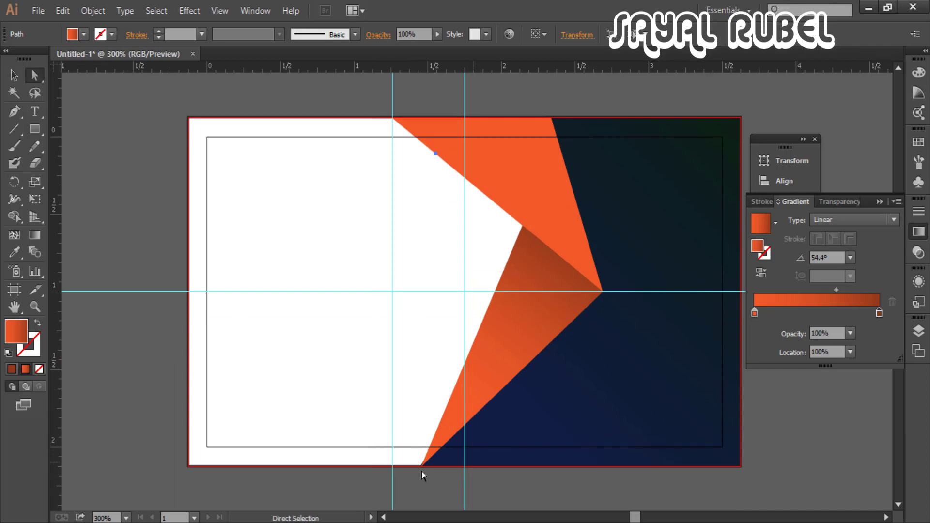
left_click_drag(420, 470, 393, 466)
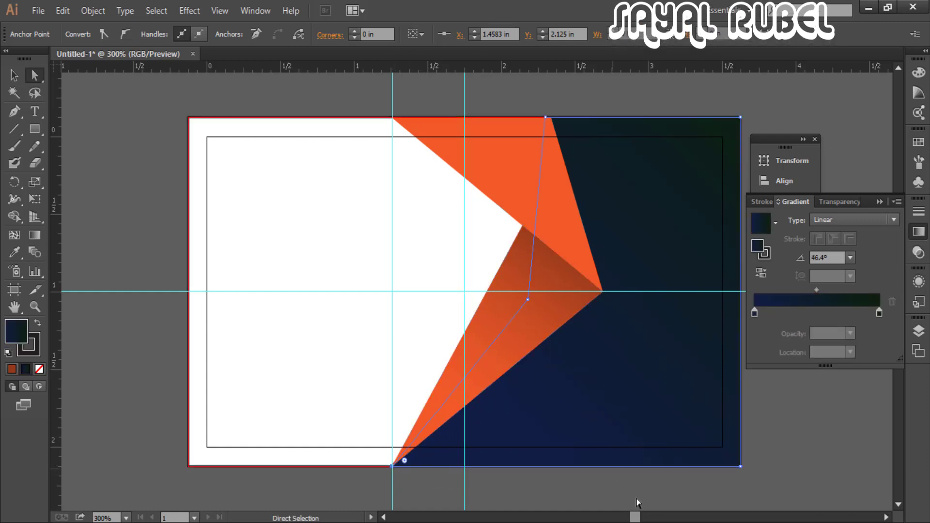
left_click(637, 499)
Pull the dark panel's green gradient stop inward, shift the gradient's midpoint slightly, and deselect the panel
left_click_drag(725, 431, 721, 442)
left_click(647, 400)
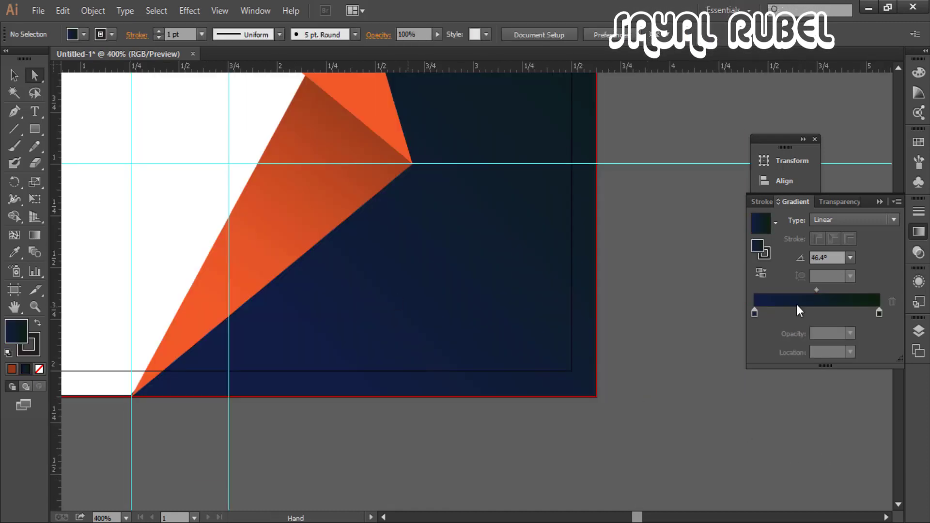
key("alt+space")
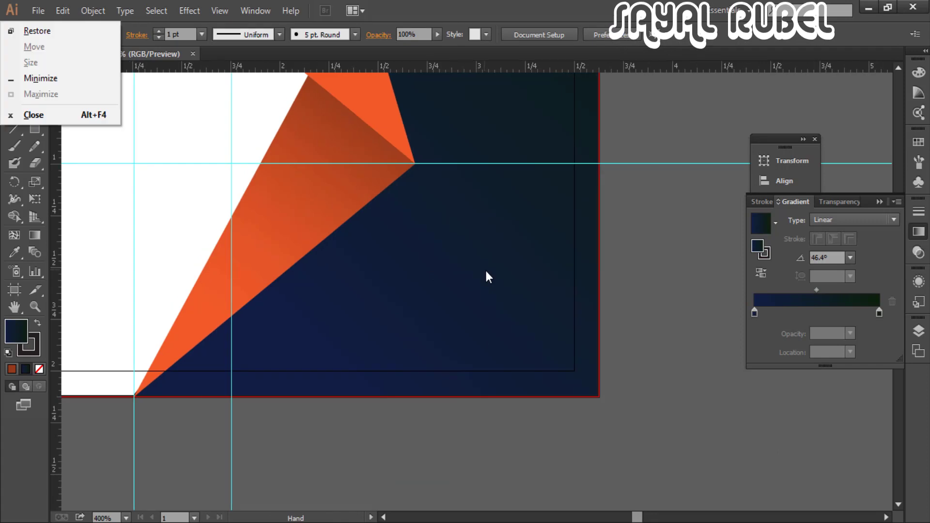
key("Escape")
key("ctrl+minus")
key("ctrl+minus")
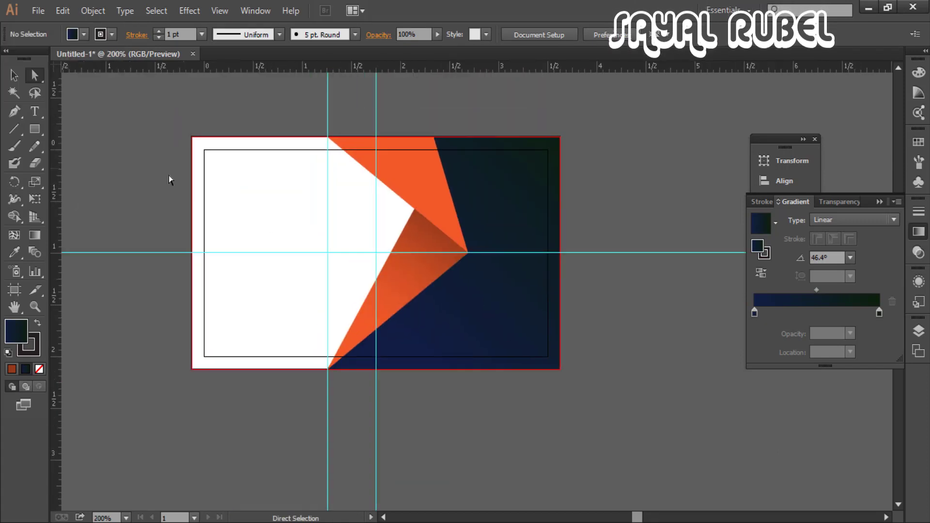
left_click(34, 236)
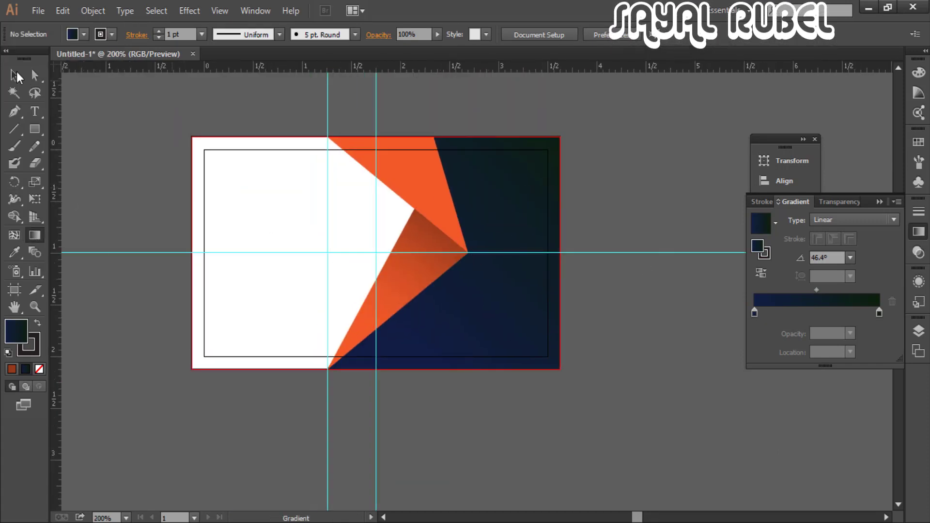
left_click(17, 77)
left_click(558, 216)
left_click(35, 235)
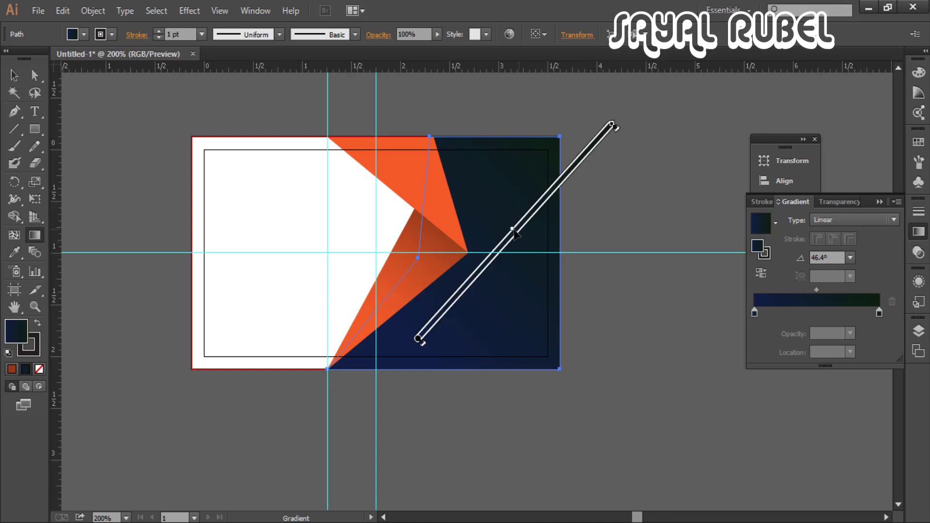
mouse_move(513, 230)
left_mouse_down()
mouse_move(531, 207)
mouse_move(508, 247)
left_mouse_up()
left_click_drag(612, 125, 592, 154)
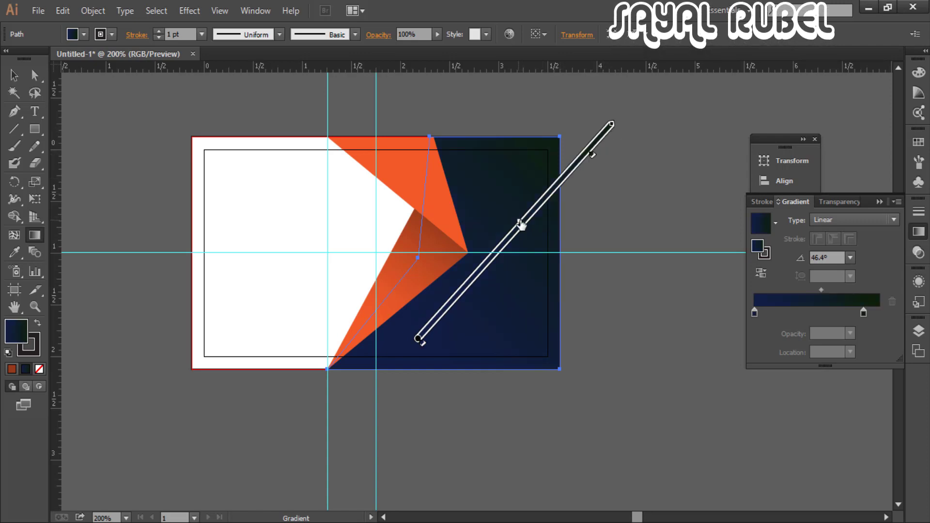
left_click(13, 76)
left_click(198, 95)
left_click_drag(630, 261, 642, 261)
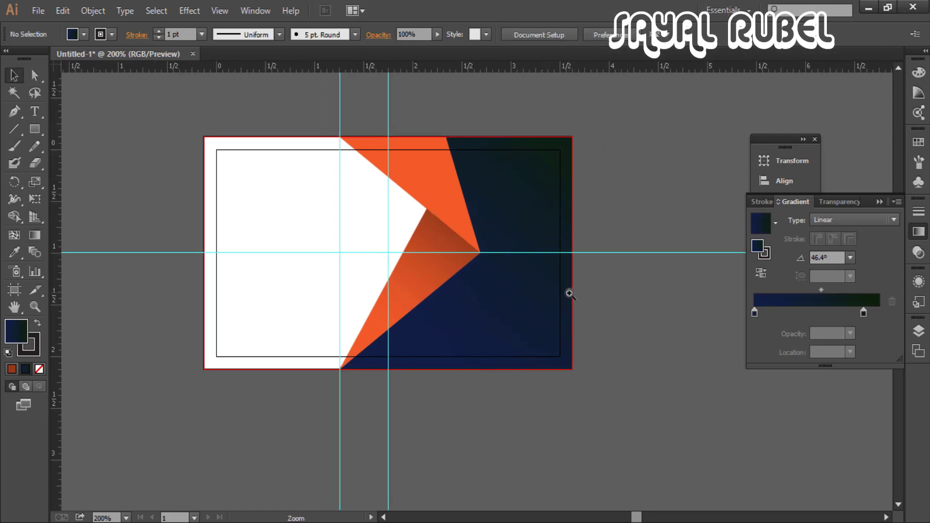
left_click(569, 293, "ctrl")
left_click(569, 293, "ctrl")
key("alt+space")
left_click(333, 269)
key("alt+space")
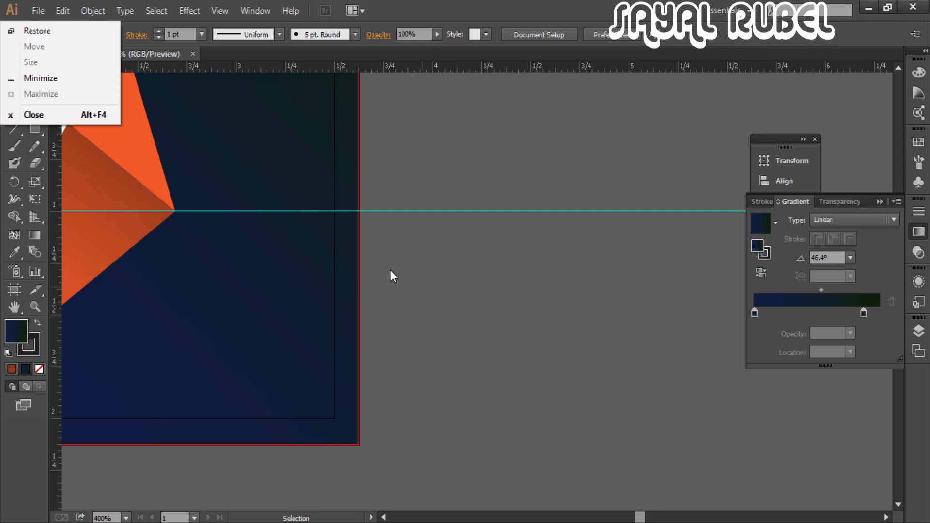
key("ctrl+0")
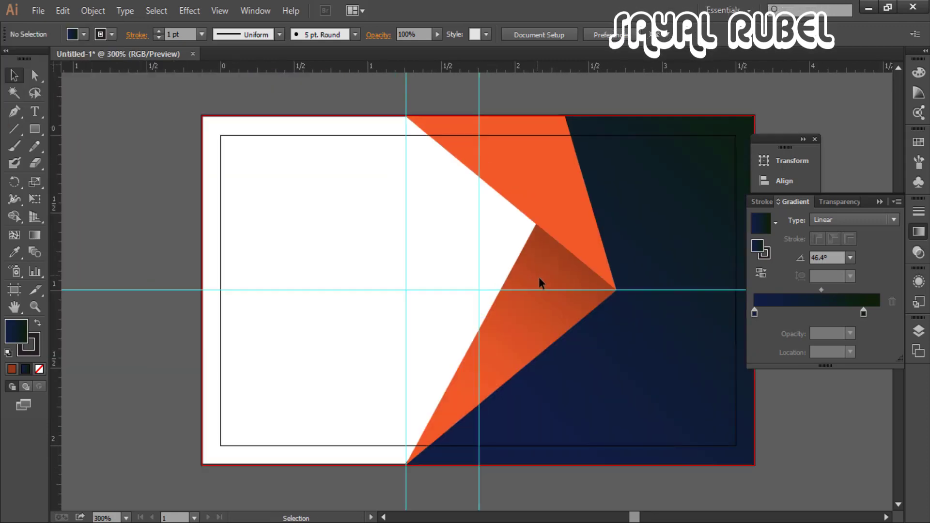
left_click_drag(539, 277, 492, 295)
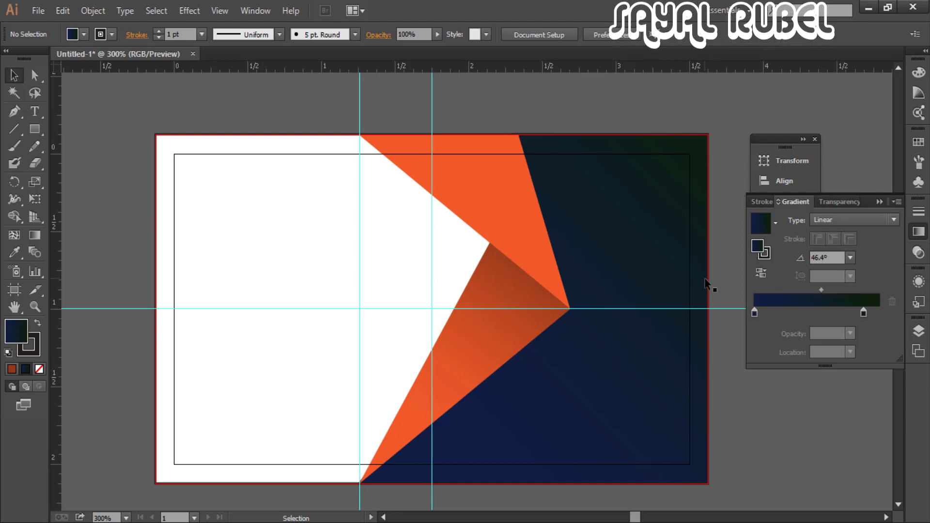
Draw a closed triangle with the Pen tool between the upper triangle's diagonal edge, the bottom tip and the fold corner, and deselect it
key("p")
left_click(410, 176)
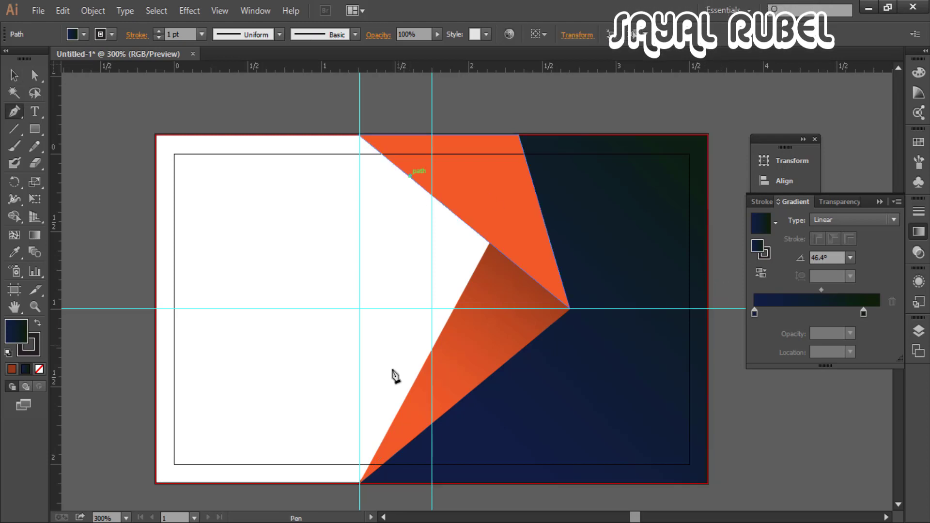
scroll(394, 375, "down", 4)
left_click(364, 443)
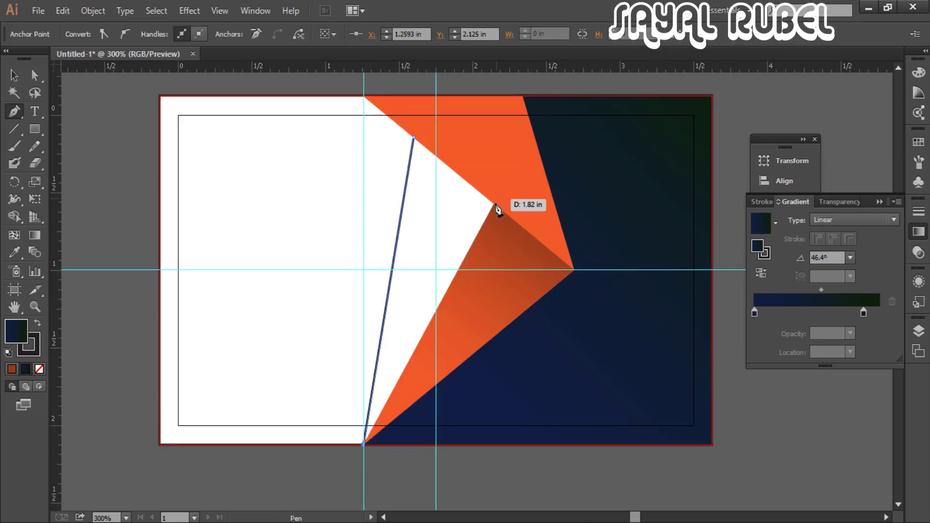
left_click(414, 137)
left_click(493, 204)
key("v")
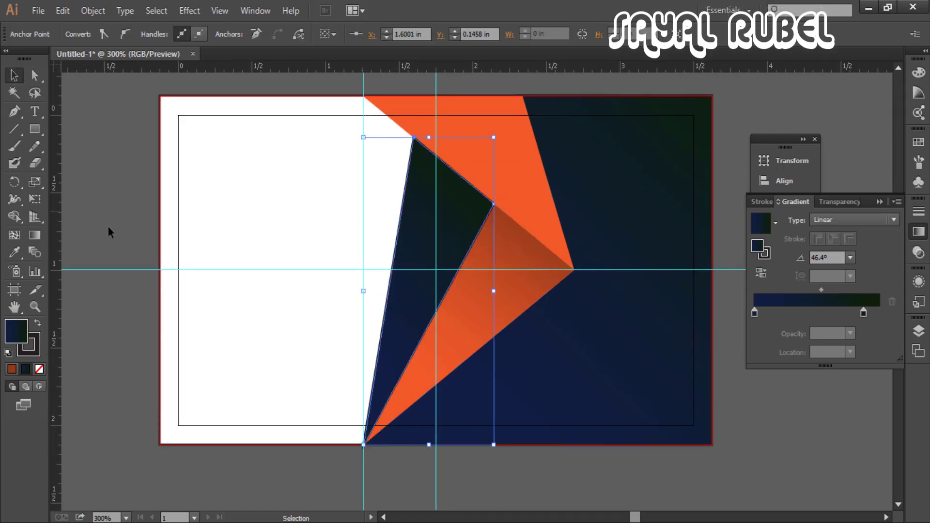
left_click(114, 228)
Recolour the new triangle's gradient from white FFFFFF to black 000000, with the black stop at 100%
left_click(420, 341)
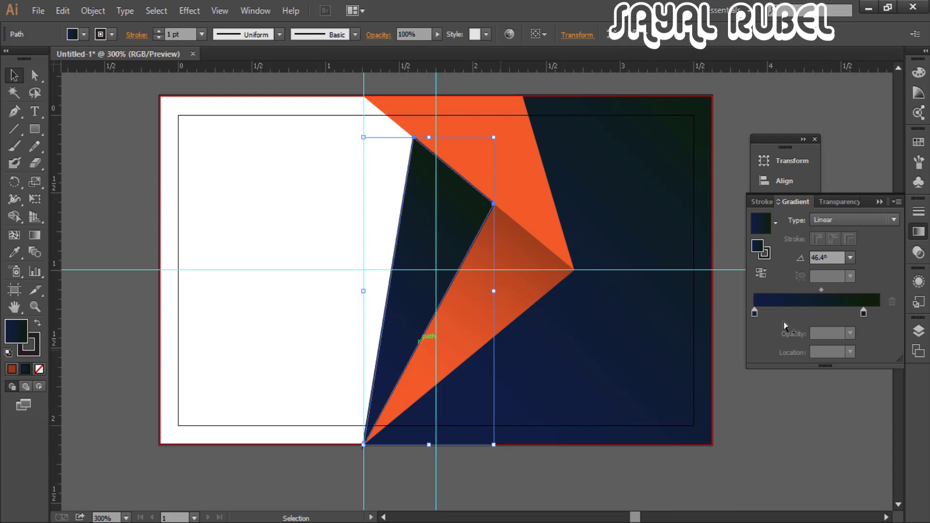
double_click(754, 312)
left_click(733, 438)
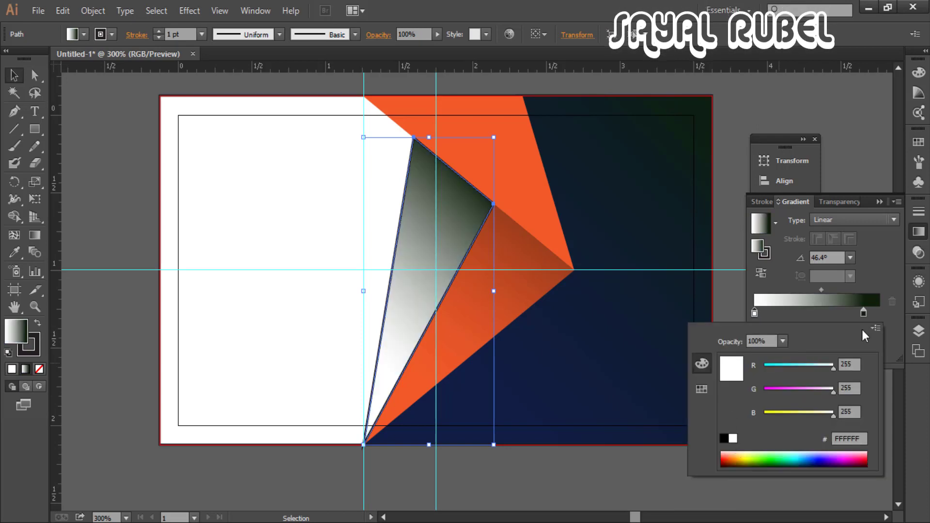
left_click_drag(863, 312, 880, 312)
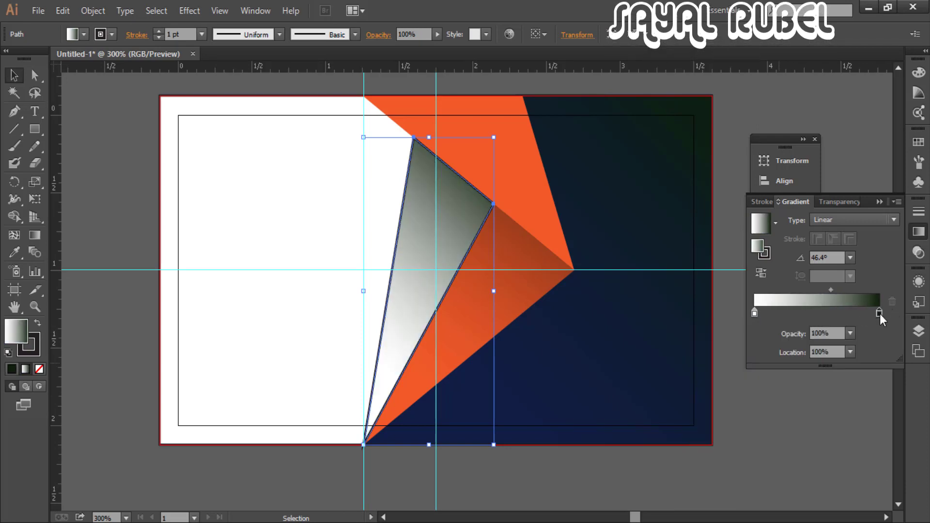
double_click(879, 312)
left_click(724, 438)
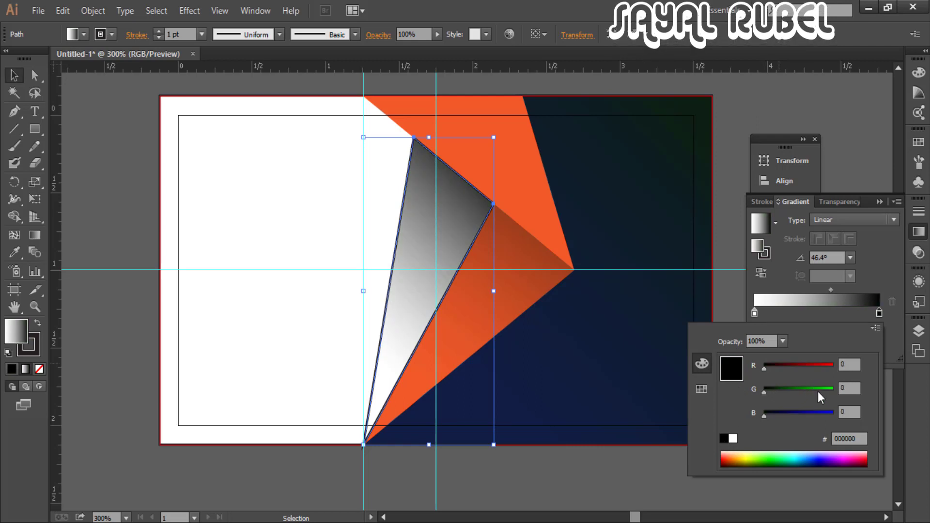
left_click(832, 292)
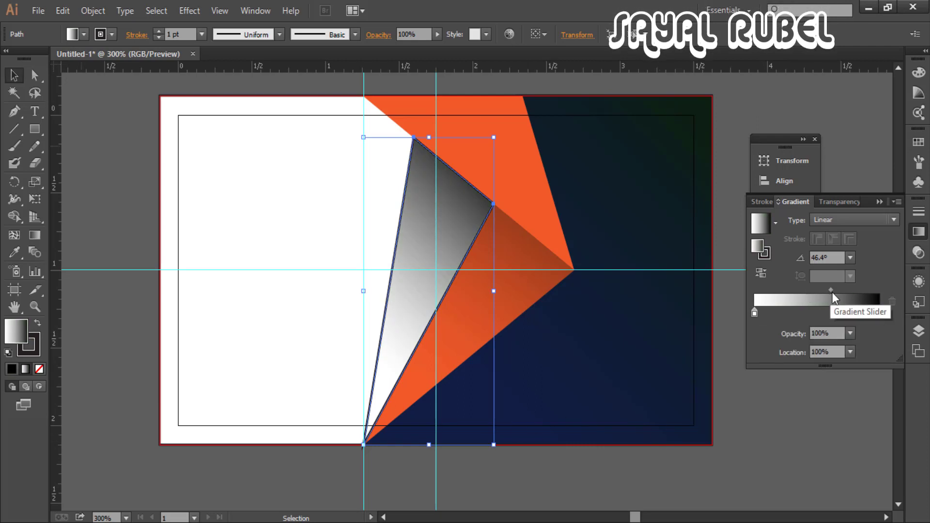
Set the new triangle's gradient midpoint to 41.87% and remove its stroke
left_click_drag(832, 290, 804, 286)
left_click(722, 421)
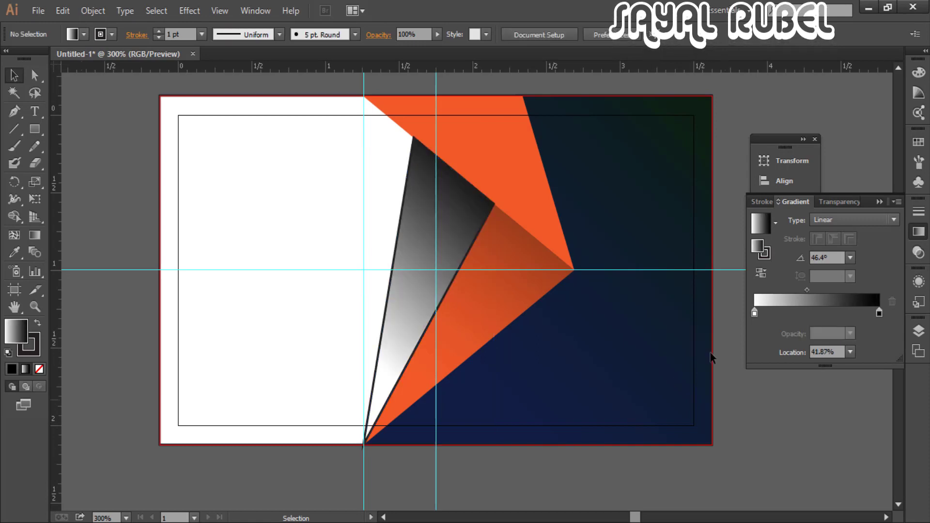
left_click(386, 306)
left_click(38, 351)
key("/")
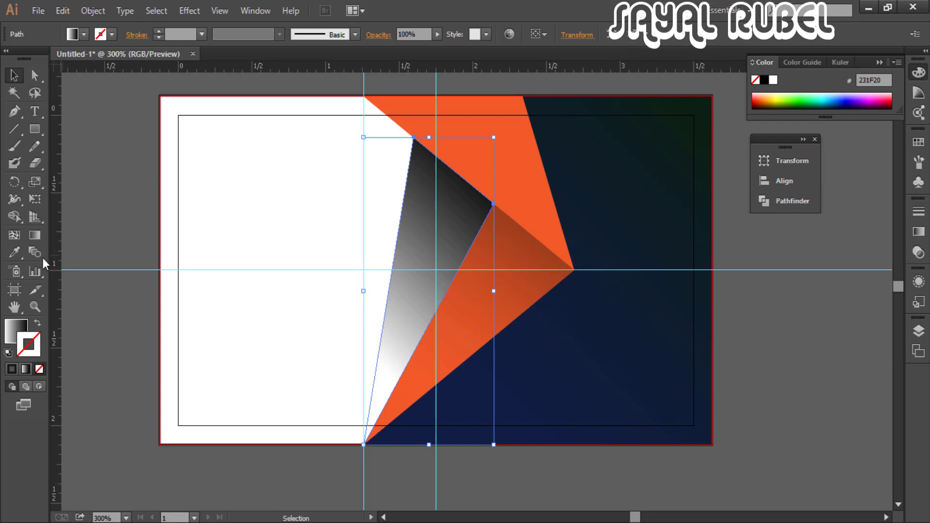
Try to apply the white-to-black linear gradient to the new triangle's stroke
key("g")
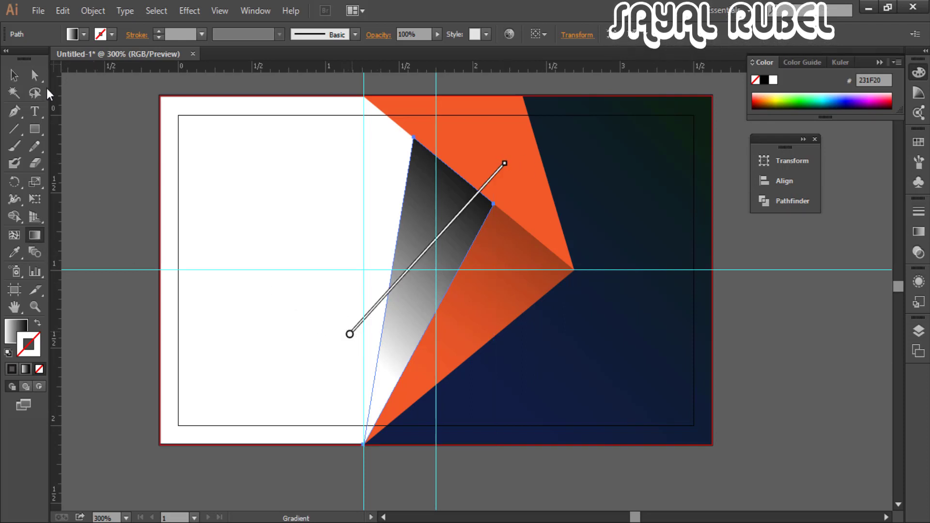
key("v")
left_click(114, 191)
left_click(388, 290)
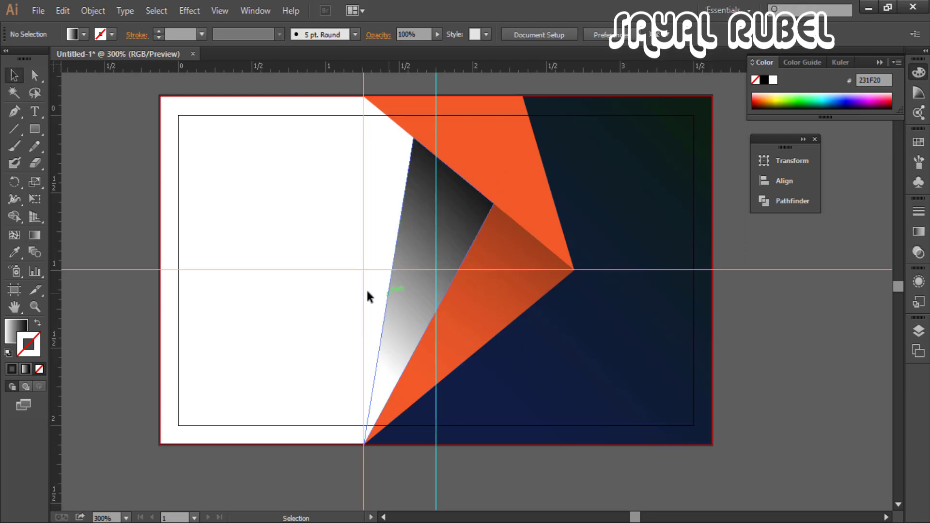
left_click(33, 236)
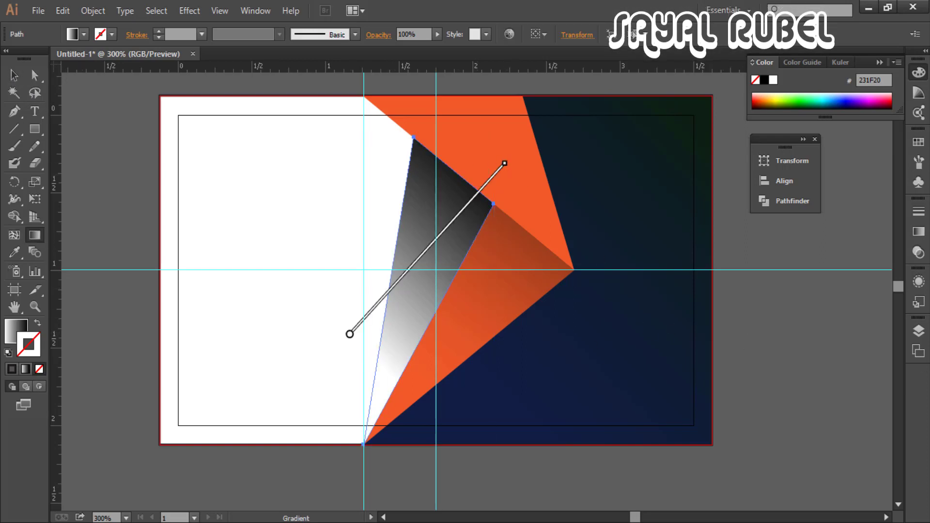
left_click(919, 232)
left_click(814, 300)
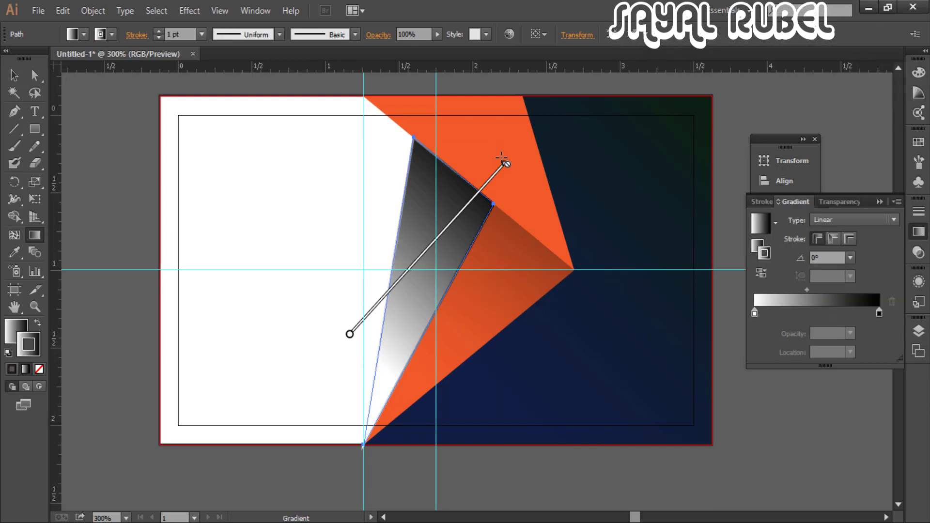
Move the black-and-white triangle aside to inspect its edges, and undo both the move and the stroke gradient
left_click(14, 76)
left_click(391, 258)
left_click_drag(391, 257, 333, 251)
left_click(348, 388)
key("ctrl+space")
double_click(334, 371)
left_click_drag(486, 221, 378, 322)
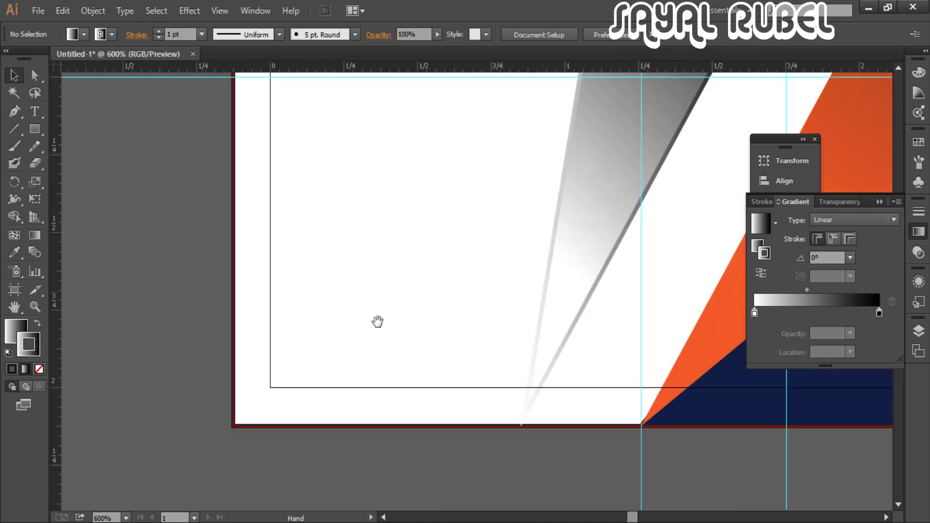
left_click_drag(637, 182, 370, 479)
key("ctrl+z")
key("ctrl+z")
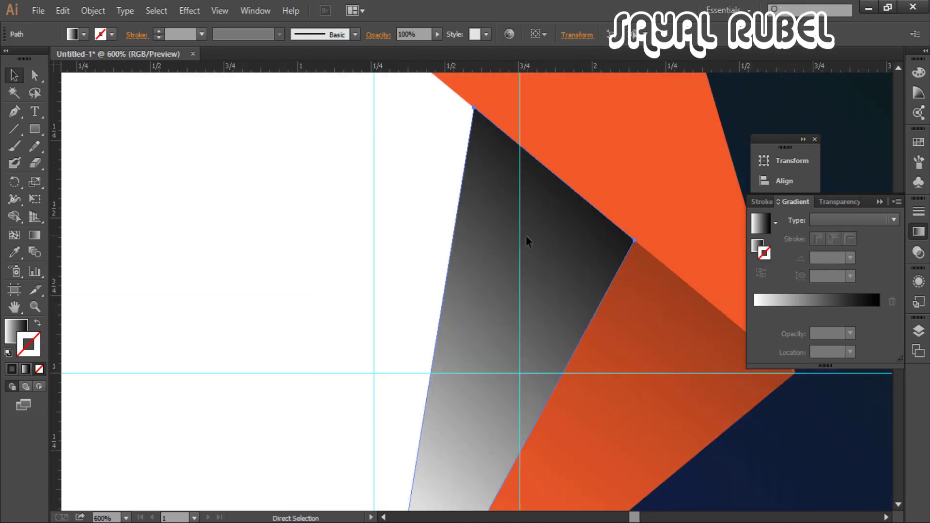
left_click(656, 359)
left_click(615, 272)
left_click(35, 235)
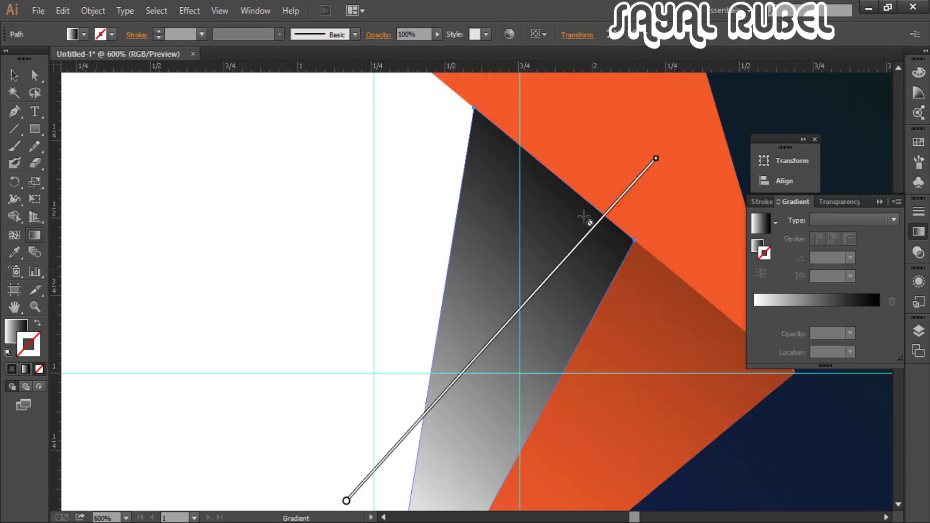
left_click(14, 76)
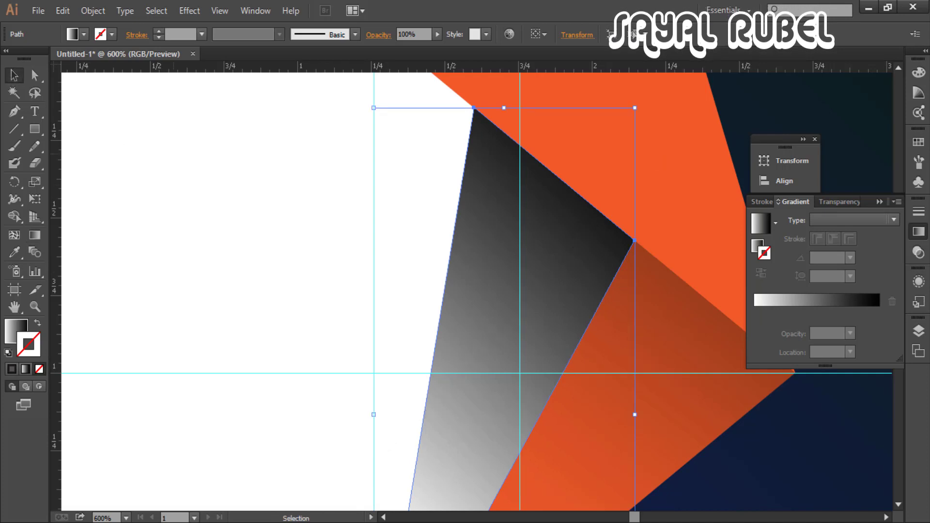
Redraw the black-and-white triangle's gradient with the Gradient tool across the triangle at about 8.8°, from white on the outer side toward the orange tip
left_click(174, 154)
left_click(21, 327)
left_click(454, 251)
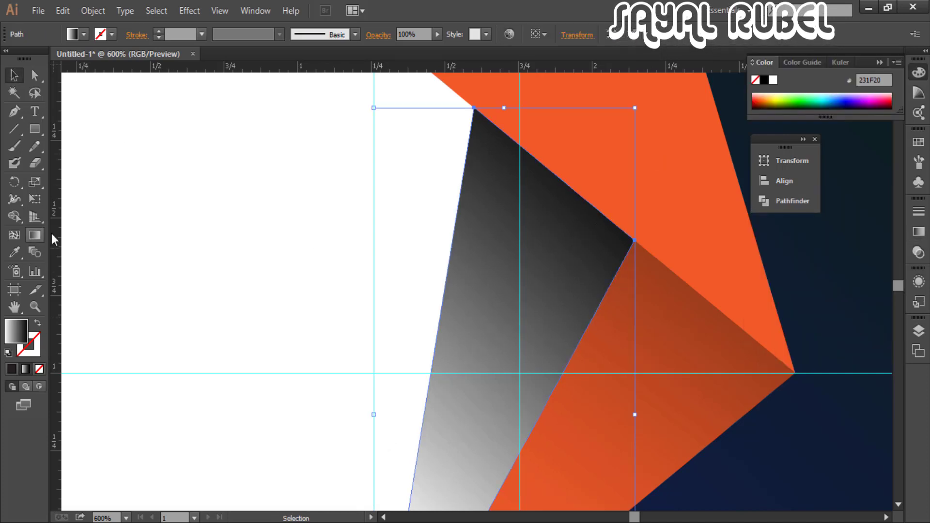
left_click(34, 235)
key("ctrl+minus")
key("ctrl+minus")
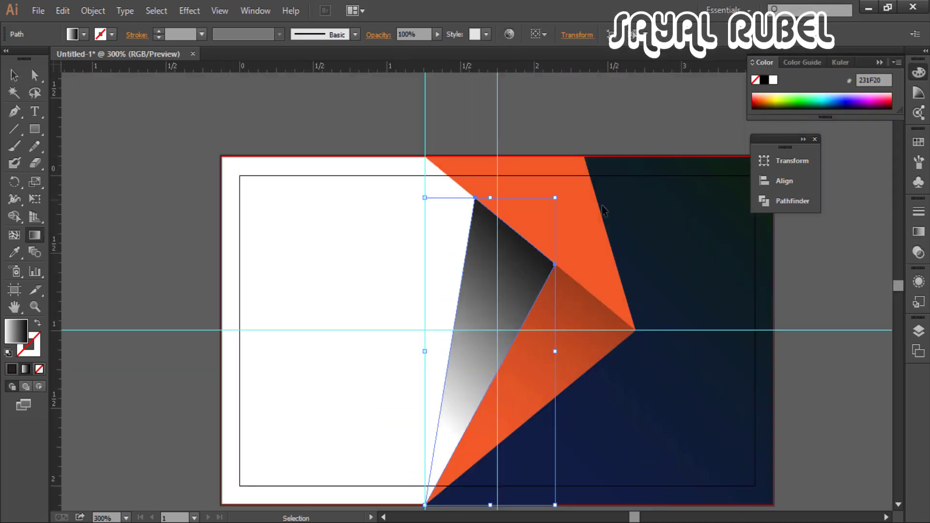
mouse_move(406, 358)
left_mouse_down()
mouse_move(610, 361)
mouse_move(628, 323)
left_mouse_up()
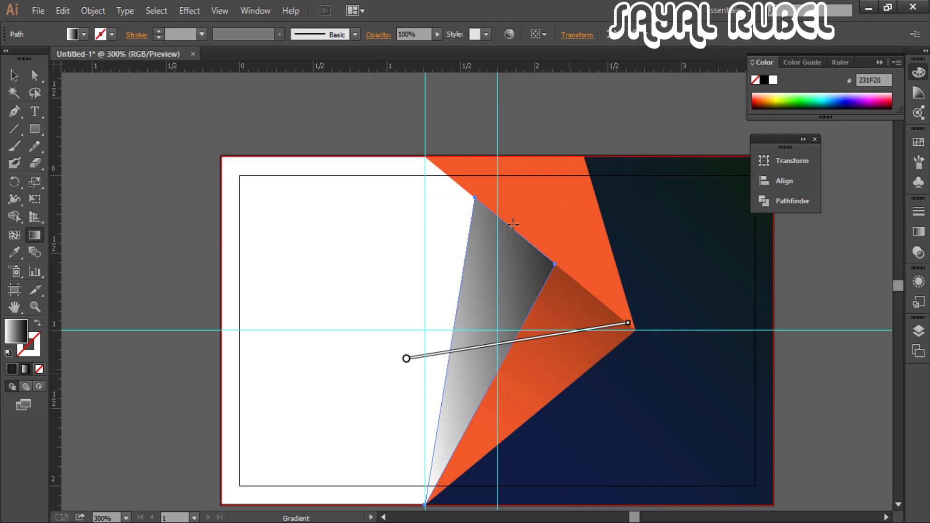
Shift the triangle's gradient midpoint toward the black end to lighten the shape, and deselect it
mouse_move(497, 343)
left_mouse_down()
mouse_move(444, 354)
mouse_move(549, 338)
mouse_move(552, 306)
left_mouse_up()
mouse_move(592, 328)
left_mouse_down()
mouse_move(568, 332)
mouse_move(592, 329)
left_mouse_up()
left_click(14, 75)
left_click(170, 129)
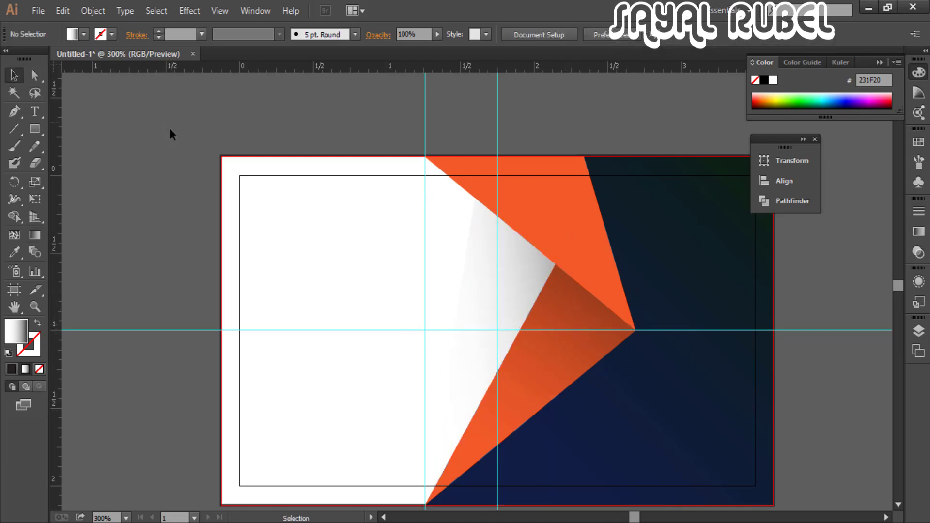
Start a Drop Shadow effect on the light grey triangle with the preview turned on
left_click_drag(693, 369, 638, 365)
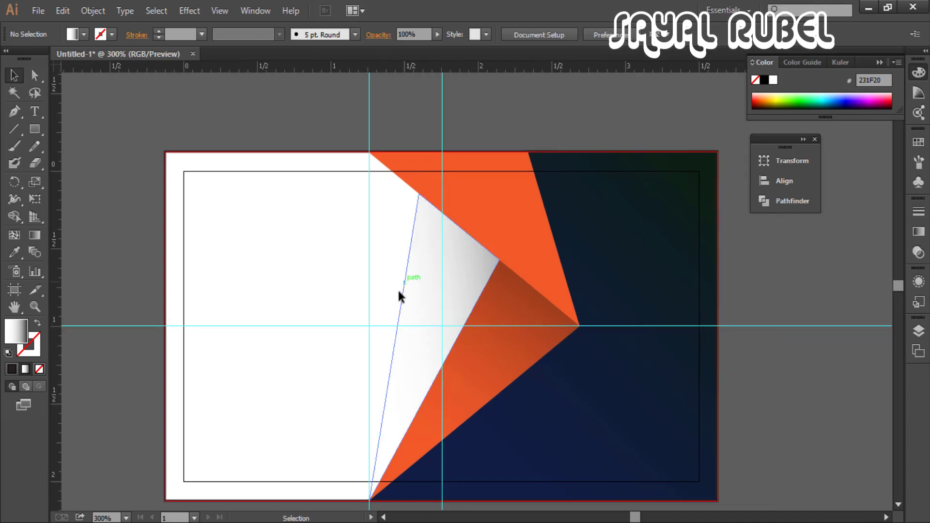
left_click(399, 275)
left_click(189, 10)
mouse_move(268, 253)
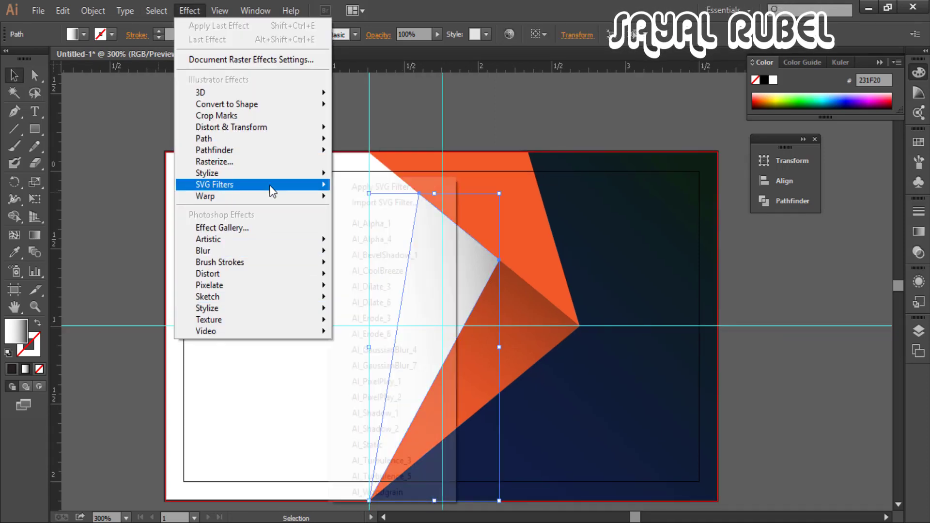
mouse_move(274, 174)
left_click(373, 177)
left_click_drag(417, 157, 646, 180)
left_click(625, 352)
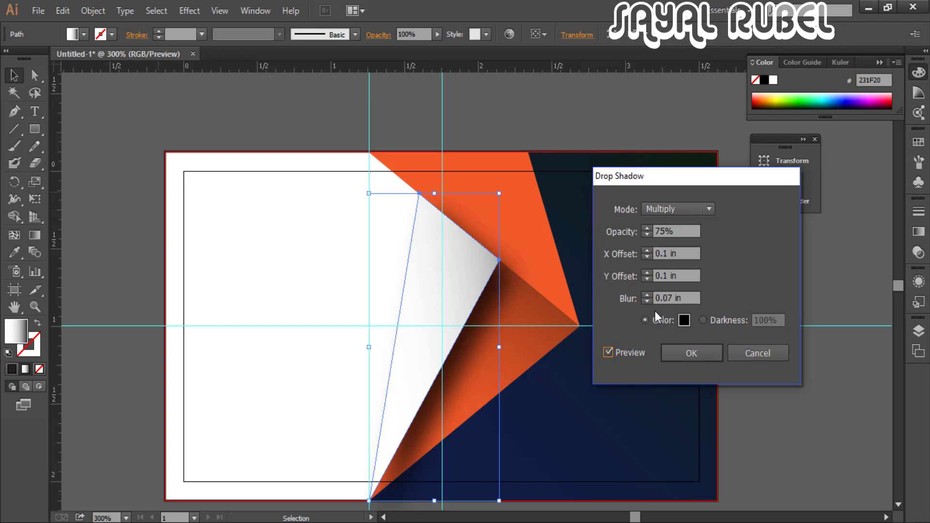
Set the drop shadow's X offset to -0.1 in, Y offset to 0 in and blur to 0.1 in
left_click(647, 256)
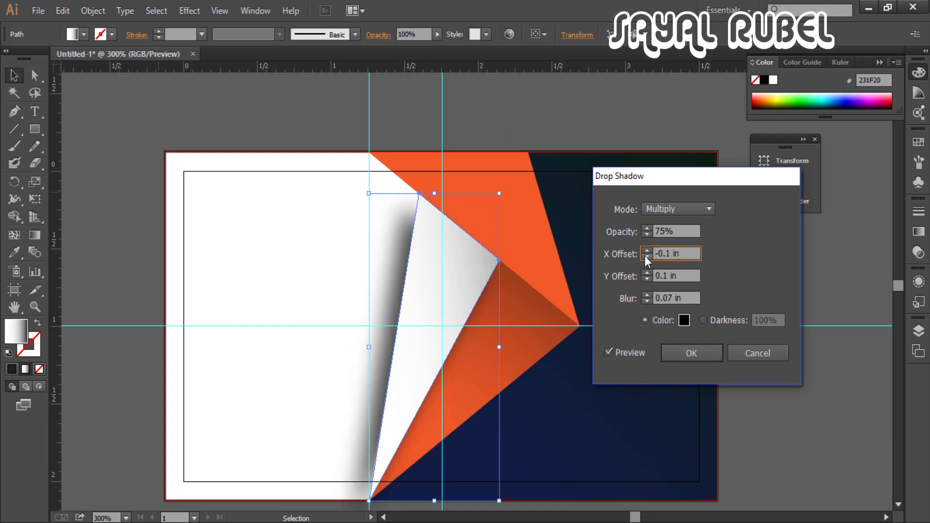
left_click(646, 257)
left_click(646, 278)
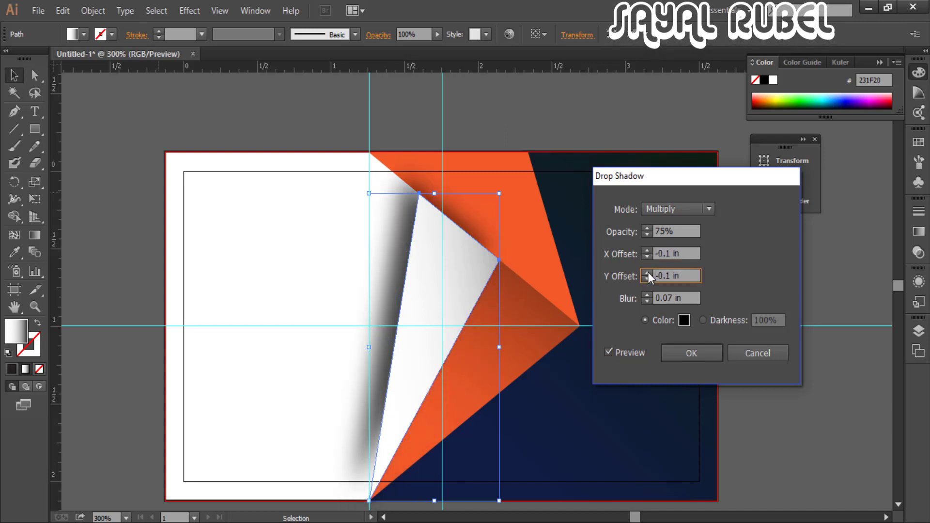
left_click(649, 293)
left_click(647, 295)
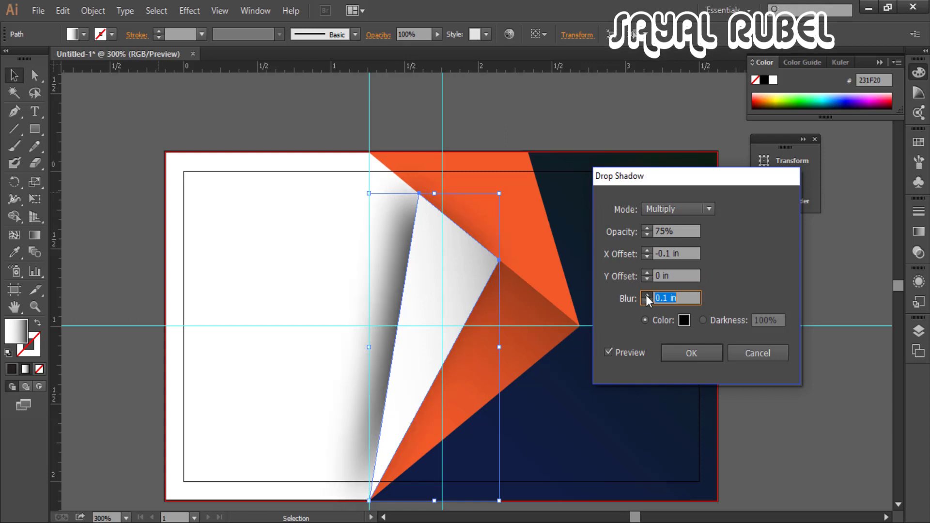
left_click(646, 300)
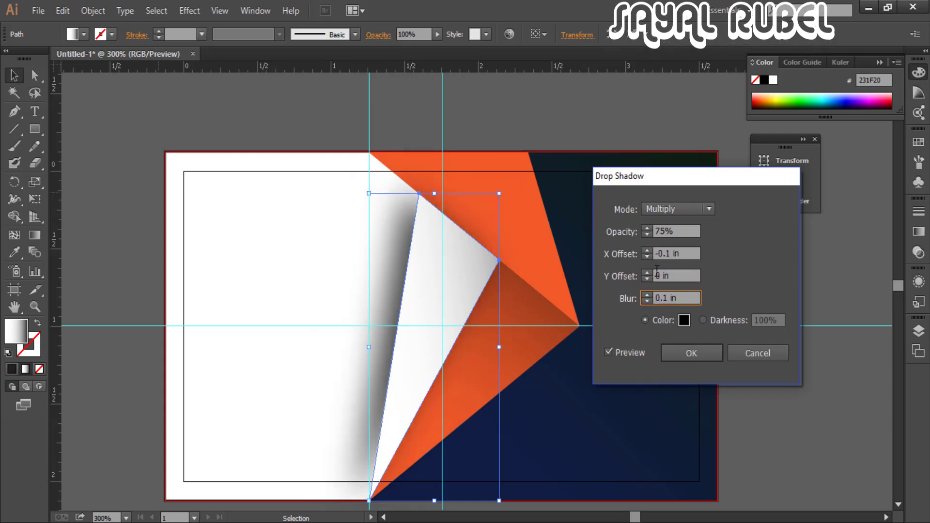
Set the drop shadow's opacity to 62% and its blending mode to Normal
left_click(646, 236)
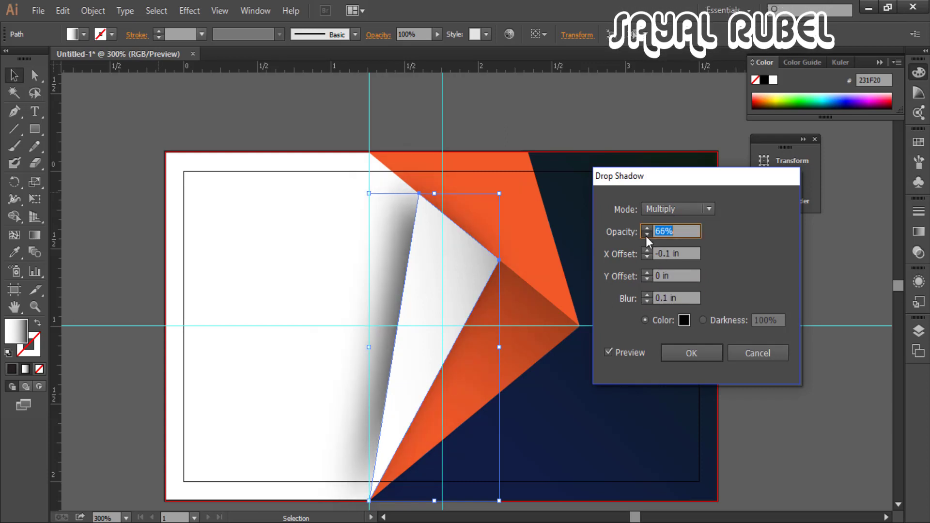
left_click(646, 236)
left_click(667, 207)
left_click(664, 223)
Set the drop shadow's X and Y offsets to 0 in and apply the effect to the triangle
left_click(649, 258)
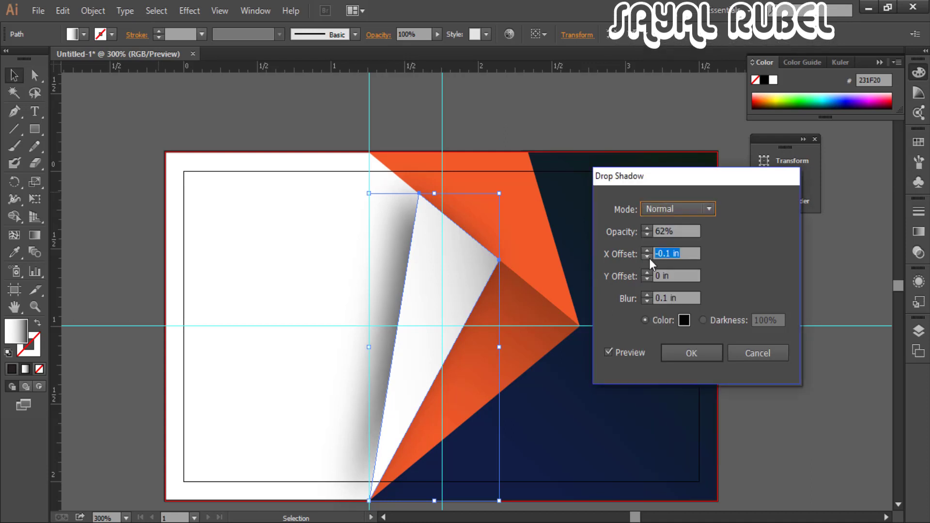
left_click(649, 249)
left_click(647, 278)
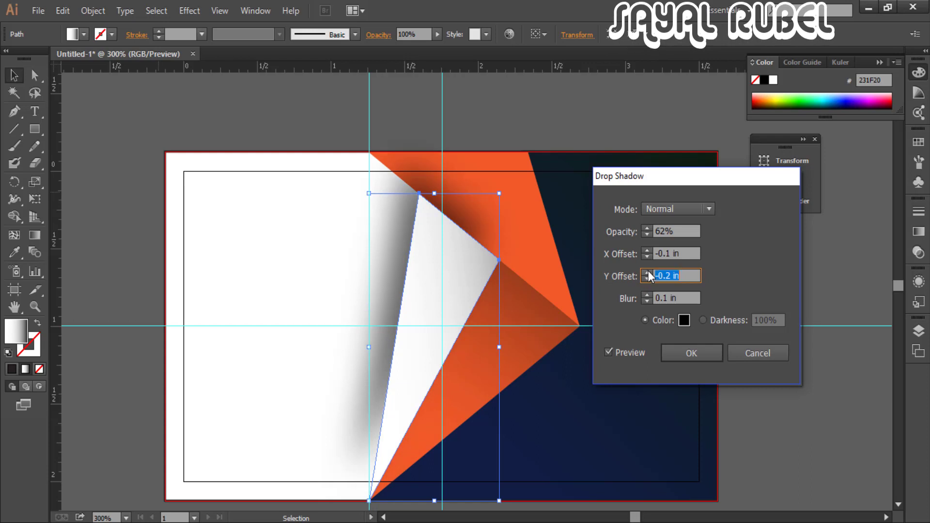
left_click(647, 272)
left_click(646, 257)
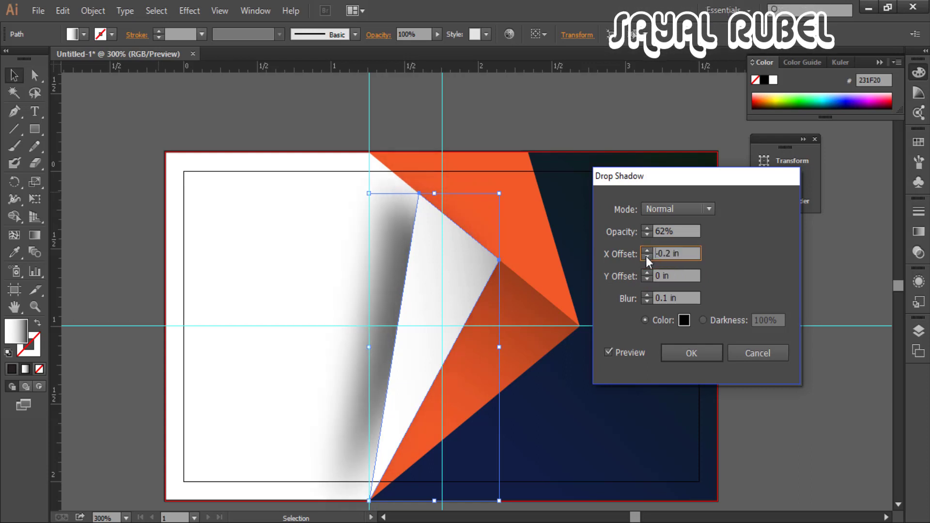
left_click(649, 250)
left_click(648, 250)
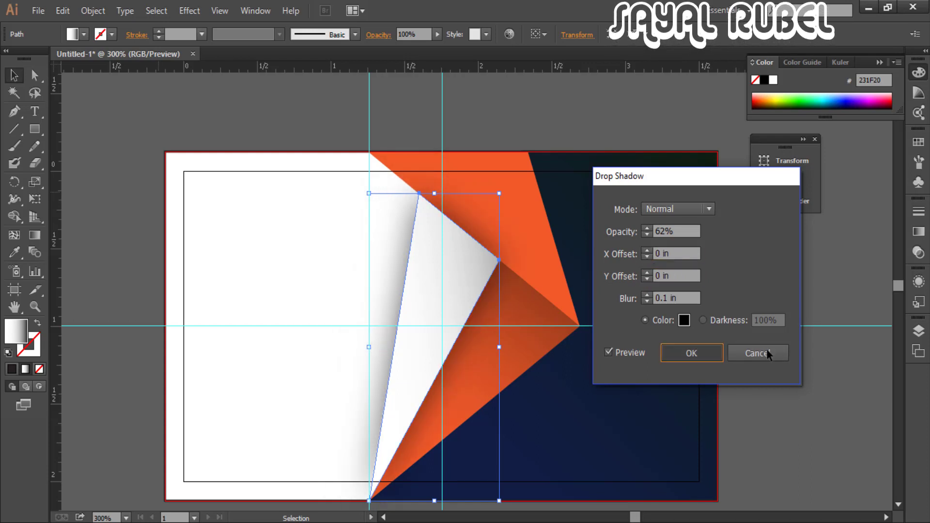
left_click(712, 356)
left_click(227, 206)
Darken the light grey triangle by setting its gradient midpoint location to 67.59%
key("ctrl+minus")
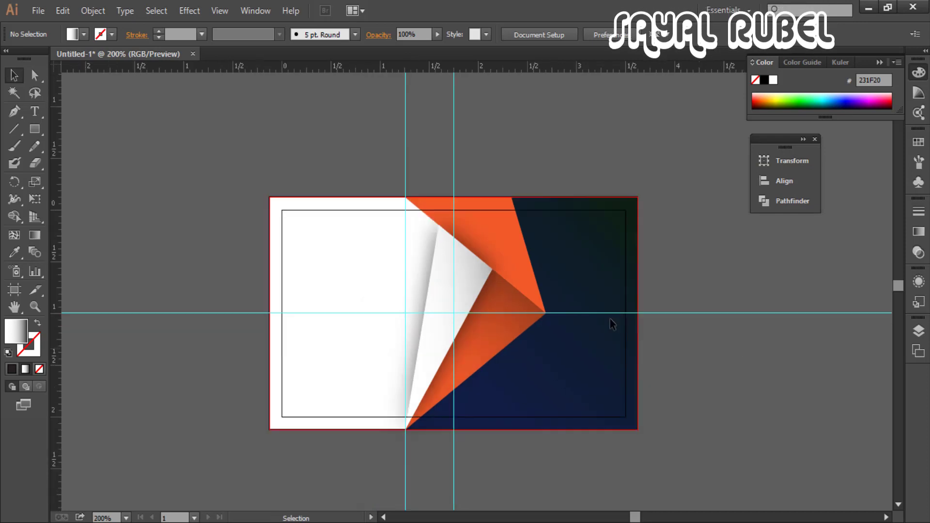
key("ctrl+plus")
key("ctrl+plus")
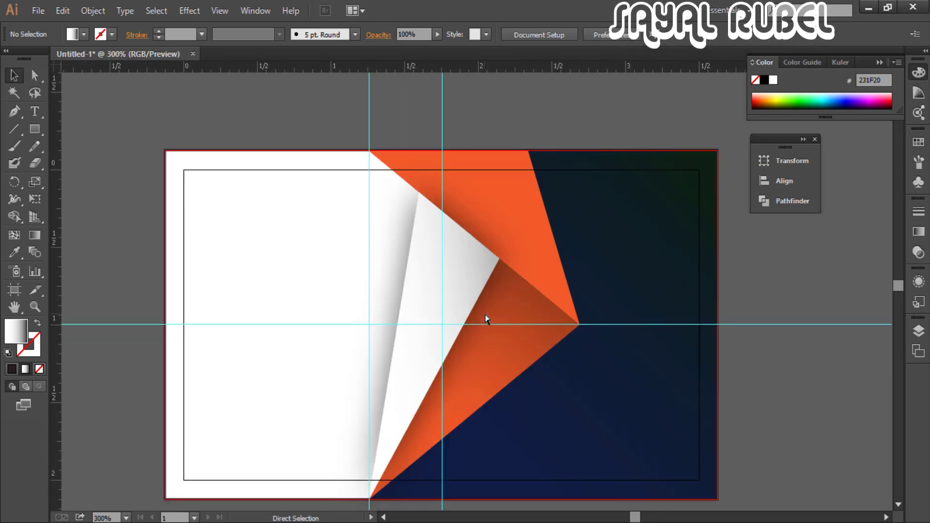
left_click(480, 303)
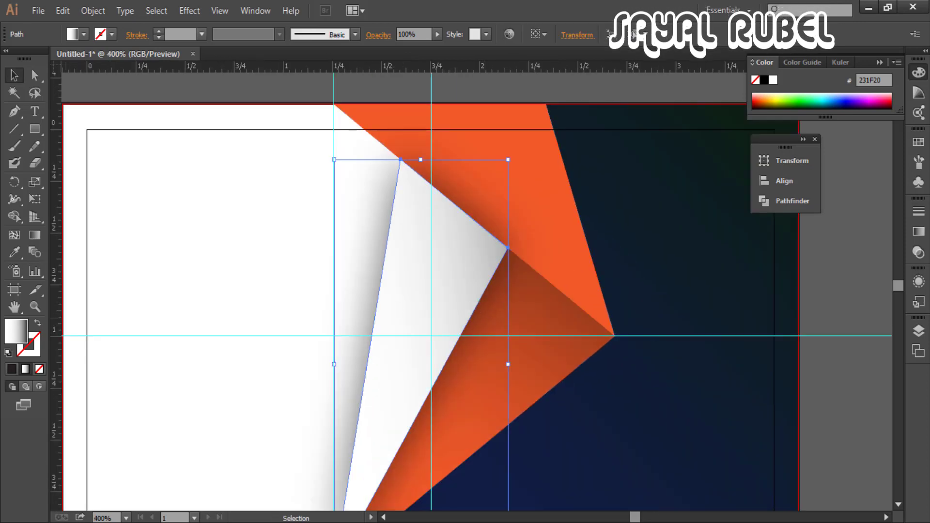
left_click(919, 232)
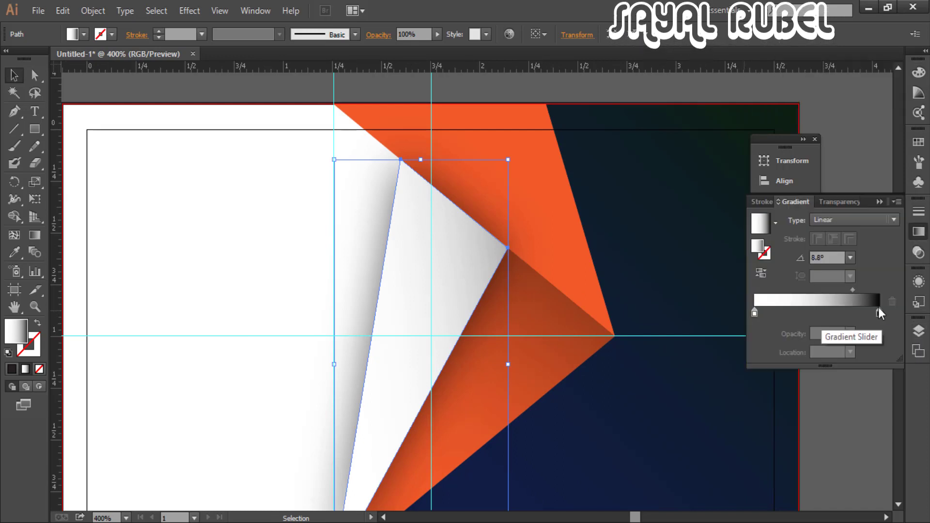
left_click_drag(816, 291, 838, 291)
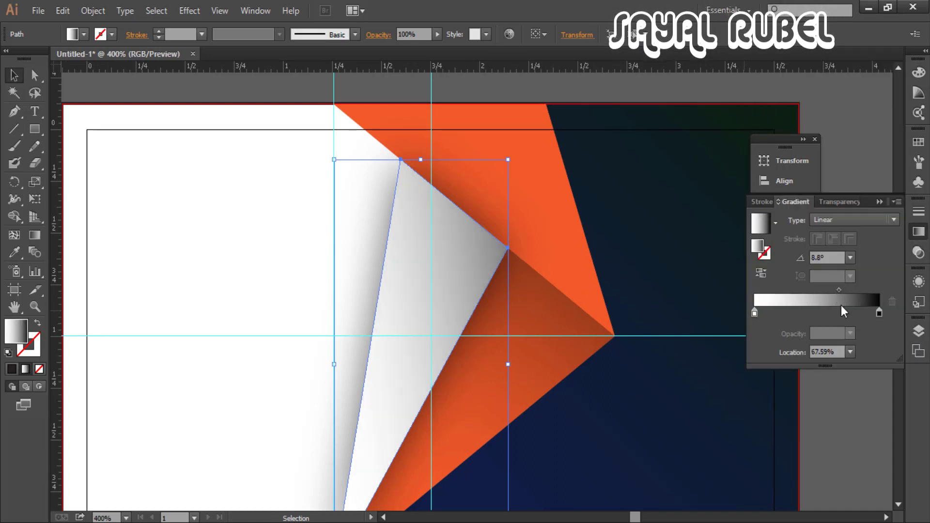
left_click(731, 402)
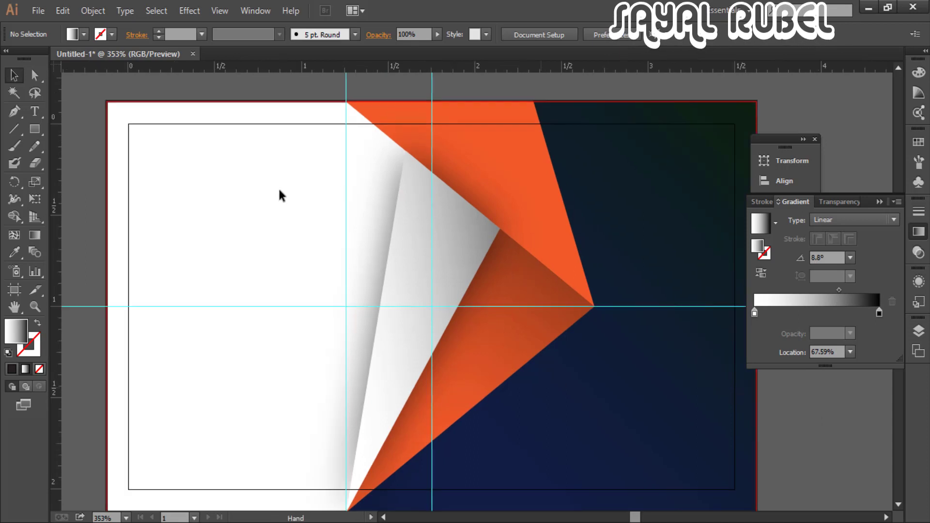
left_click(34, 129)
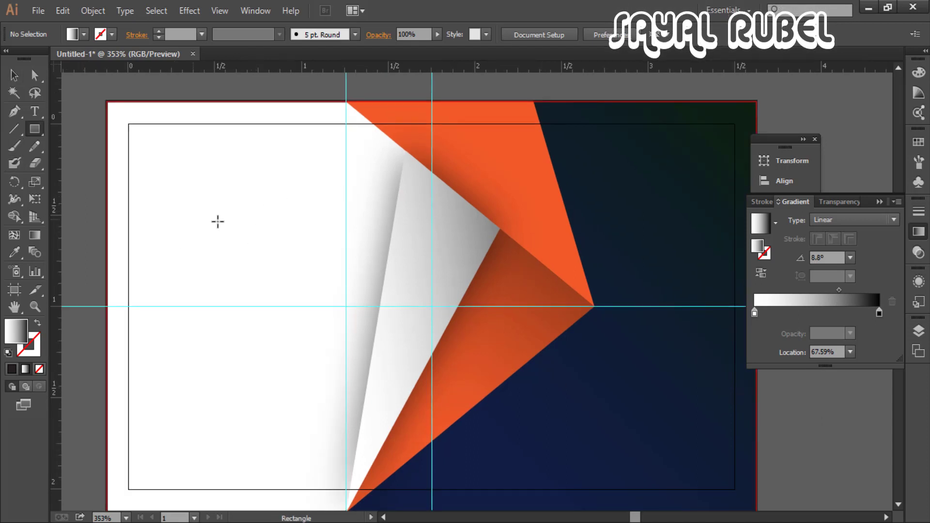
mouse_move(220, 224)
left_mouse_down()
mouse_move(270, 320)
mouse_move(242, 290)
mouse_move(225, 293)
mouse_move(245, 300)
left_mouse_up()
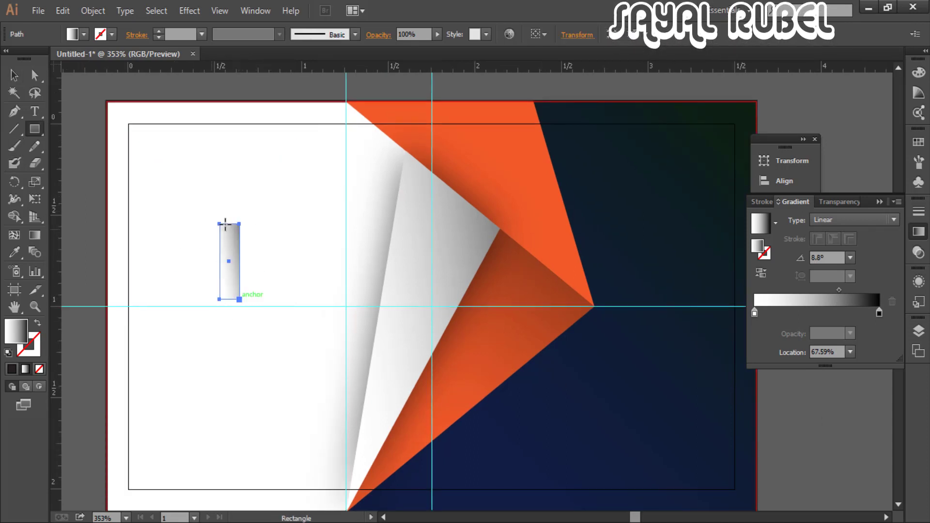
key("ctrl+z")
key("b")
Draw a roughly square rectangle in the upper part of the card's white area and fill it with the orange swatch
key("m")
mouse_move(214, 194)
left_mouse_down()
mouse_move(291, 264)
mouse_move(233, 235)
mouse_move(261, 257)
mouse_move(272, 286)
mouse_move(285, 286)
left_mouse_up()
key("alt+space")
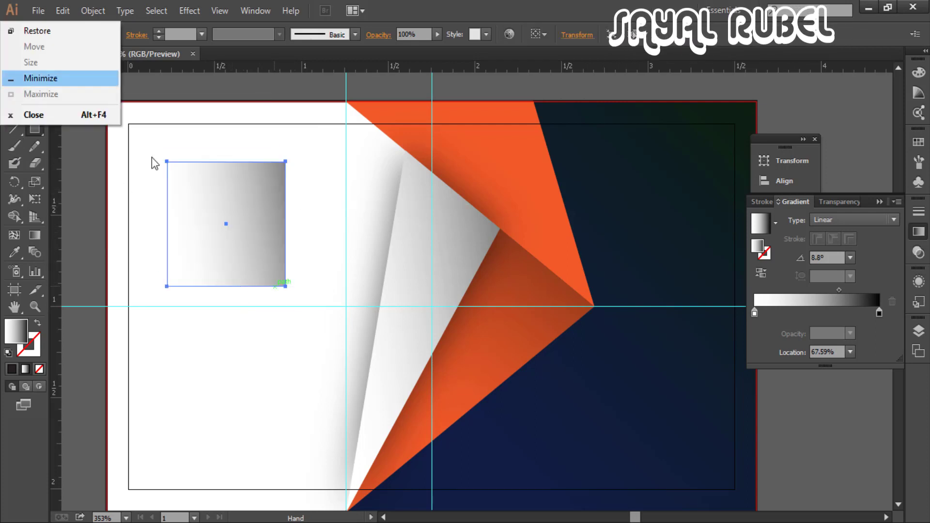
left_click(919, 144)
left_click(873, 174)
left_click(863, 173)
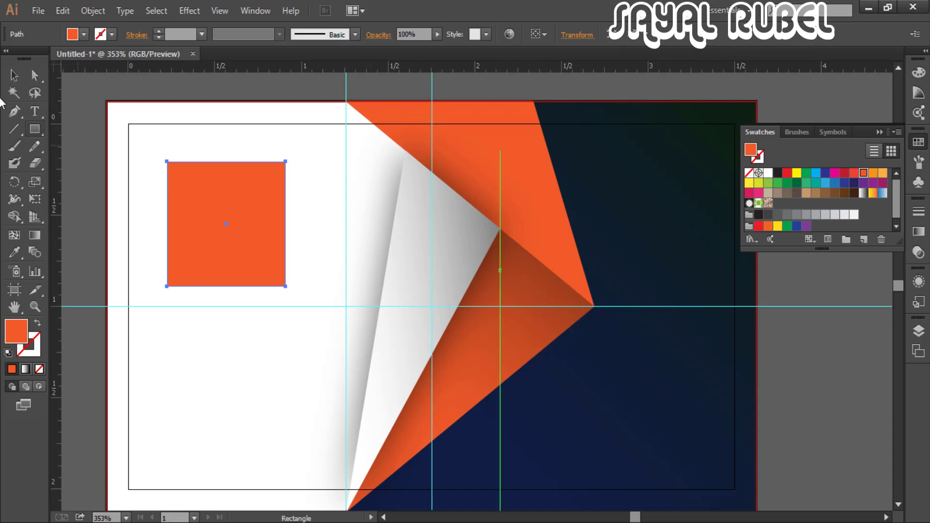
Swap the square's orange fill to its stroke, leaving no fill, and set the stroke weight to 4 pt
left_click(13, 76)
left_click(335, 261)
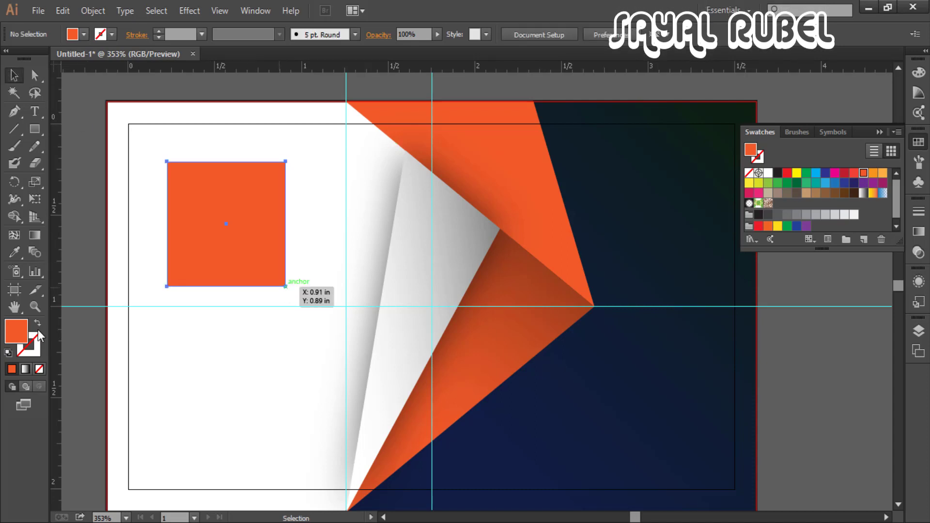
left_click(284, 285)
key("shift+x")
left_click(158, 31)
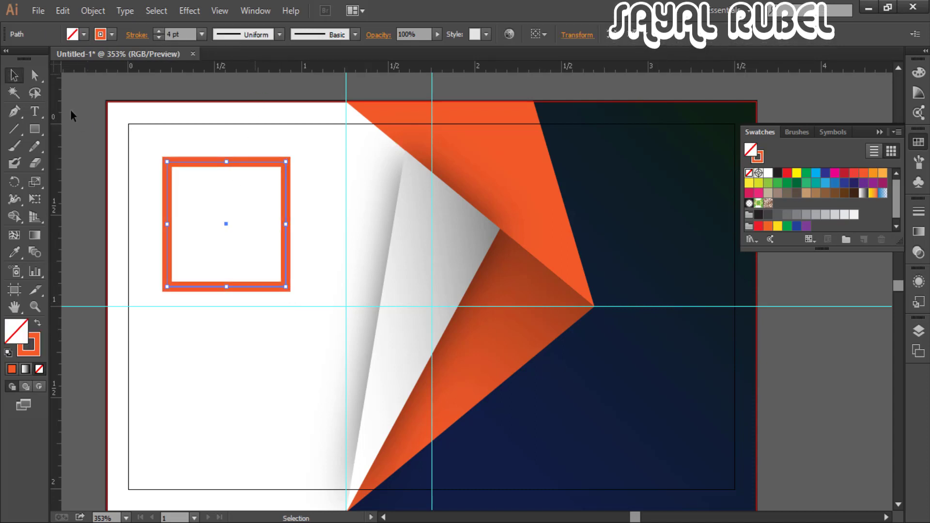
Round the square's corners to 0.14 in and rotate it about its centre into a diamond
key("a")
left_click_drag(277, 170, 299, 196)
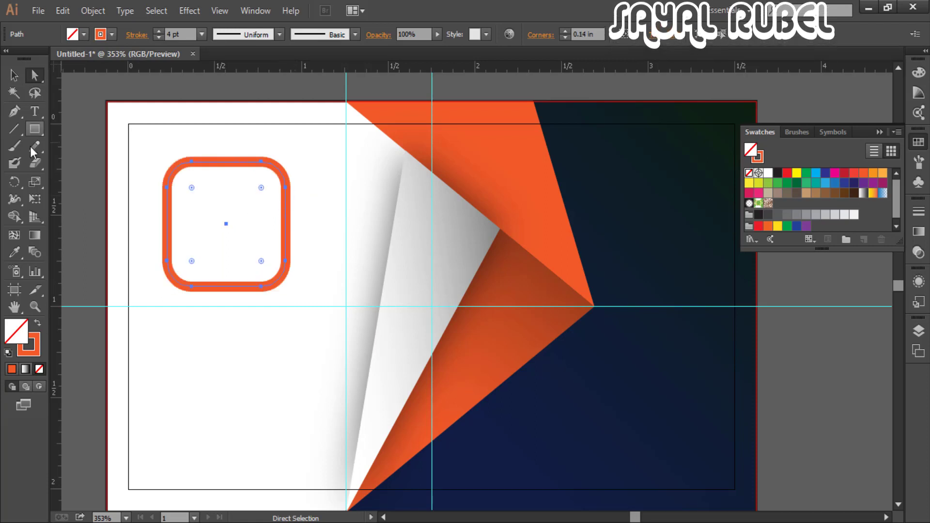
left_click(15, 185)
left_click_drag(298, 219, 296, 310)
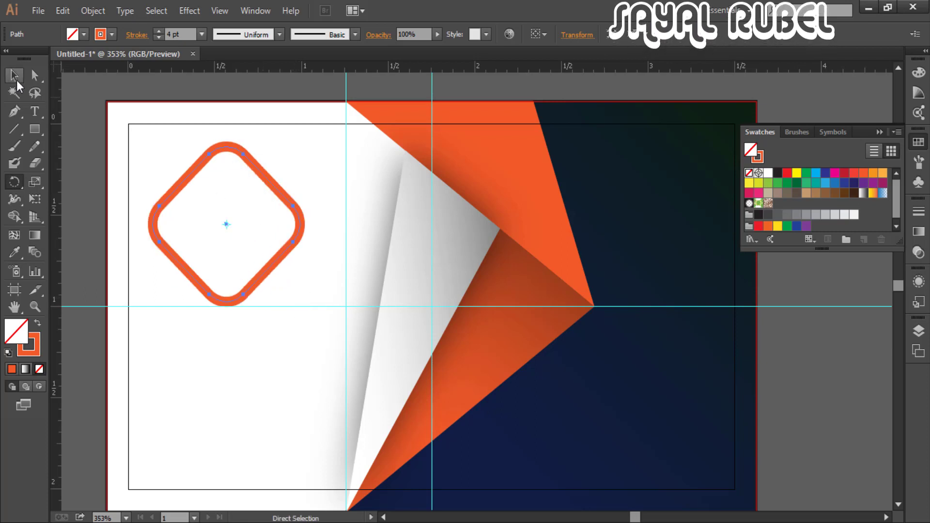
Scale the rounded orange diamond down slightly about its centre
left_click(16, 80)
left_click(313, 170)
left_click_drag(354, 308, 401, 345)
left_click(343, 278)
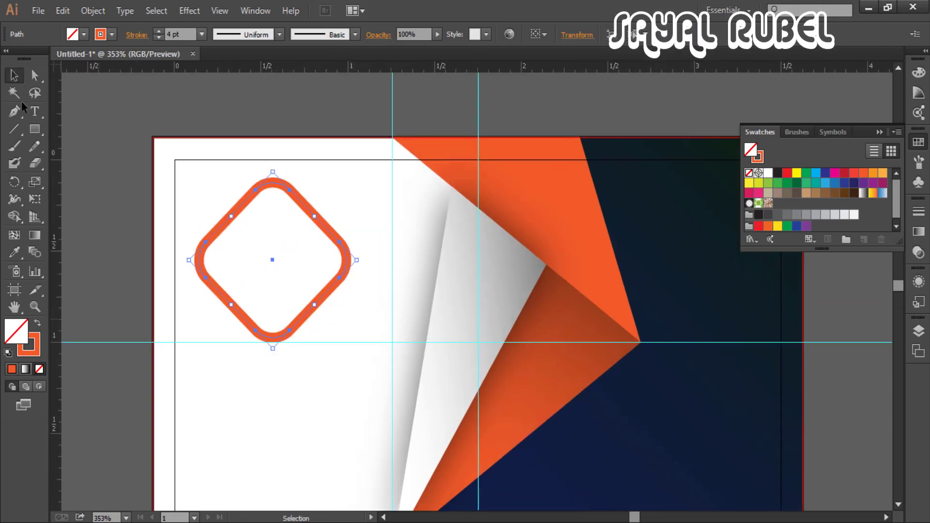
mouse_move(274, 349)
left_mouse_down()
mouse_move(272, 320)
mouse_move(276, 354)
left_mouse_up()
left_click(356, 307)
Paste a copy of the diamond in front and shrink it about its centre to roughly half size
key("a")
left_click(318, 295)
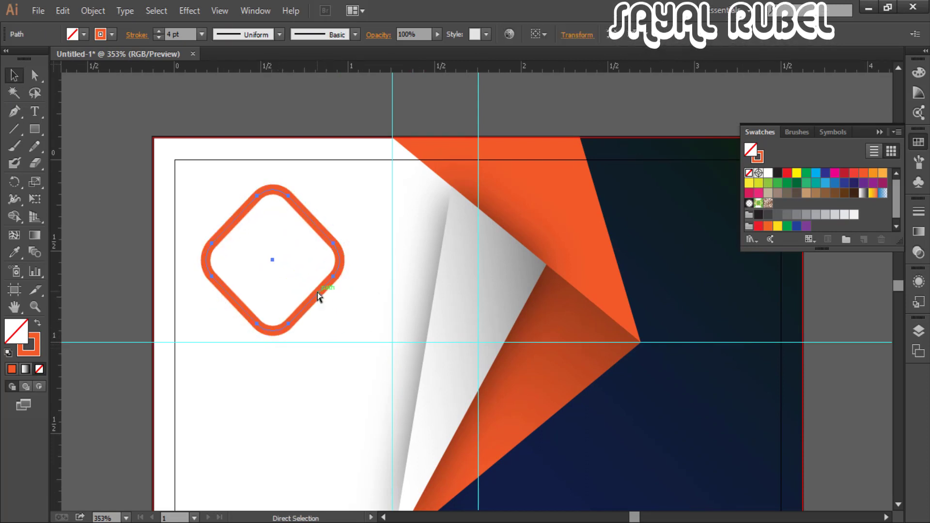
key("ctrl+c")
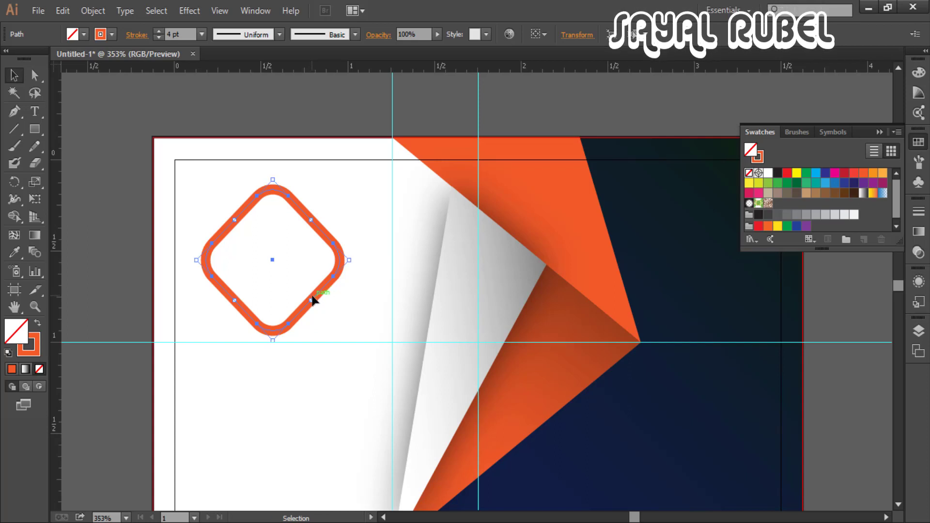
key("ctrl+f")
key("v")
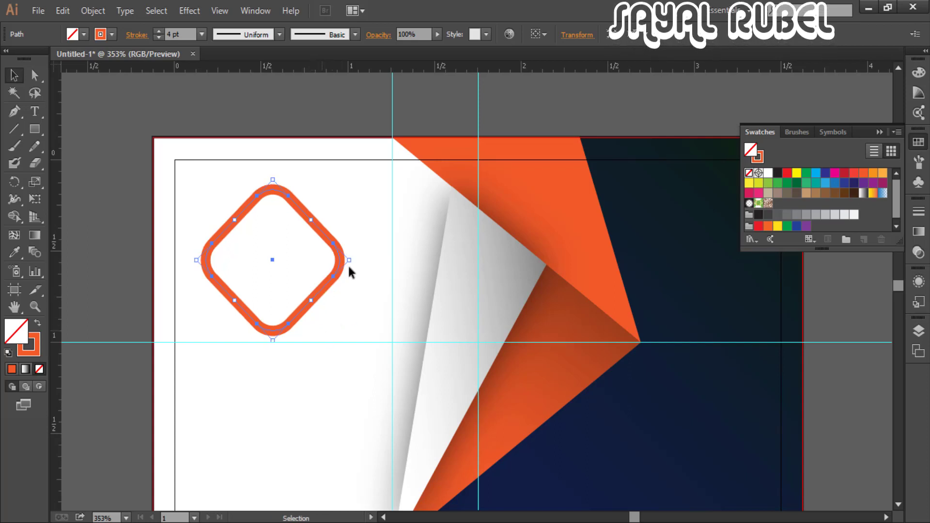
left_click_drag(310, 258, 297, 286)
left_click(320, 272)
key("ctrl+z")
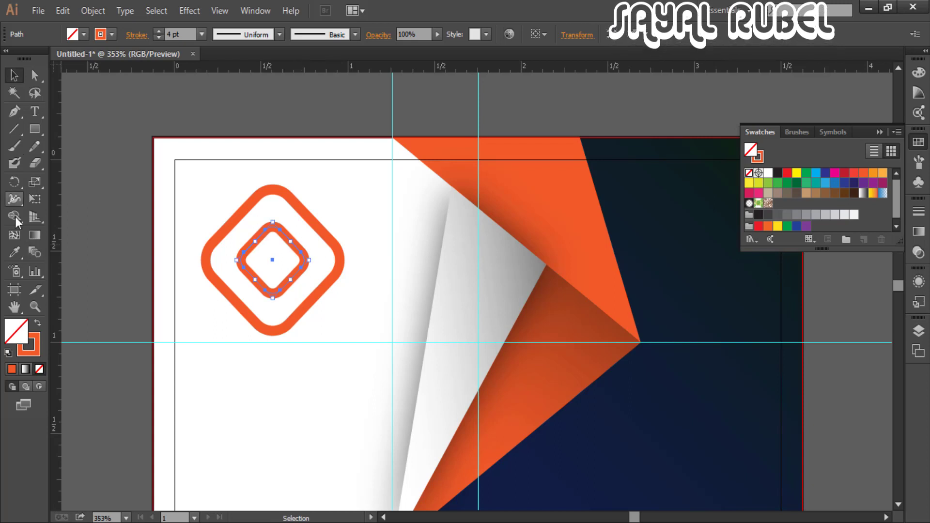
left_click(35, 289)
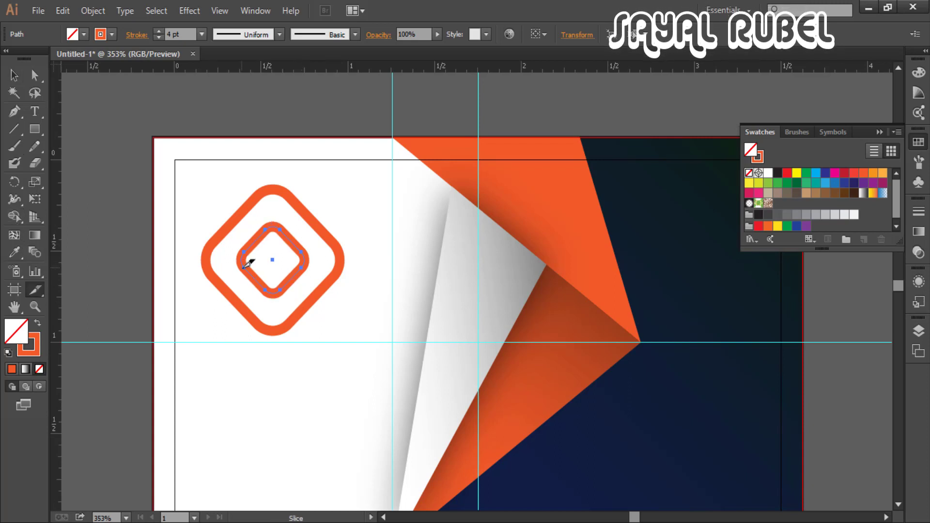
left_click_drag(295, 270, 247, 254)
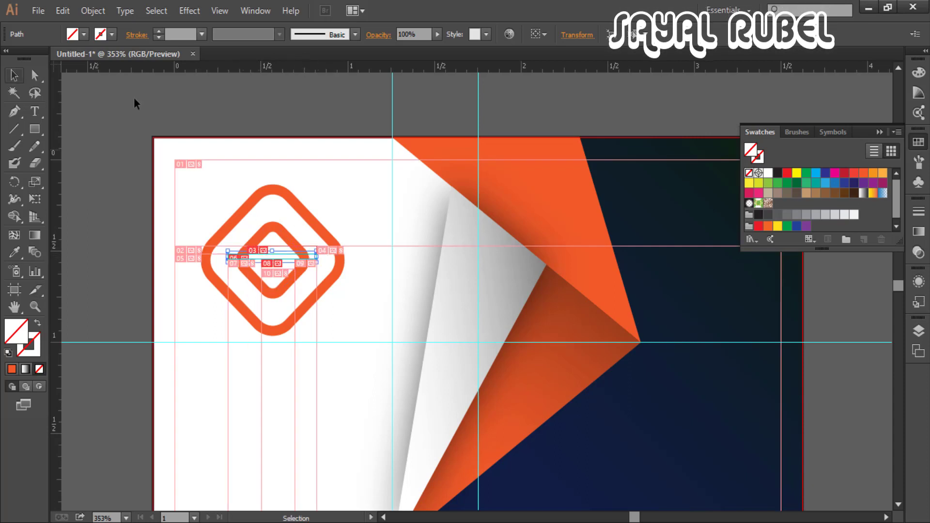
key("v")
key("ctrl+z")
key("ctrl+z")
key("ctrl+z")
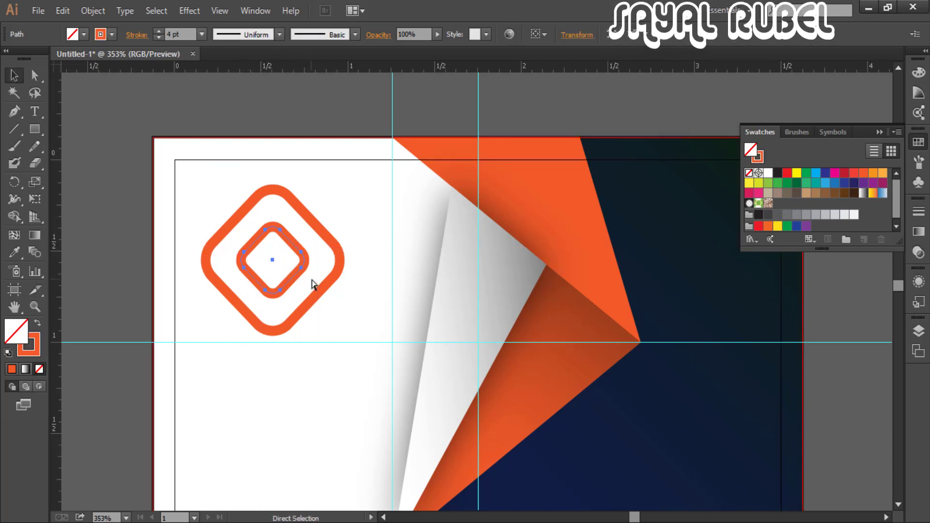
Draw a horizontal line segment across the middle of the inner diamond, spanning its full width
left_click(91, 224)
left_click(18, 131)
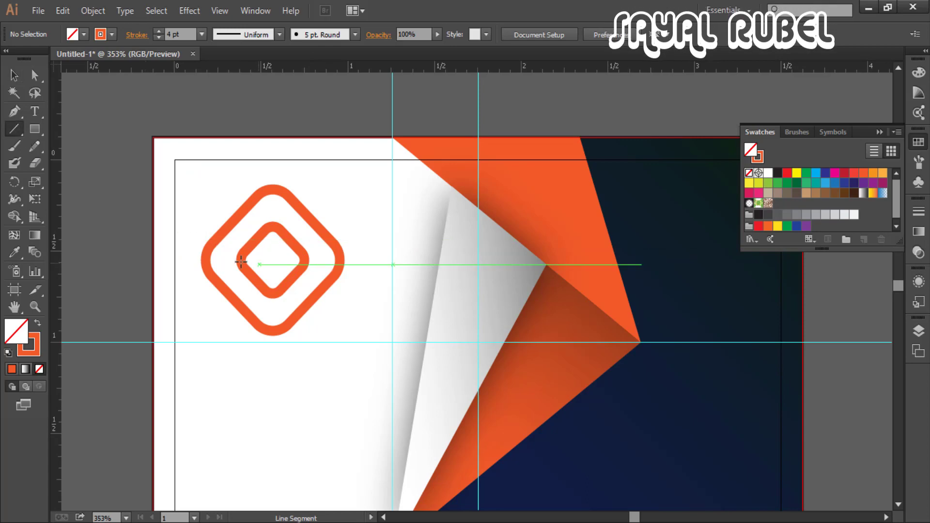
left_click_drag(240, 260, 316, 260)
left_click(14, 75)
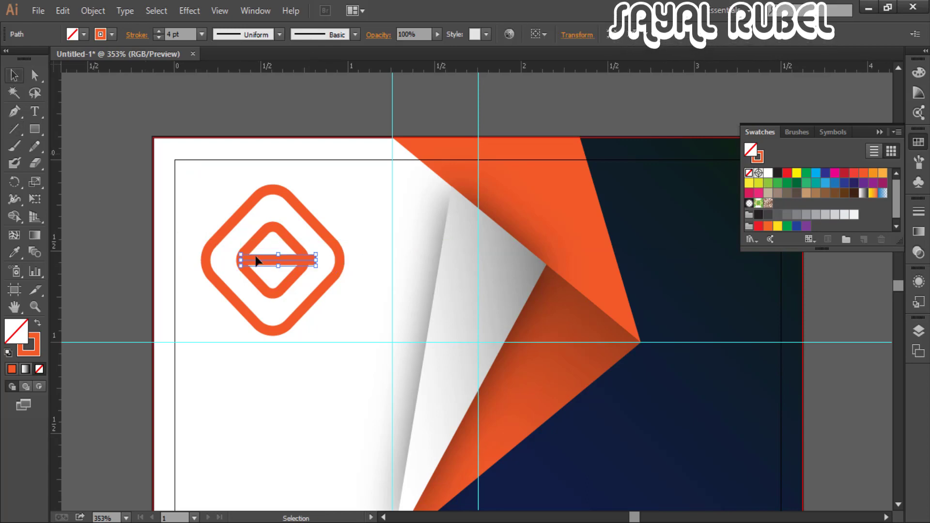
Remove the inner diamond's lower half and the crossing line with Shape Builder, leaving an upward chevron
left_click(254, 274, "shift")
left_click(14, 218)
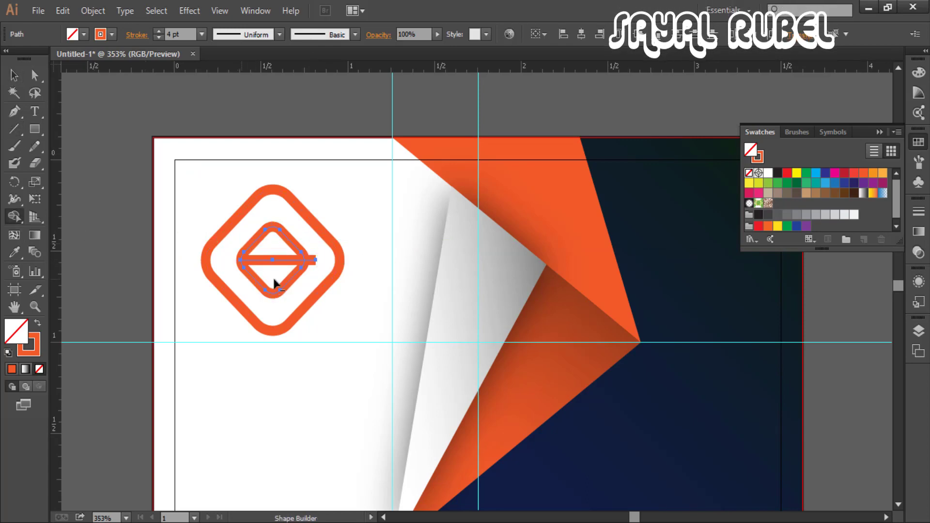
left_click(278, 277, "alt")
left_click(272, 262, "alt")
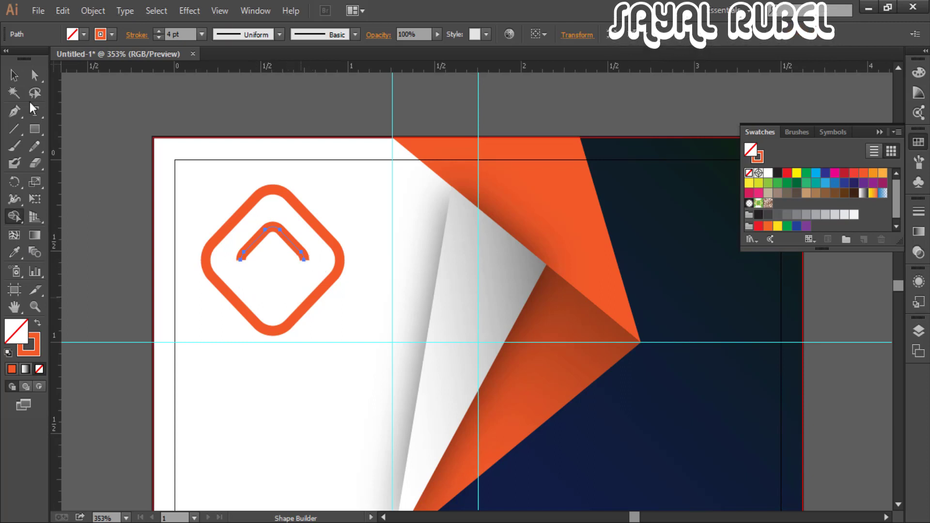
Delete the curved end anchor points on both sides of the chevron so its arms end straight
left_click(14, 75)
left_click(207, 107)
left_click(306, 257)
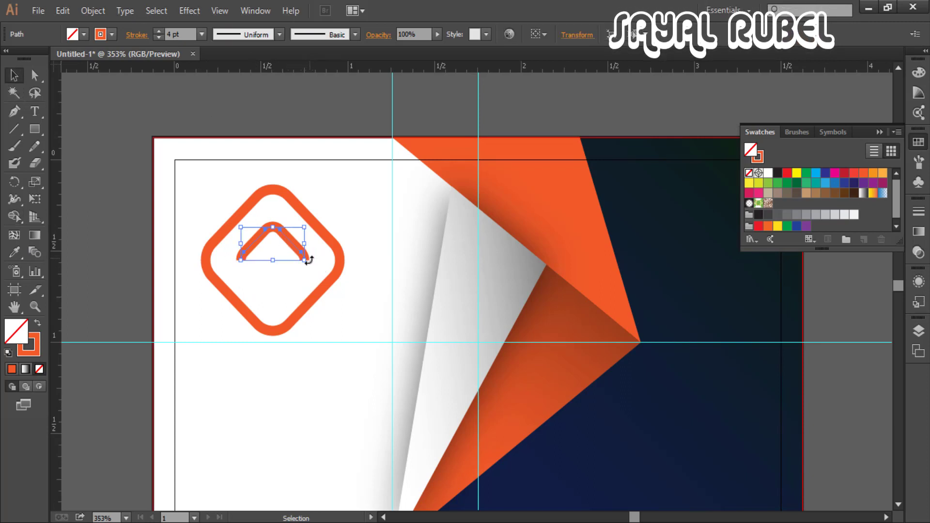
key("p")
left_click(304, 259)
left_click(241, 259)
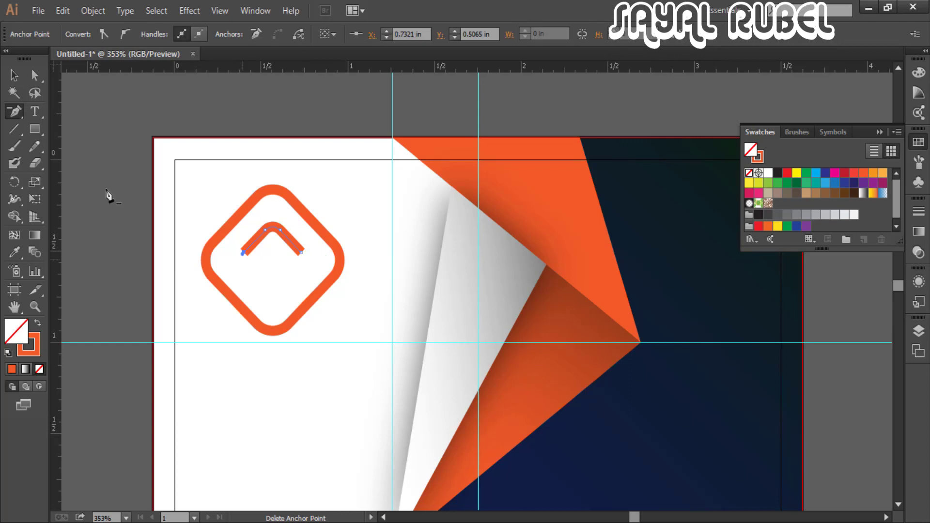
Examine the anchor points and handles at both ends of the chevron up close
left_click(17, 79)
left_click(35, 76)
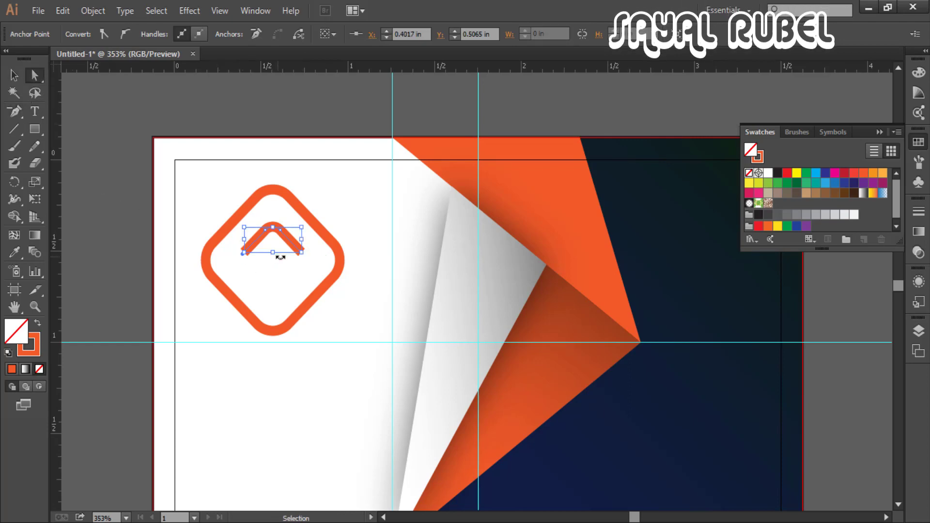
key("ctrl+equal")
key("ctrl+equal")
left_click_drag(76, 242, 153, 280)
key("ctrl+equal")
left_click_drag(303, 321, 608, 386)
key("ctrl+equal")
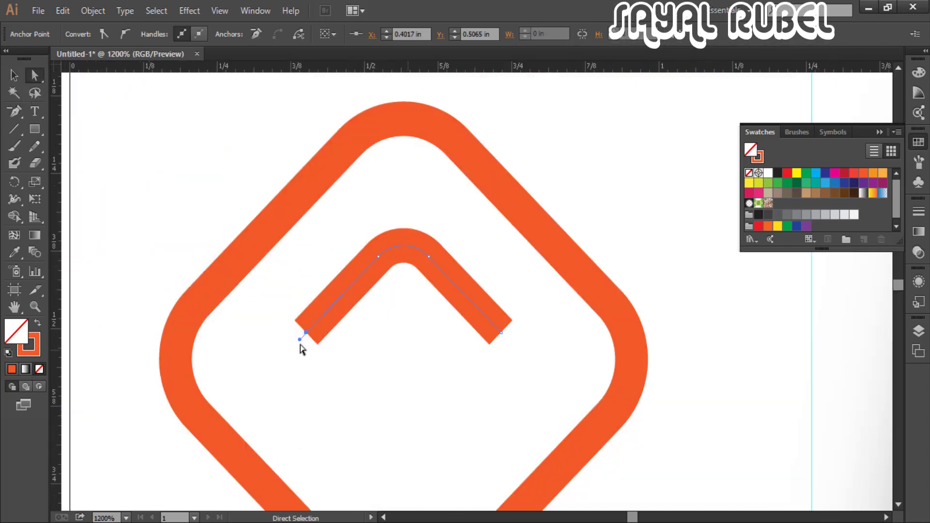
left_click(501, 332)
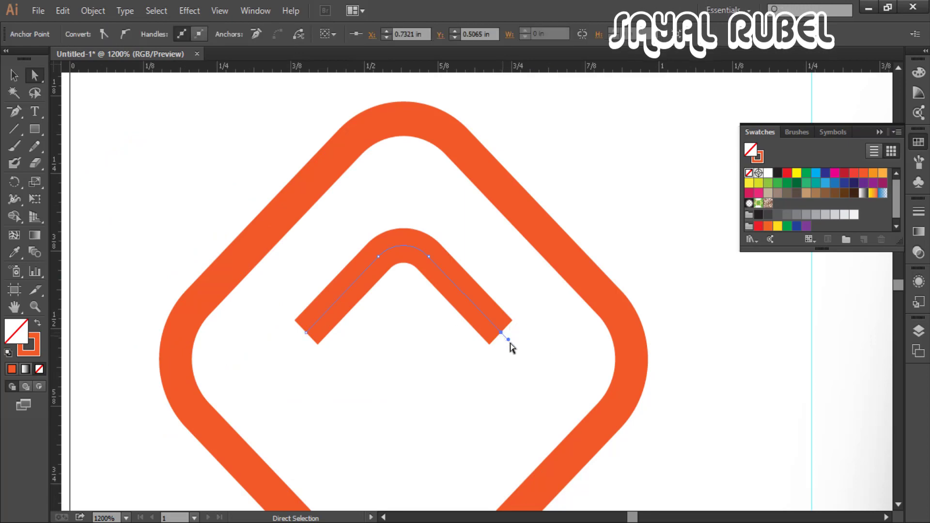
left_click(203, 233)
key("ctrl+minus")
key("ctrl+minus")
key("ctrl+minus")
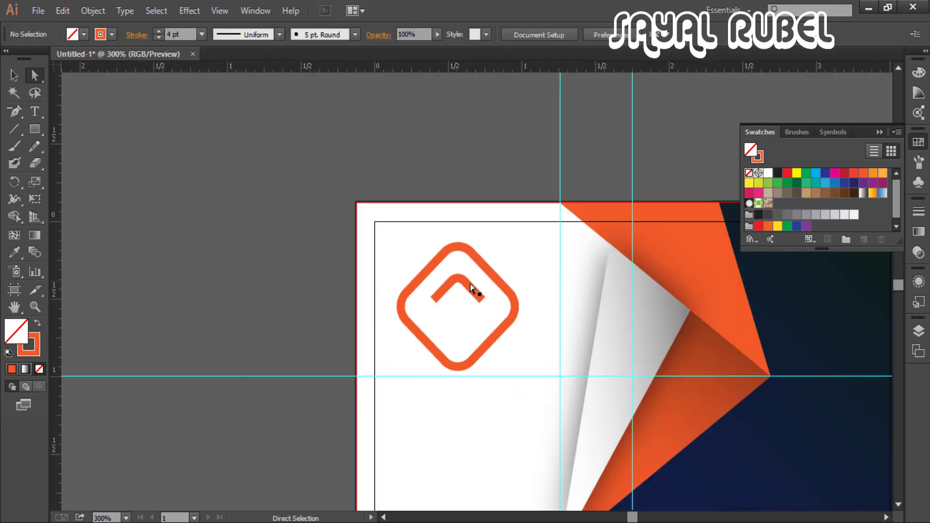
left_click_drag(469, 285, 479, 321)
left_click(15, 76)
left_click(526, 306)
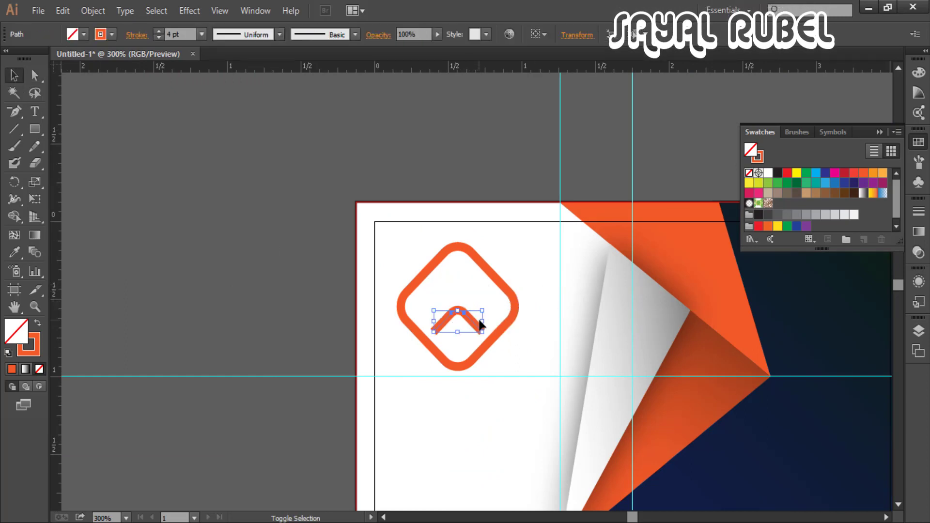
key("ctrl+z")
Move the chevron down slightly towards the centre of the outer diamond
left_click(479, 298, "shift")
left_click_drag(472, 287, 474, 304)
left_click(317, 239)
key("ctrl+minus")
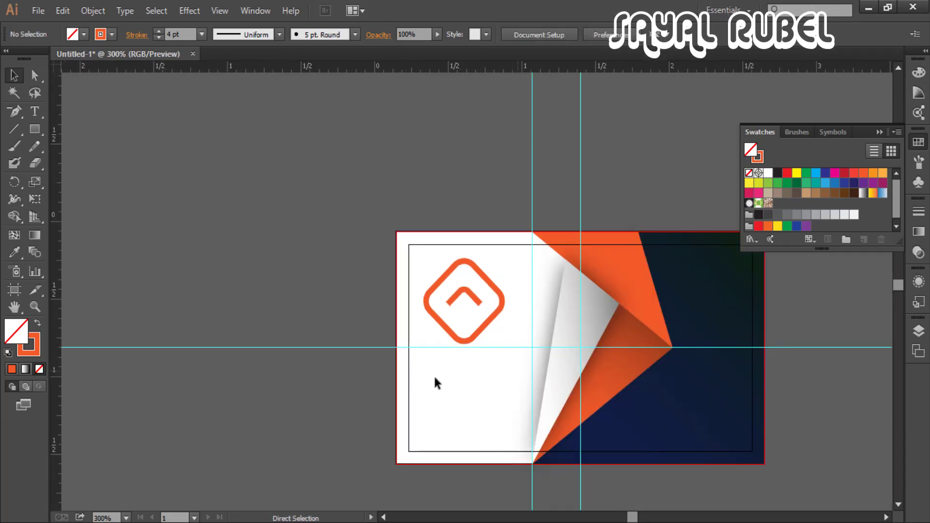
key("ctrl+plus")
key("ctrl+plus")
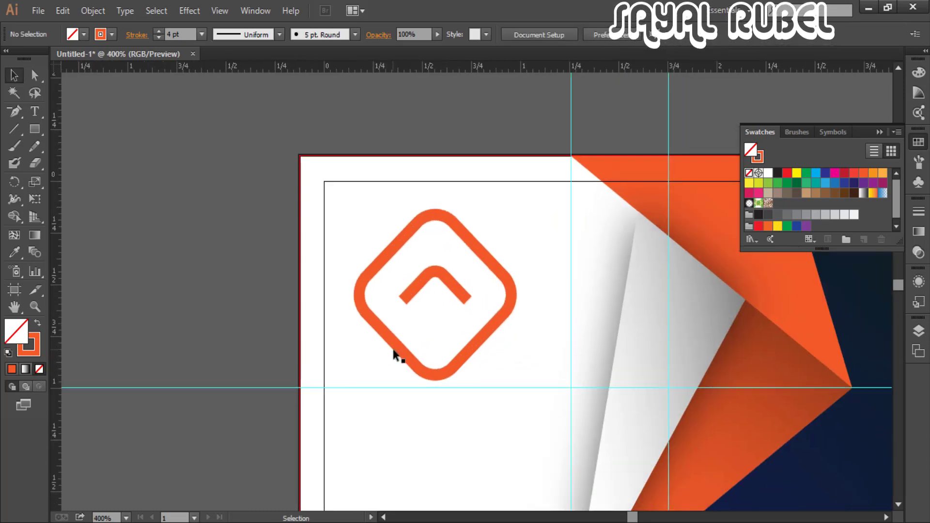
Add the text "DESIGN" just below the diamond logo
key("t")
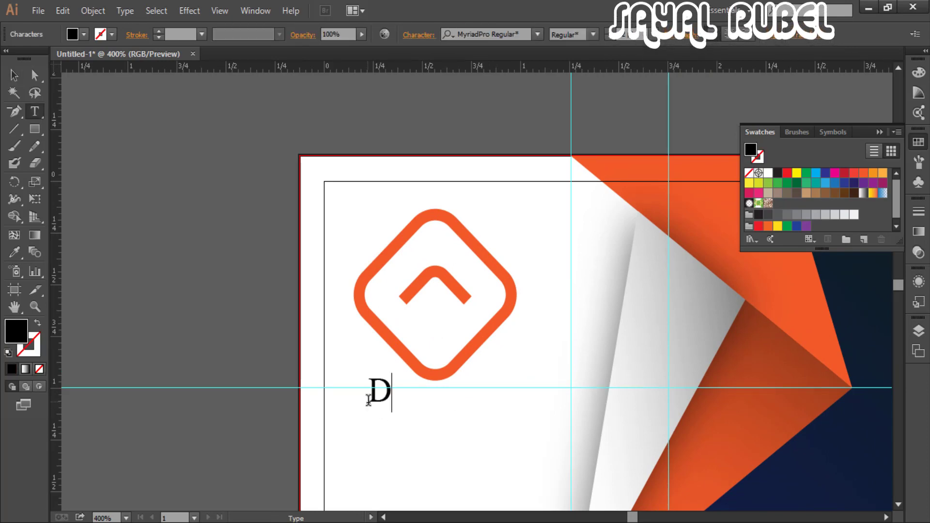
type("ESIGN")
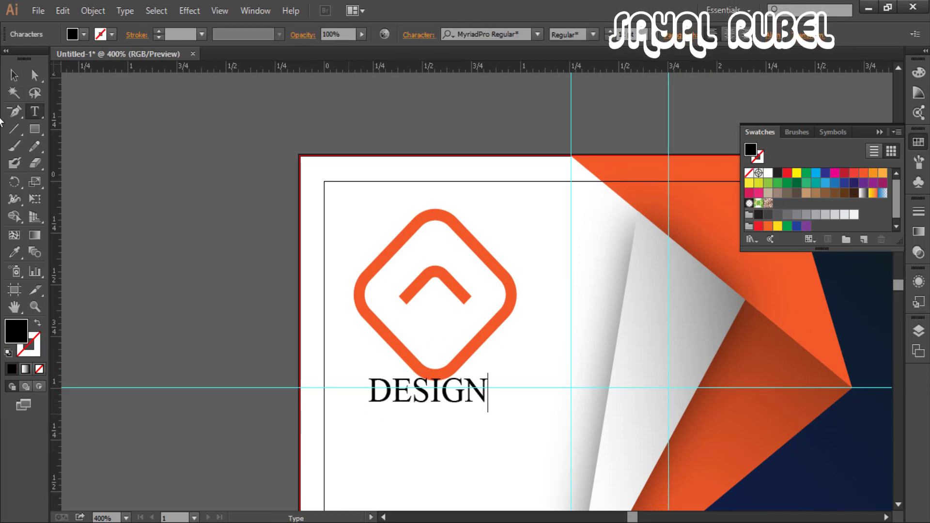
left_click(14, 75)
left_click_drag(466, 396, 466, 411)
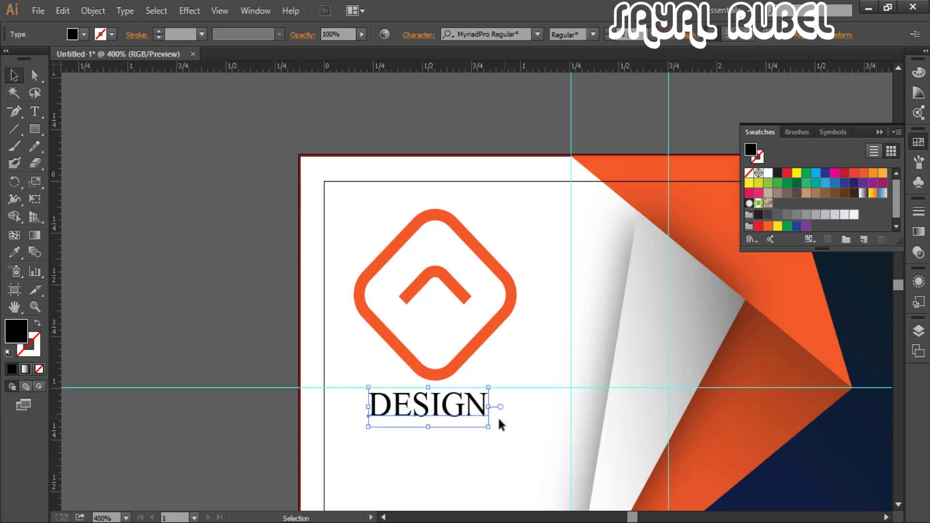
left_click(478, 448)
Add the text "TAG LINE HERE" and place it directly beneath the DESIGN text
key("t")
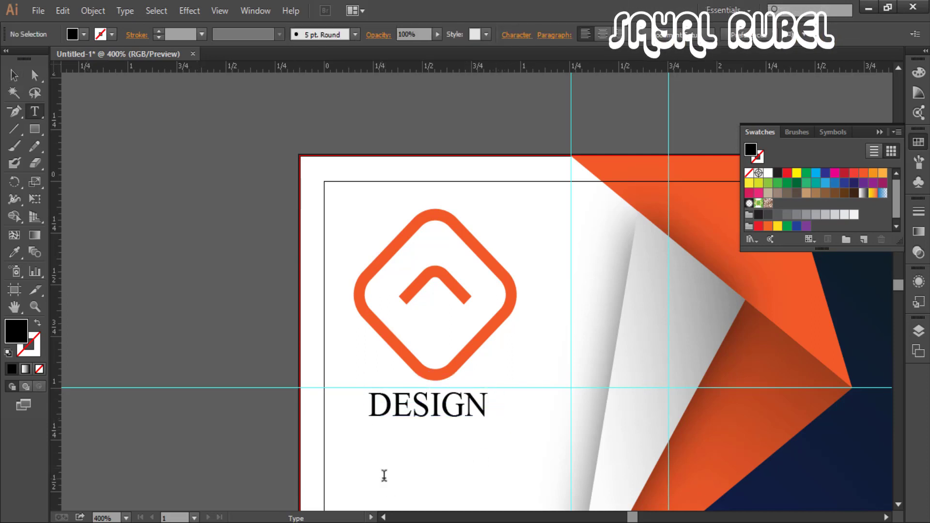
left_click(384, 476)
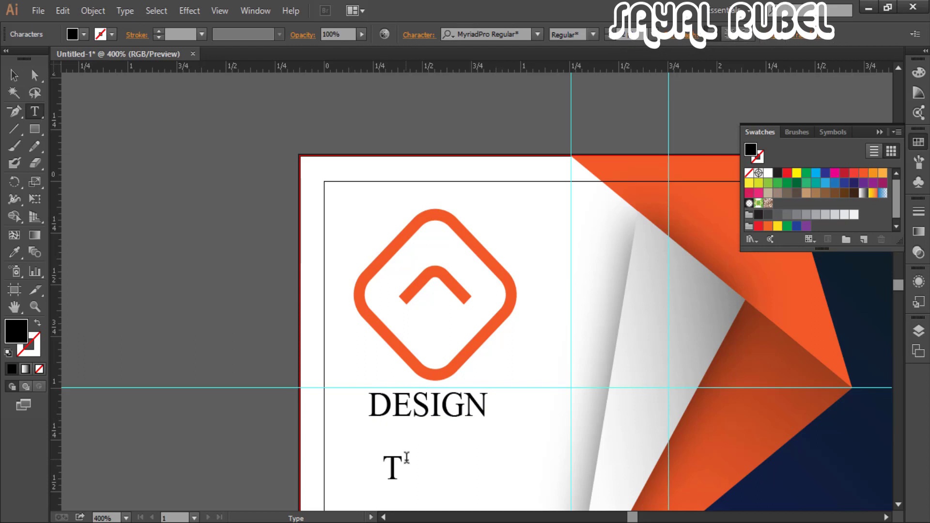
type("TAG LINE ")
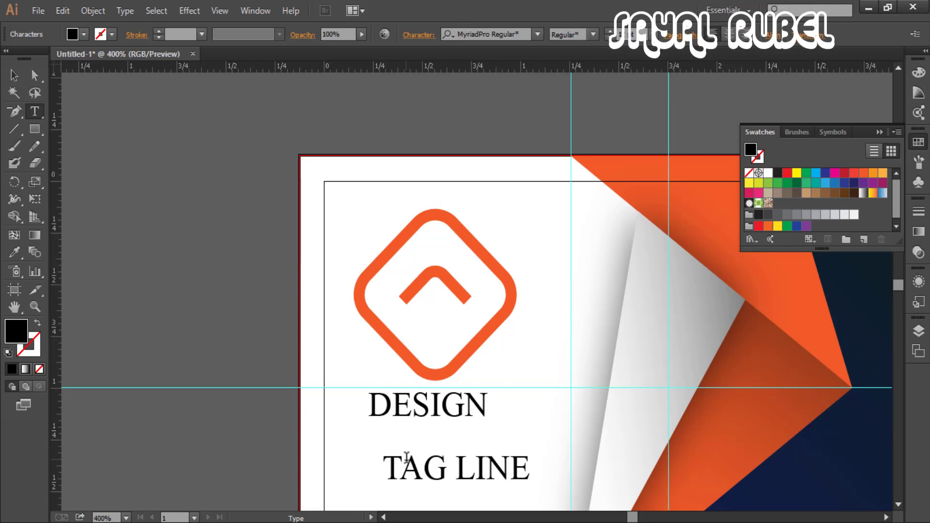
type("HERE")
key("Escape")
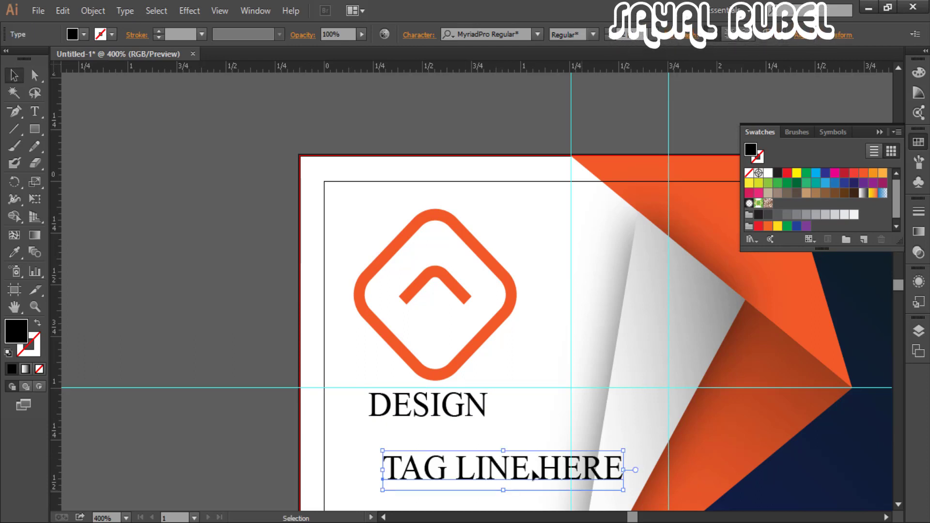
left_click_drag(529, 467, 467, 449)
Change the DESIGN text's font to Nexa Bold and increase its font size
left_click(427, 405)
left_click(516, 35)
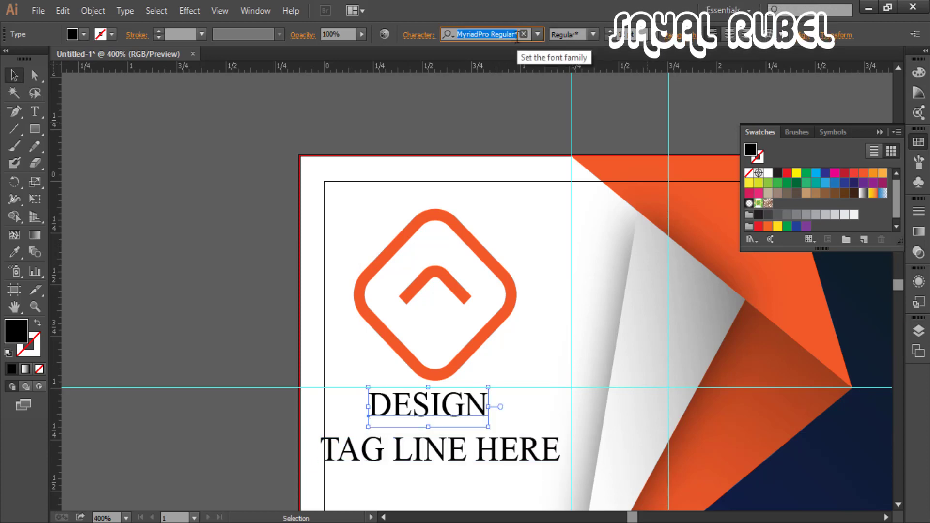
type("NEXA")
left_click(524, 79)
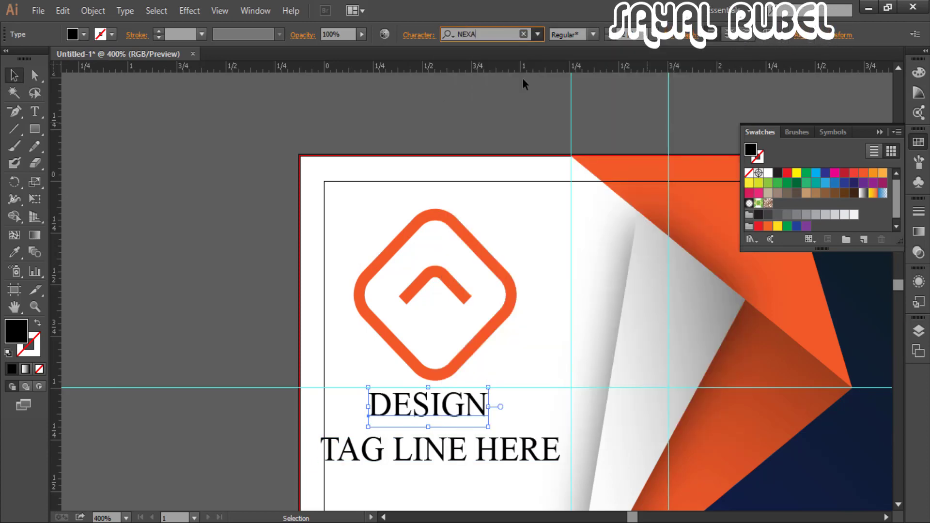
scroll(639, 36, "up", 5)
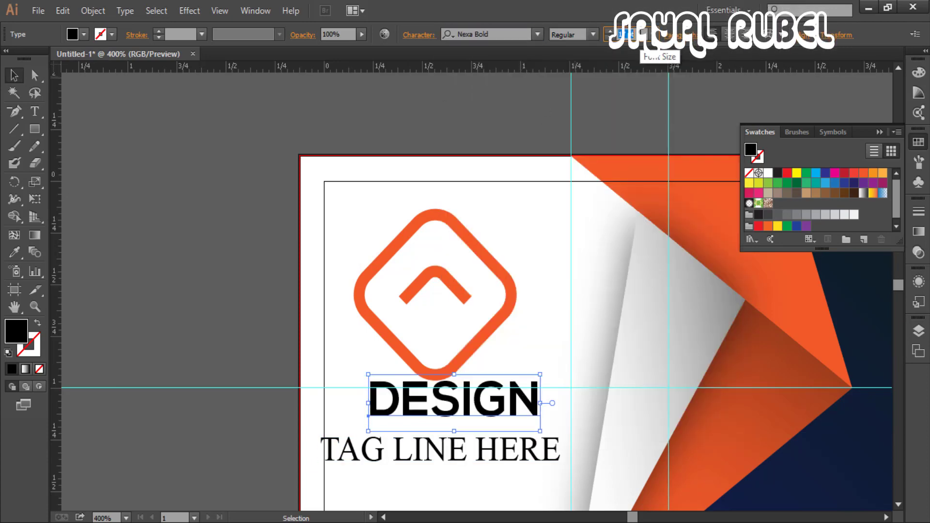
left_click(537, 346)
Reposition the DESIGN text centrally below the diamond and nudge the tag line down slightly
left_click_drag(528, 392, 511, 352)
left_click(536, 324)
left_click(450, 396)
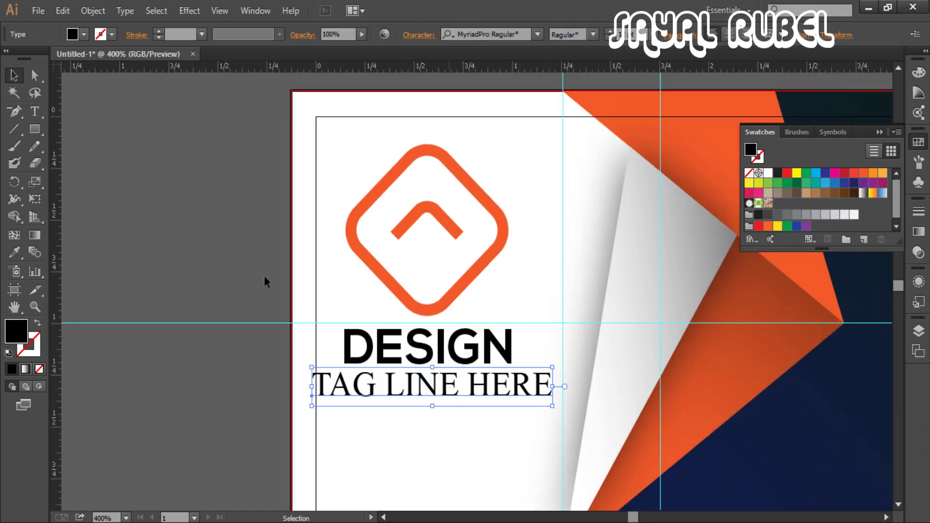
key("Down")
left_click(472, 421)
Change the tag line's font to Lato Regular and reduce its font size
left_click(451, 390)
left_click(525, 31)
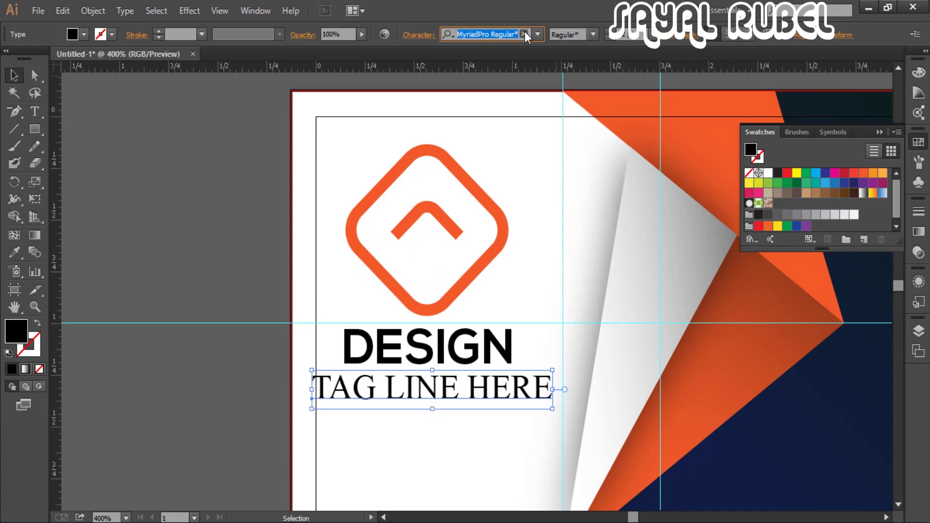
type("LATO")
left_click(523, 75)
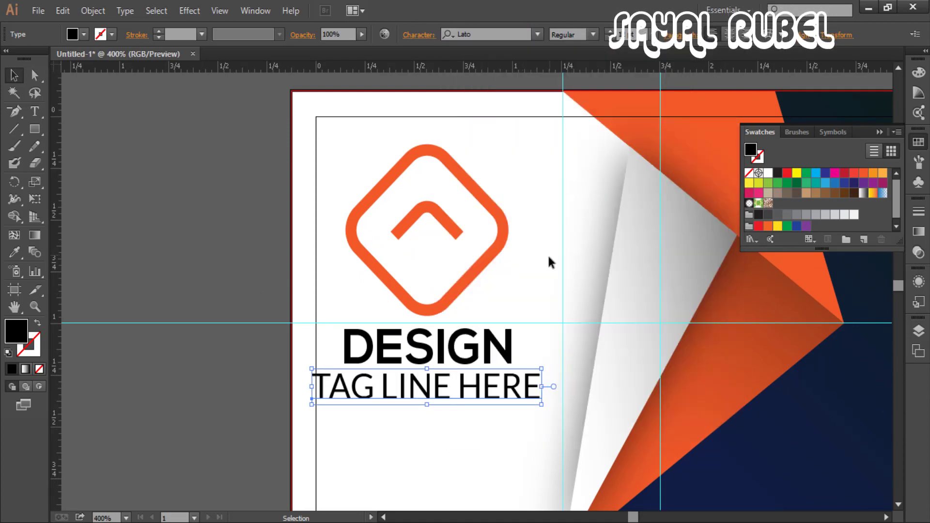
left_click(593, 85)
left_click(611, 38)
left_click(611, 38)
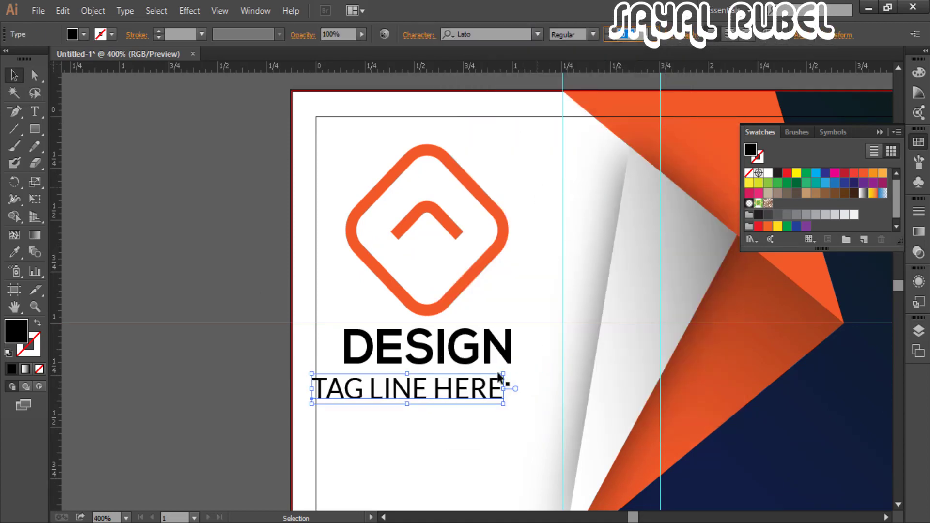
Shift the tag line beneath the DESIGN text and align the two texts on their horizontal centres
left_click_drag(503, 377, 509, 381)
left_click(499, 349, "shift")
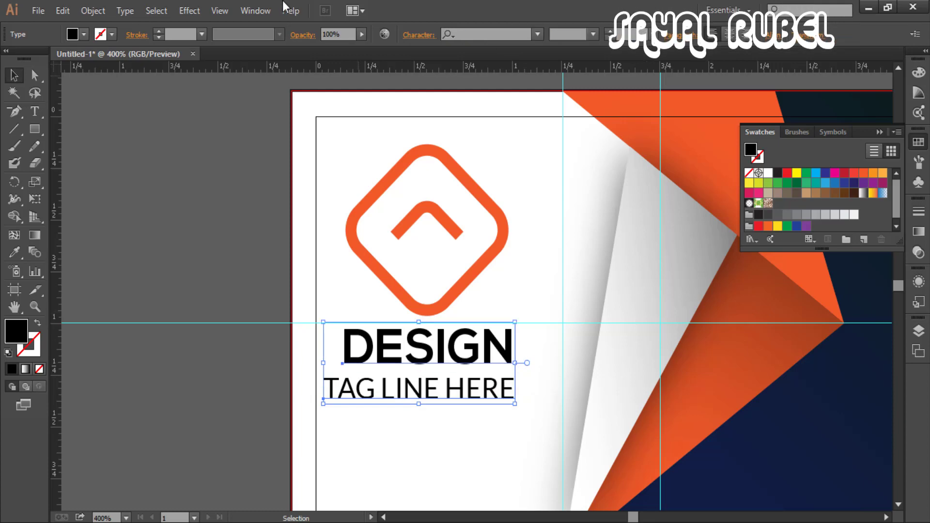
left_click(255, 11)
left_click(312, 153)
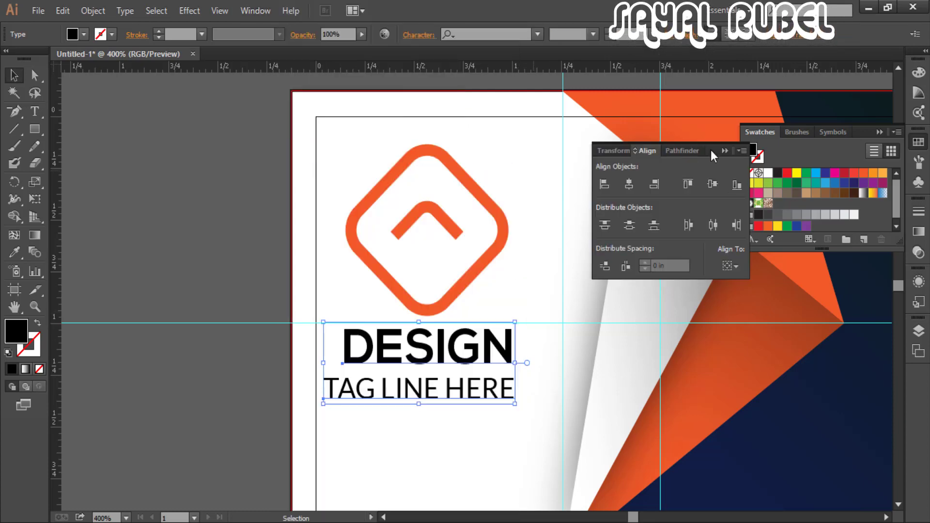
left_click_drag(679, 148, 260, 196)
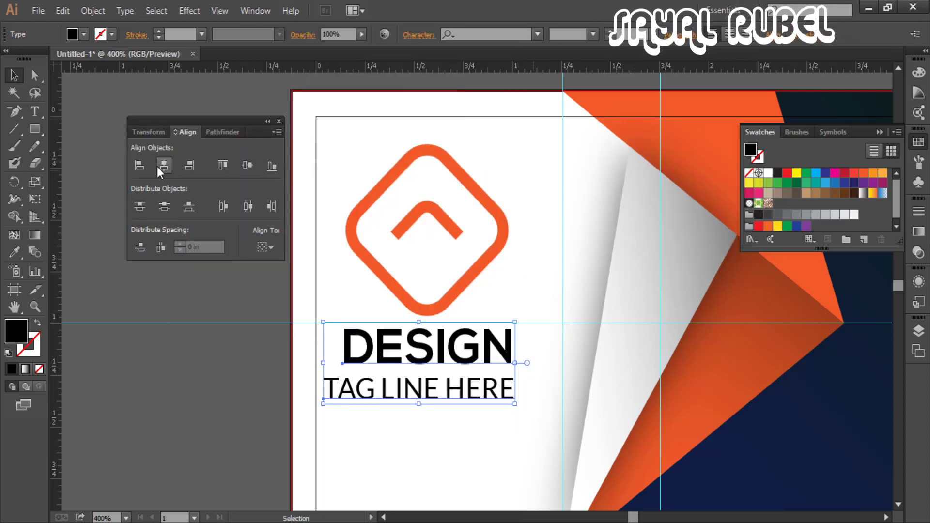
left_click(162, 166)
key("ctrl+shift+a")
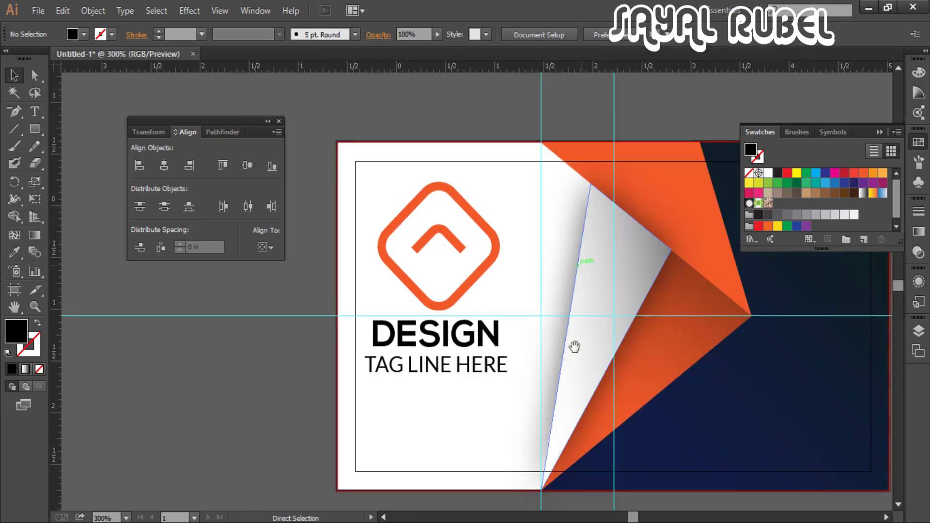
left_click_drag(575, 347, 350, 352)
key("ctrl+minus")
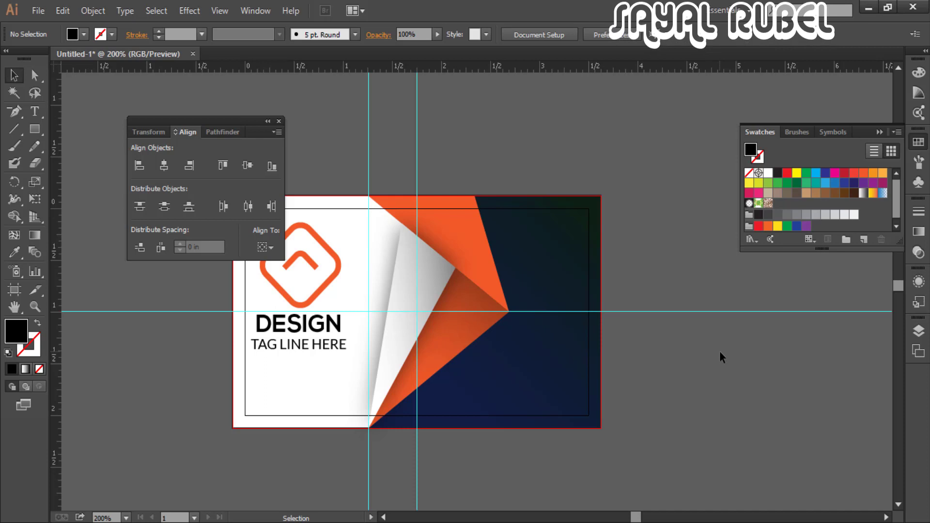
Remove the stroke from the dark gradient panel of the business card
key("a")
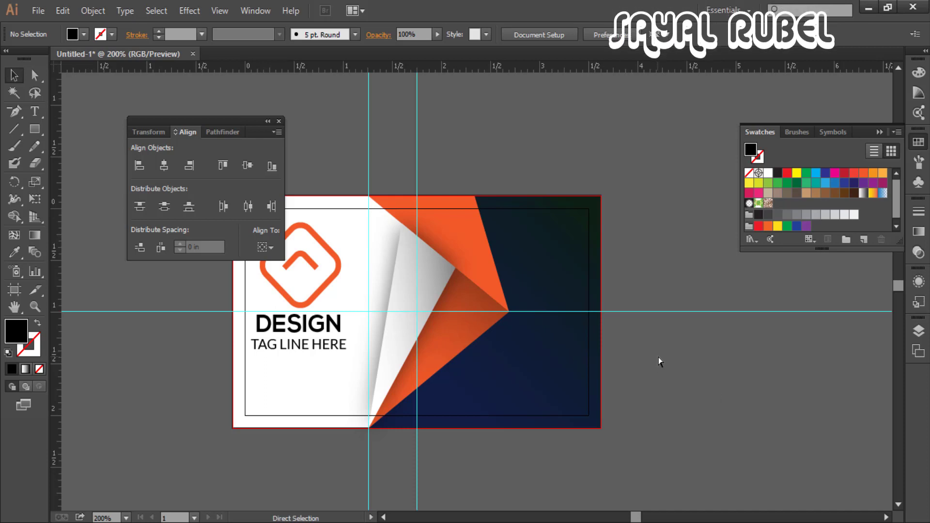
key("ctrl+minus")
key("ctrl+plus")
left_click(599, 337)
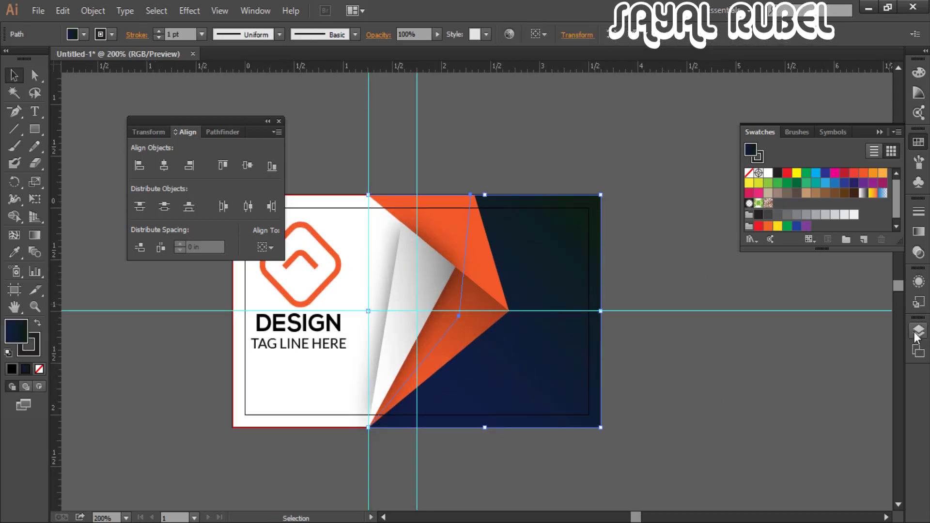
left_click(34, 353)
left_click(39, 369)
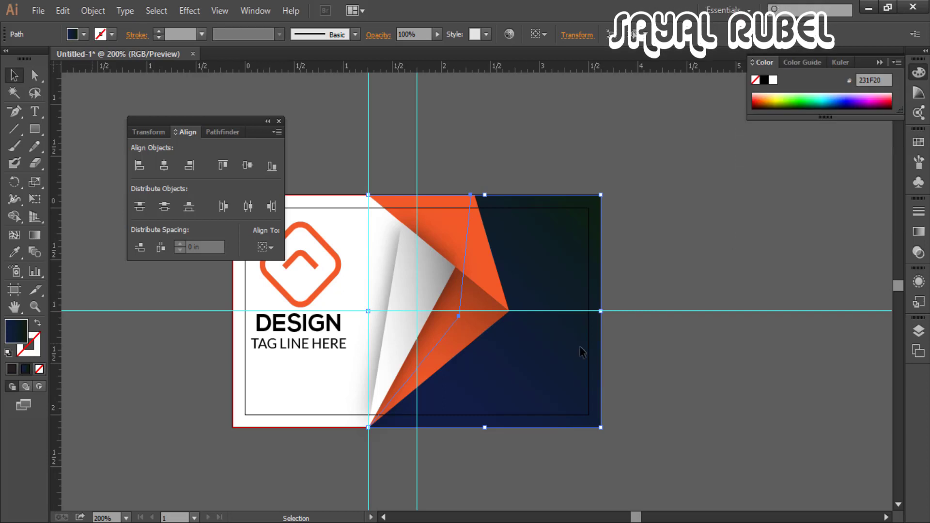
Recolour the far end of the dark panel's linear gradient to teal, R 13, G 85, B 94 (0D555E)
left_click(919, 232)
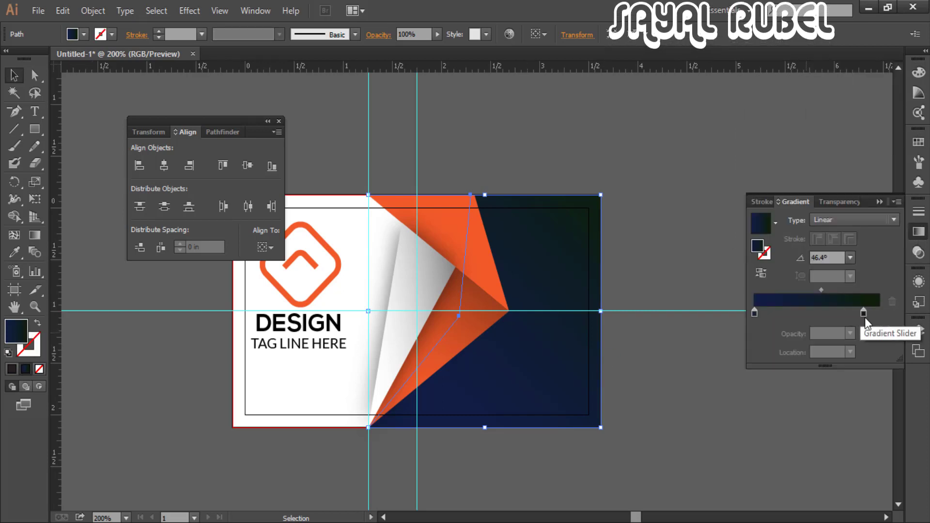
double_click(864, 312)
left_click(784, 393)
left_click(789, 416)
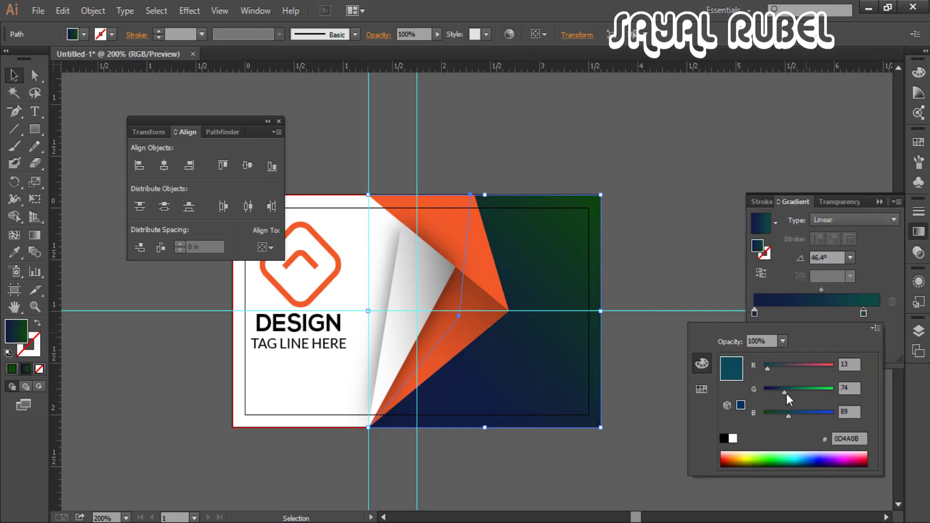
left_click(766, 393)
left_click(780, 393)
left_click_drag(781, 393, 787, 393)
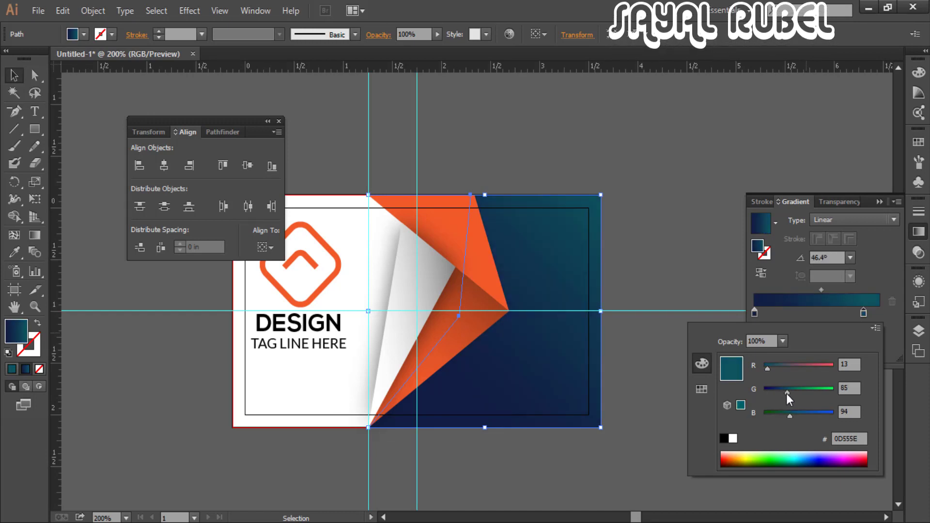
left_click(658, 272)
Add a second artboard beside the first card
left_click_drag(640, 273, 652, 320)
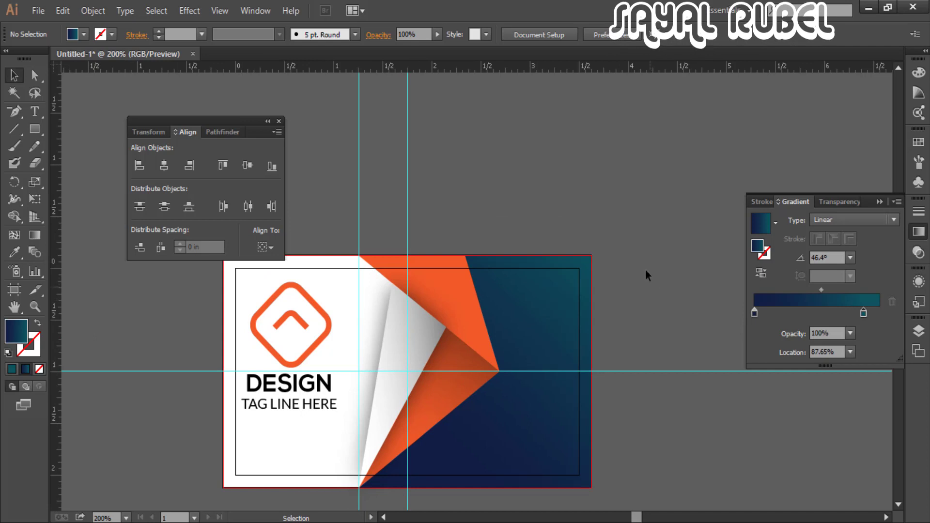
key("ctrl+minus")
left_click(919, 351)
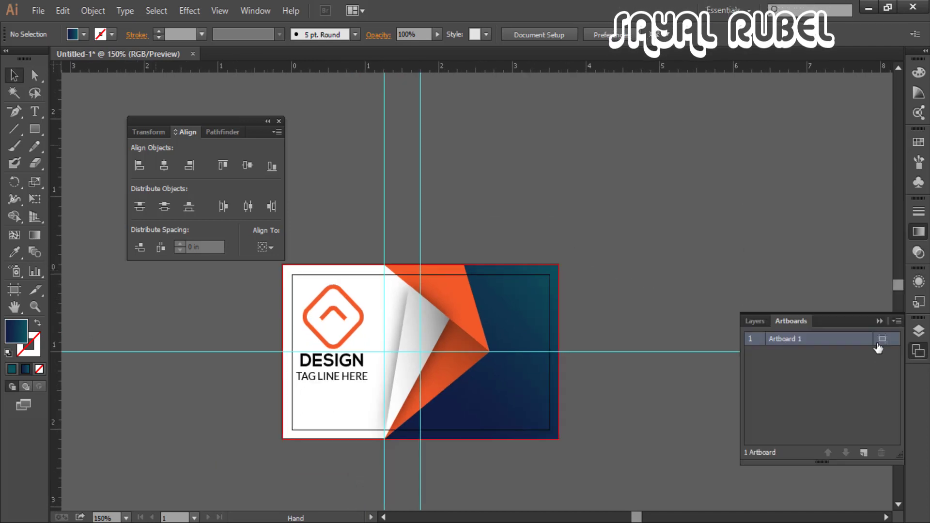
left_click(864, 452)
scroll(405, 298, "right", 2)
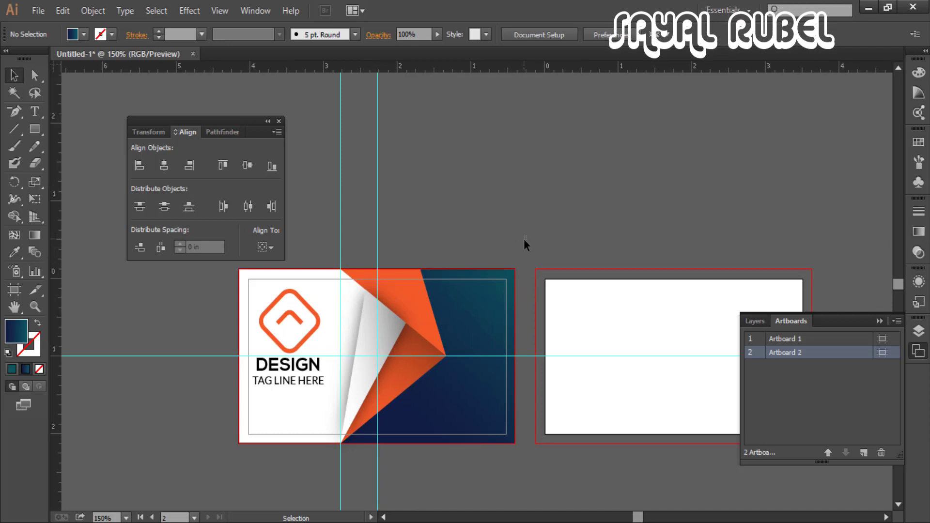
Duplicate the whole card design onto the second artboard
left_click(315, 394)
left_click_drag(307, 446, 606, 441)
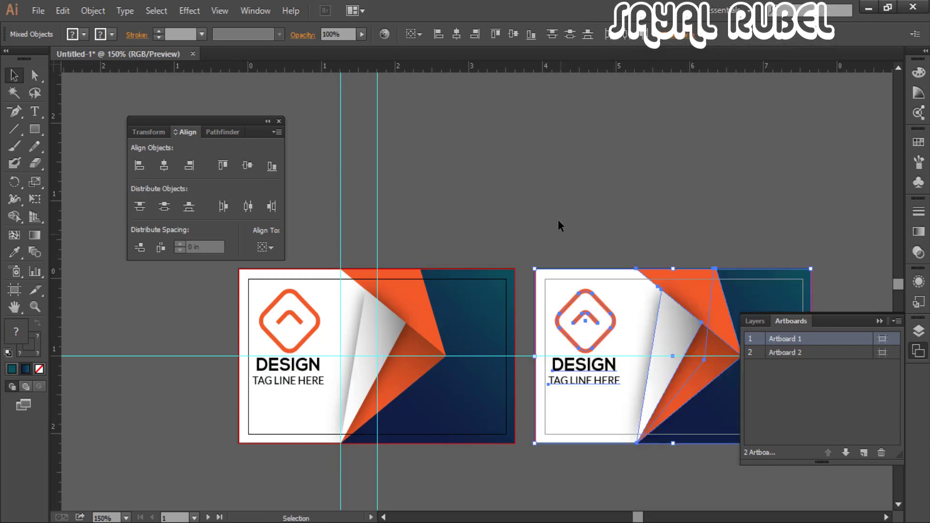
left_click(558, 220)
Remove the stroke from the duplicated card's white background rectangle
left_click_drag(589, 271, 553, 275)
left_click(553, 274)
left_click(16, 332)
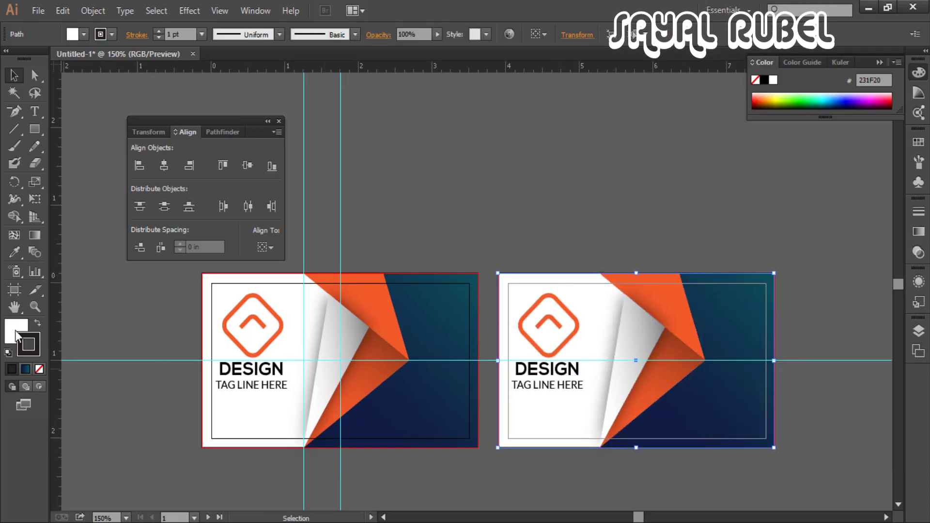
left_click(39, 370)
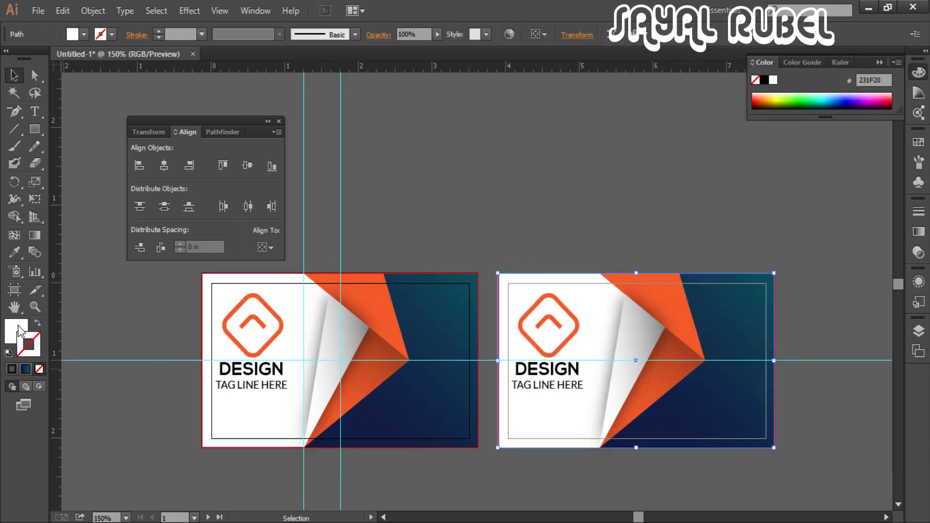
left_click(224, 277)
left_click(326, 208)
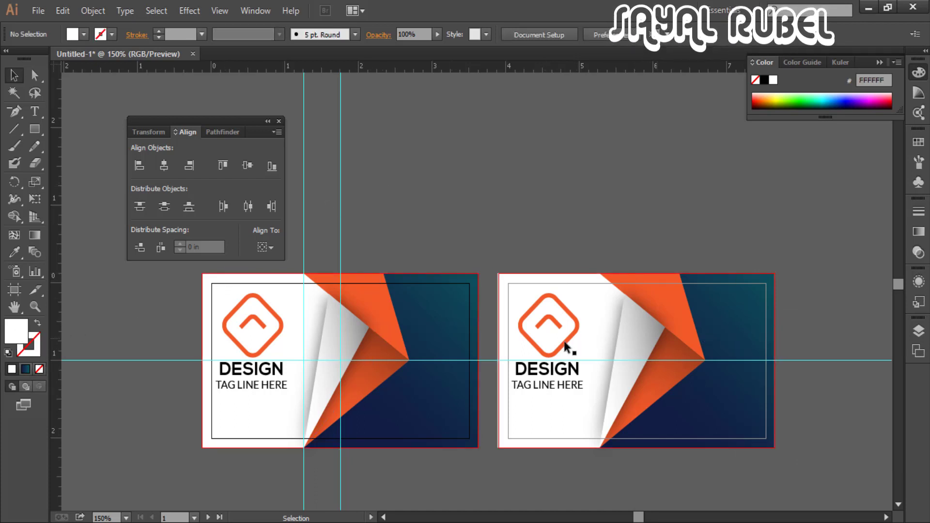
Delete the diamond logo, the DESIGN text and the tag line from the second card
left_click(579, 322)
left_click(580, 274, "ctrl")
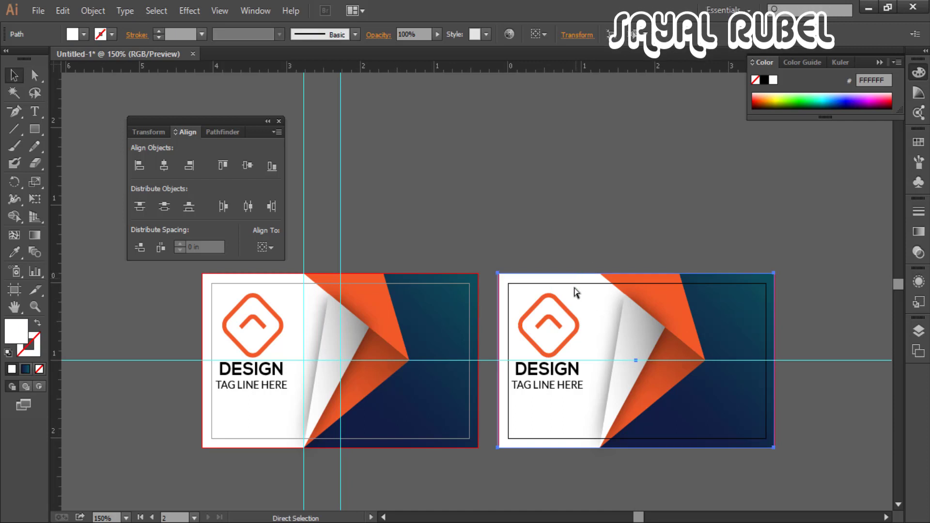
left_click(542, 383)
key("Delete")
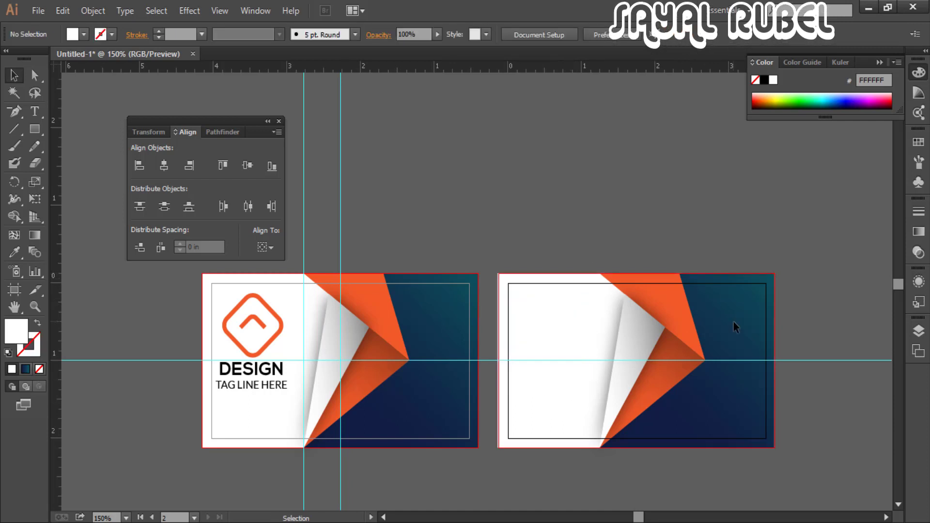
Lock the blue-teal gradient panel on the second card
left_click_drag(805, 273, 596, 425)
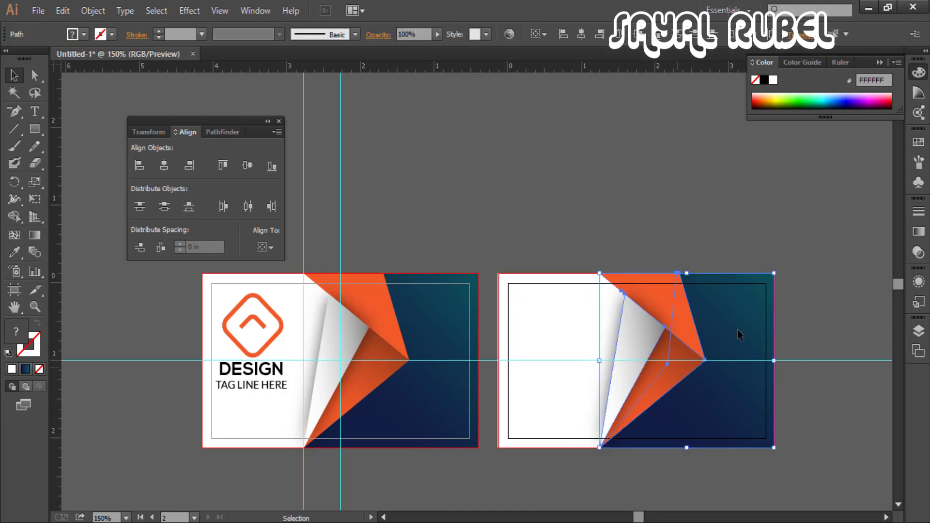
left_click_drag(713, 316, 634, 352)
left_click(771, 320)
left_click(774, 321)
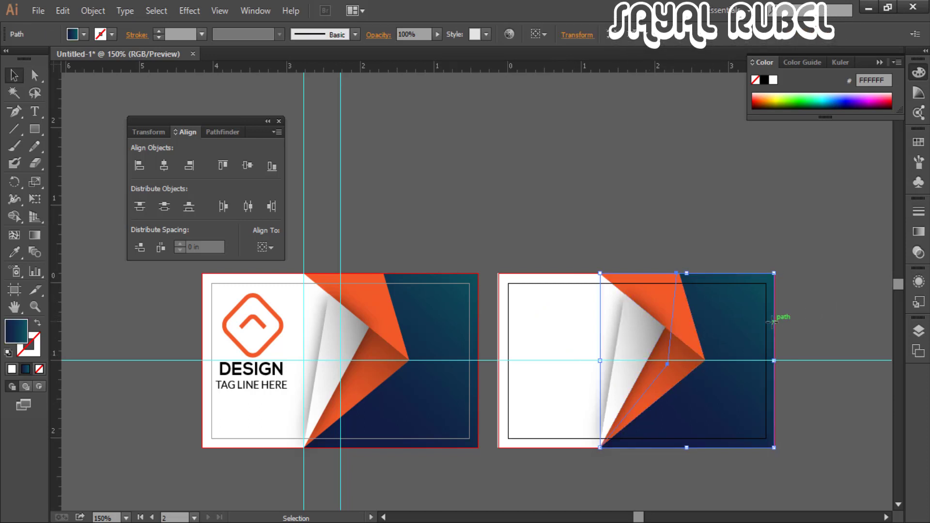
key("ctrl+2")
Reflect the second card's orange and grey folded triangles across the vertical axis
right_click(647, 366)
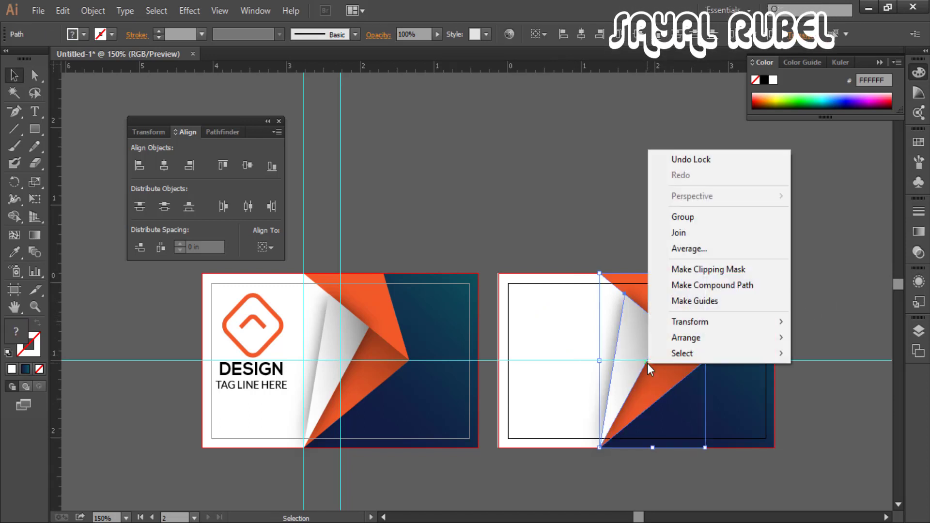
mouse_move(669, 341)
mouse_move(683, 322)
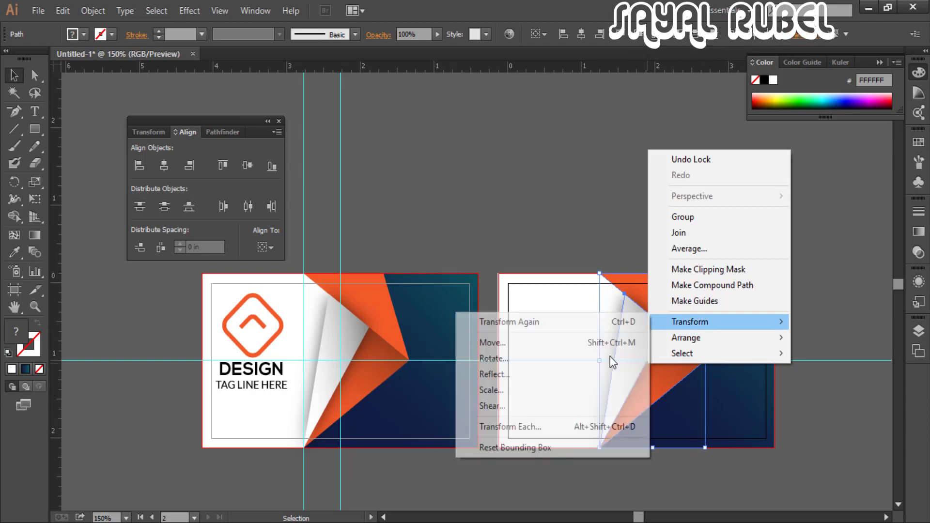
left_click(565, 371)
left_click_drag(298, 171, 299, 173)
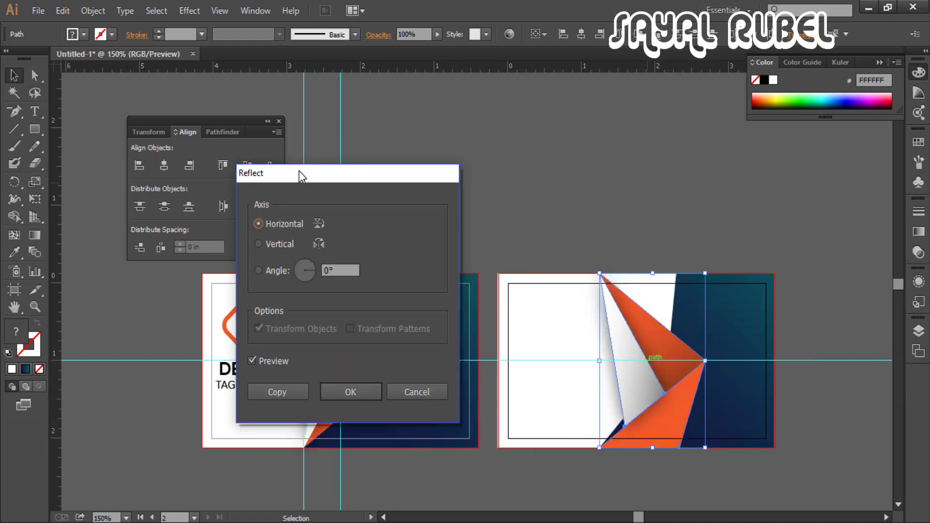
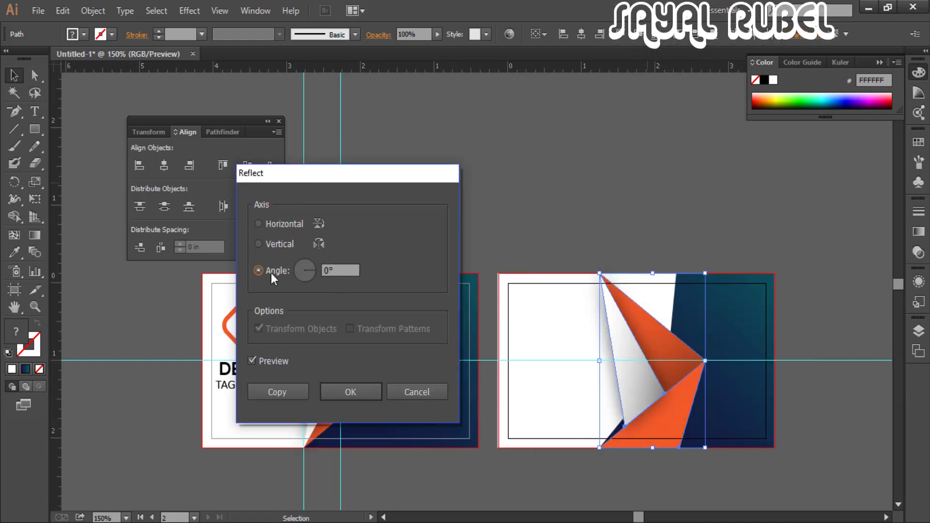
left_click(283, 245)
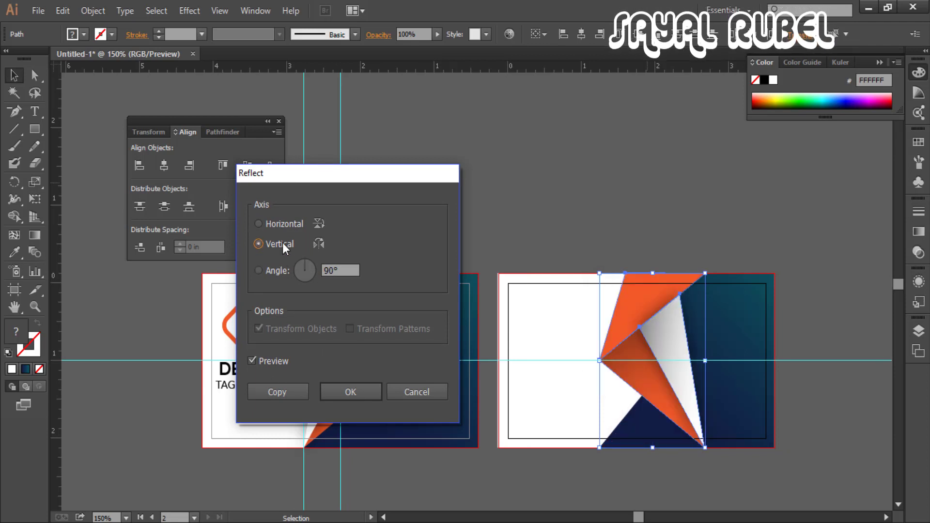
left_click(348, 392)
Shift the reflected triangles left until their upper corner meets the gradient panel's upper corner
key("Left")
key("Left")
key("Left")
key("Left")
key("Left")
key("Left")
key("Left")
key("Left")
key("Left")
key("Left")
key("Left")
key("Left")
key("Left")
key("Left")
key("Left")
key("Left")
key("Left")
key("Left")
key("Left")
key("Left")
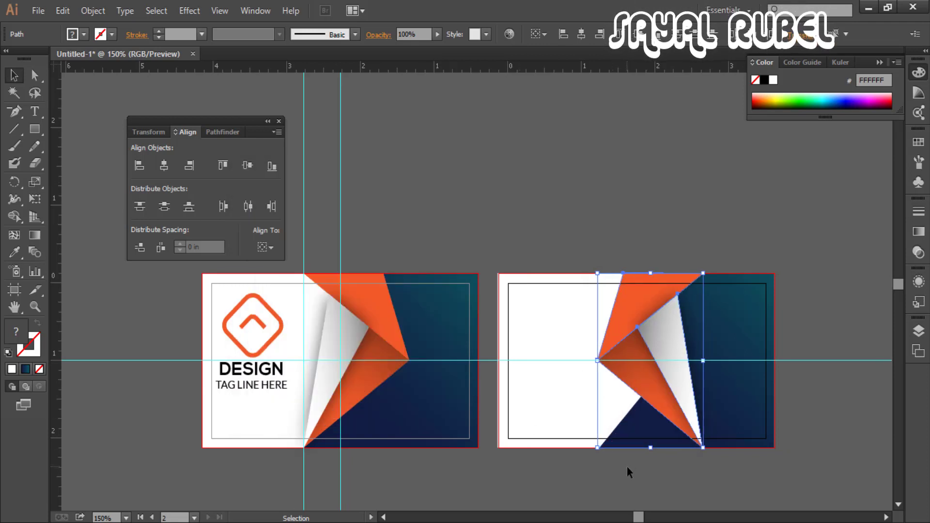
key("Left")
key("Left")
key("Left")
key("Left")
key("Left")
key("Left")
key("Left")
key("Left")
key("Left")
key("Left")
key("Left")
key("Left")
key("Left")
key("Left")
key("Left")
key("Left")
key("Left")
key("Left")
key("Left")
key("Left")
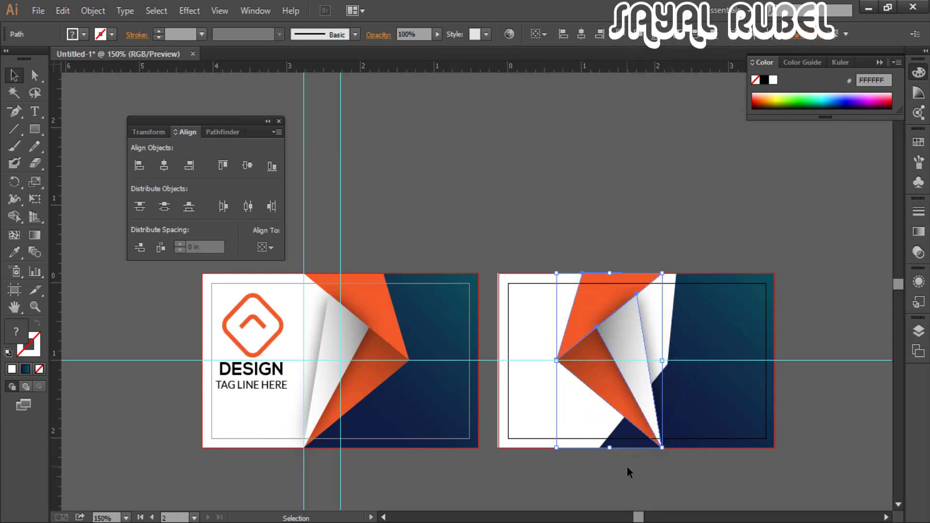
key("Right")
key("Right")
key("Right")
key("Right")
key("Right")
key("Right")
key("Right")
key("Right")
key("Right")
key("Right")
key("Right")
key("Right")
key("Right")
key("Right")
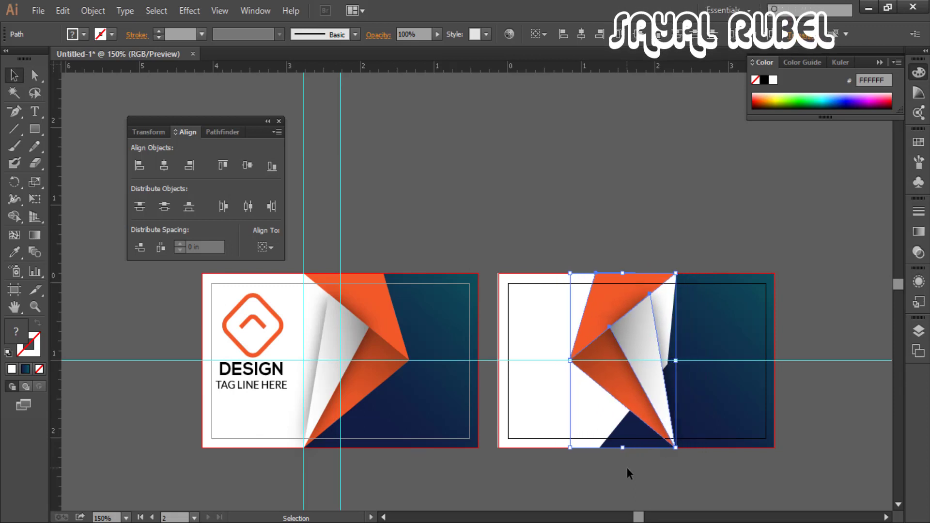
left_click(805, 426)
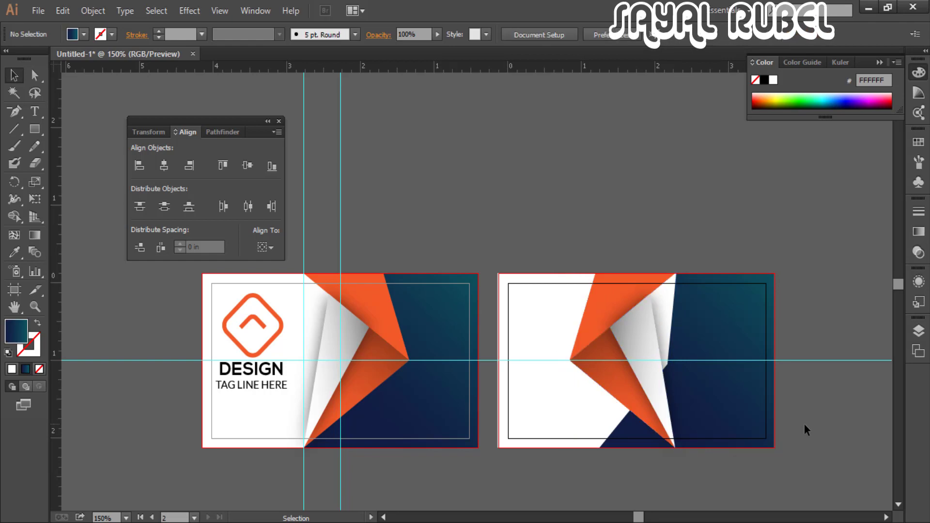
Fine-tune the reflected triangles slightly left so their upper corner sits exactly on the gradient panel's corner
key("ctrl+plus")
key("ctrl+plus")
key("ctrl+plus")
left_click_drag(736, 296, 305, 440)
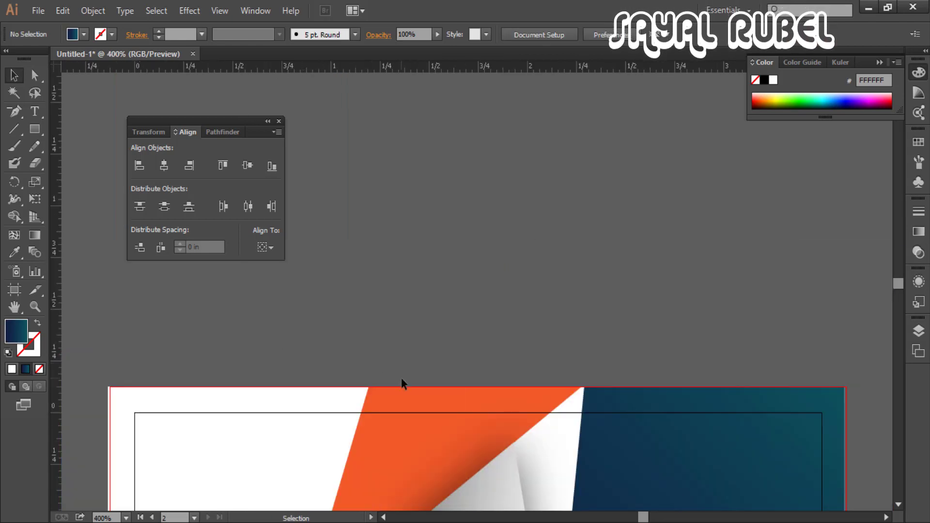
key("ctrl+minus")
key("ctrl+minus")
left_click(514, 485)
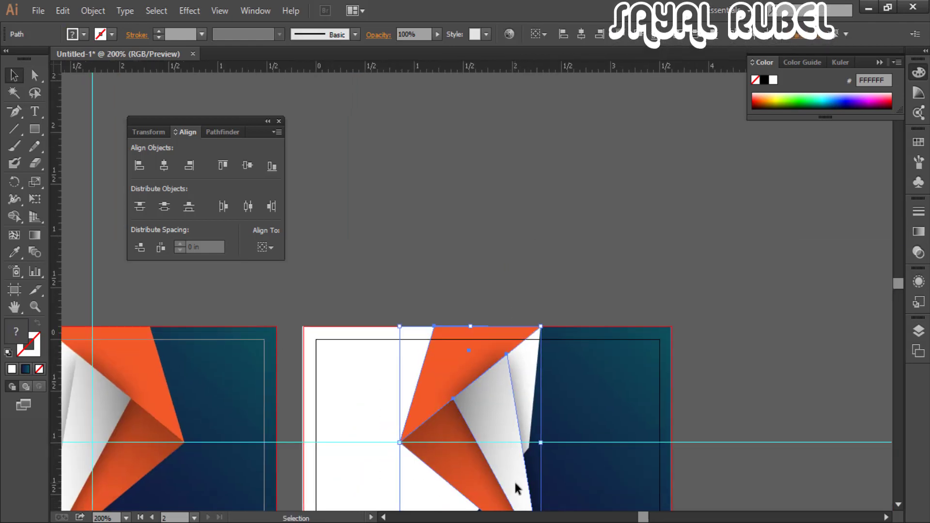
key("ctrl+plus")
key("ctrl+plus")
key("ctrl+plus")
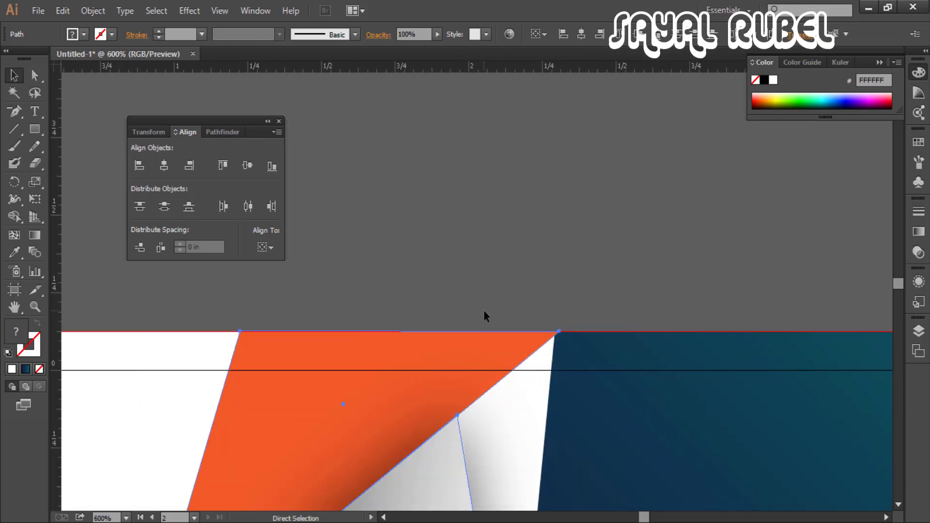
key("ctrl+y")
left_click(509, 296)
key("ctrl+y")
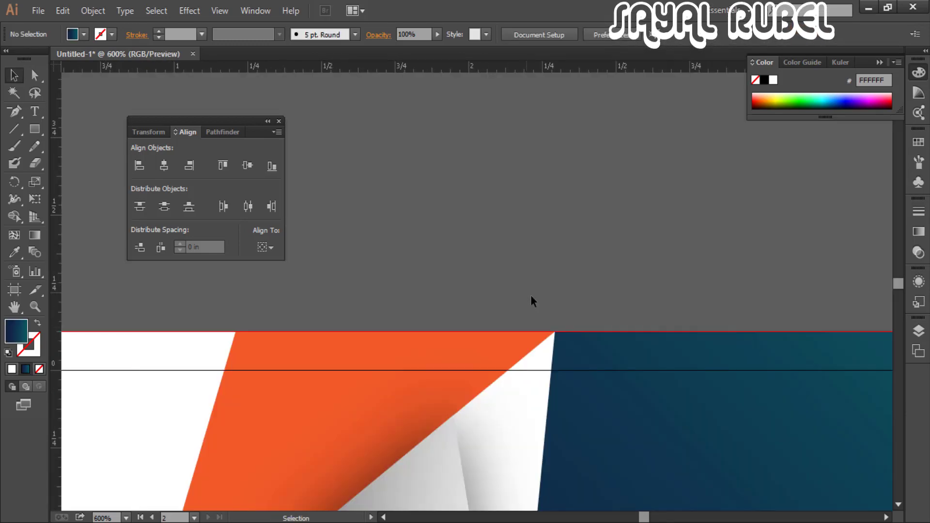
key("ctrl+minus")
key("ctrl+minus")
key("ctrl+minus")
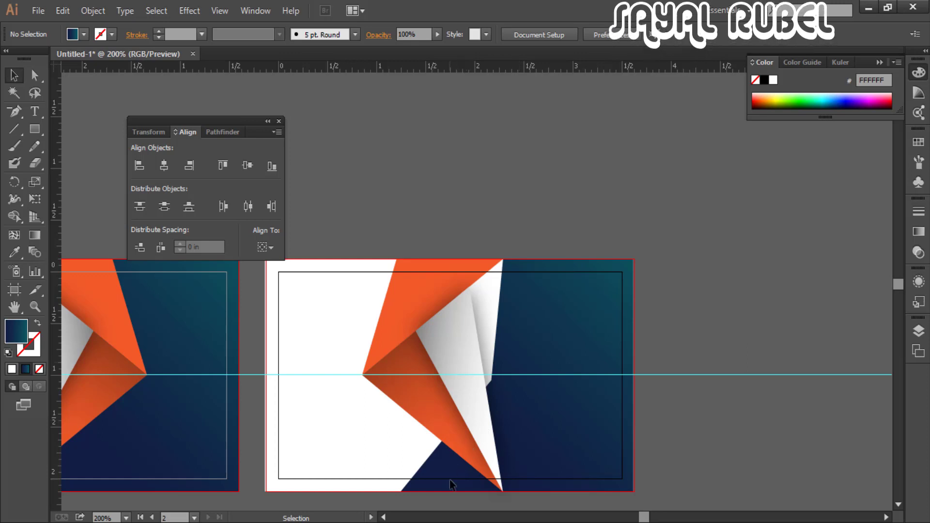
Fill the second card's larger grey folded triangle with the blue-teal gradient sampled from the panel
left_click(483, 431)
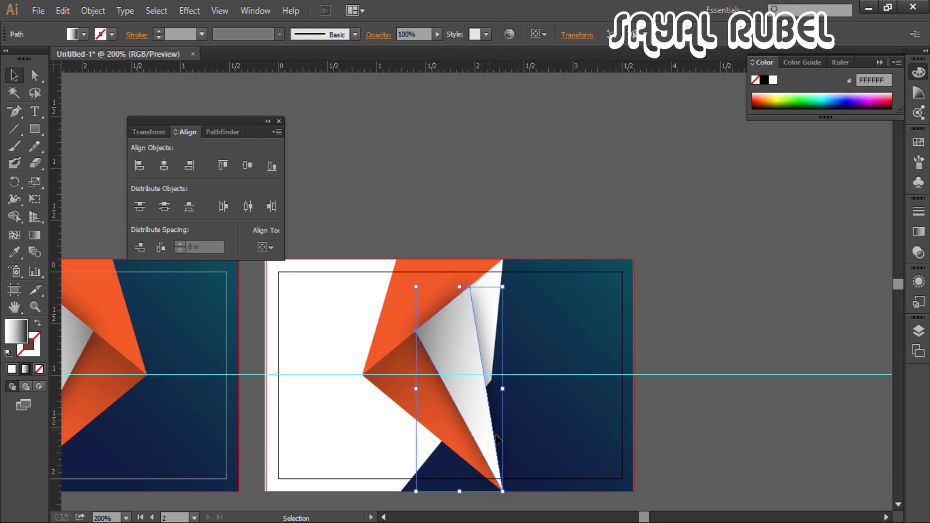
key("i")
left_click(557, 415)
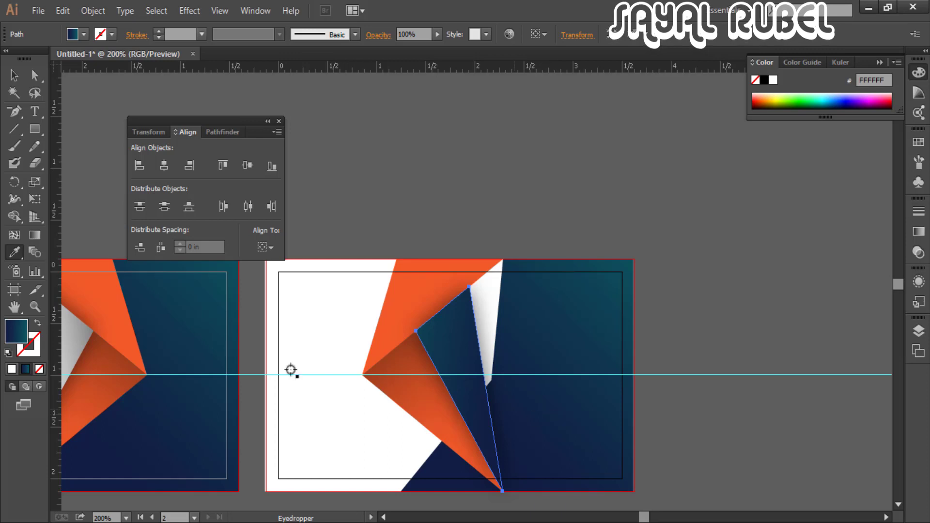
Redirect the recoloured triangle's gradient diagonally, running from teal at its upper end to navy at its lower tip
key("g")
mouse_move(360, 369)
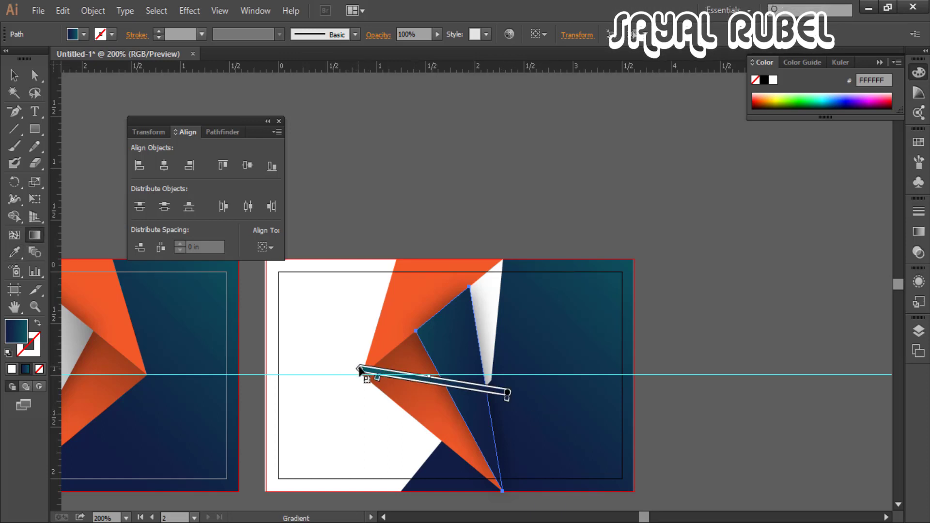
left_click_drag(360, 370, 413, 307)
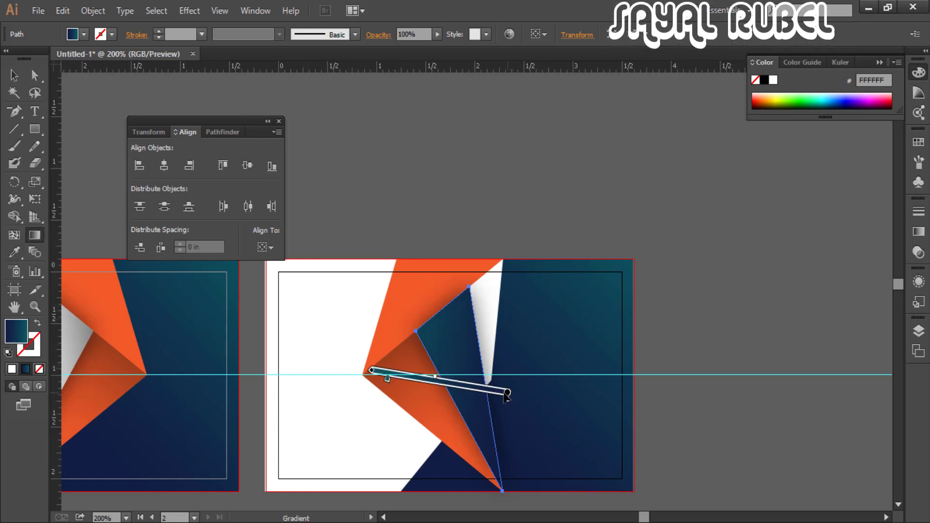
left_click_drag(359, 365, 446, 297)
mouse_move(499, 412)
left_mouse_down()
mouse_move(515, 445)
mouse_move(513, 469)
mouse_move(526, 459)
left_mouse_up()
left_click_drag(454, 336, 420, 273)
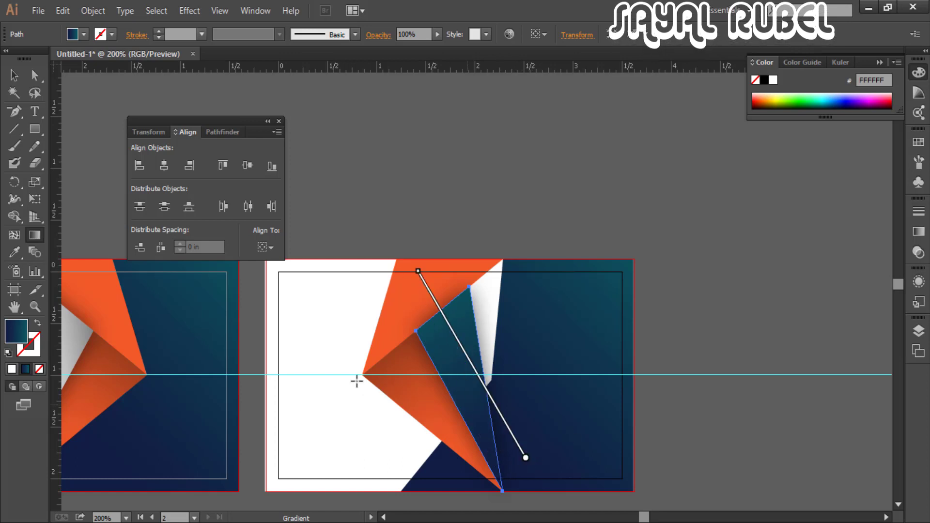
left_click_drag(324, 288, 361, 275)
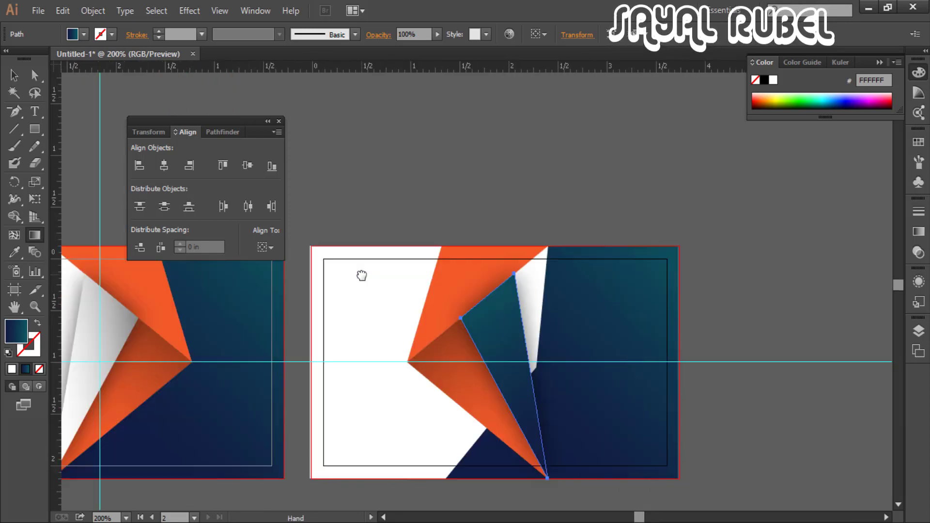
left_click_drag(361, 276, 327, 277)
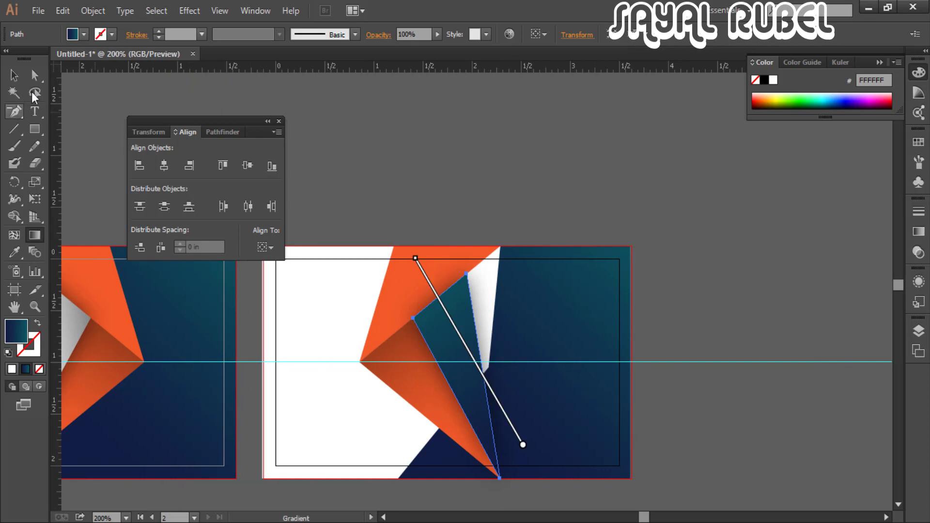
left_click(14, 75)
left_click(386, 98)
Move the gradient panel's lower-left anchor onto the orange triangle's lower tip and tuck its middle anchor behind the folded triangles
key("a")
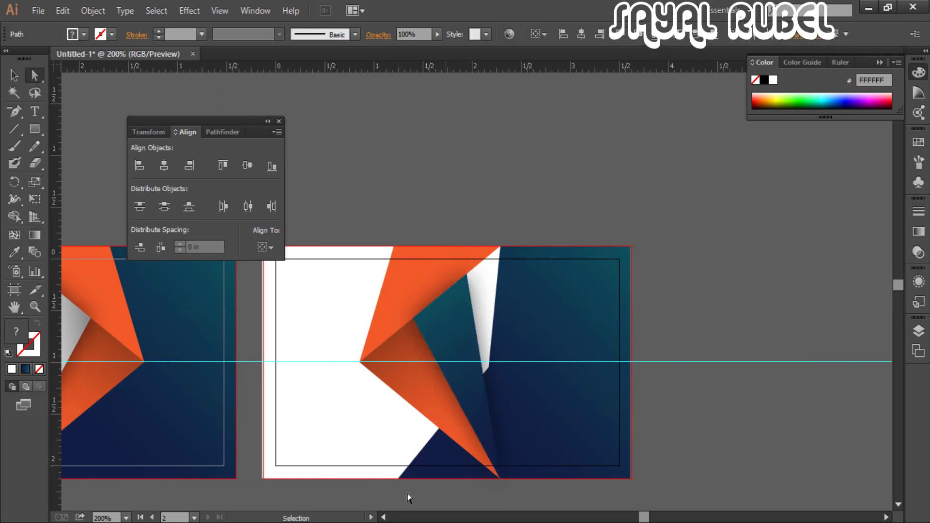
left_click_drag(399, 478, 500, 479)
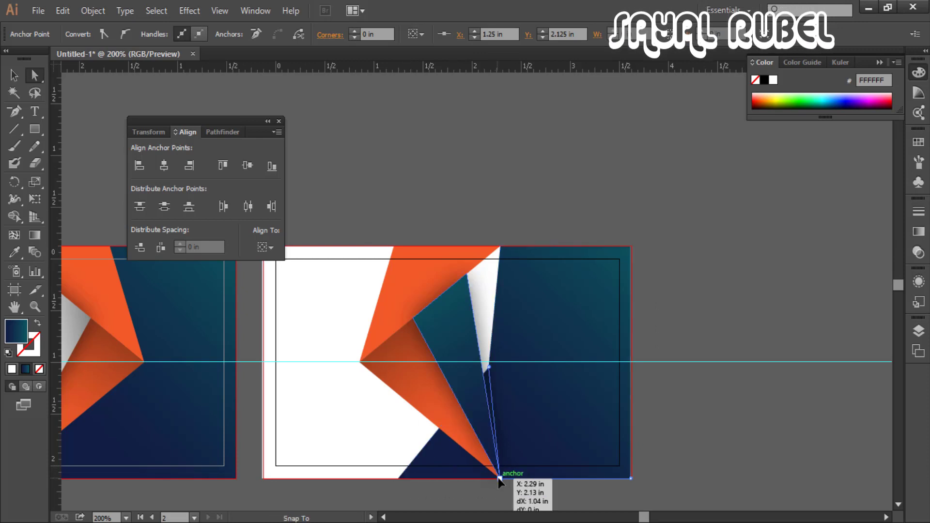
left_click_drag(488, 367, 473, 362)
left_click_drag(428, 323, 400, 292)
left_click(708, 257)
Inspect the second card's folded triangles and the shadow along the gradient panel at several magnifications
key("space")
left_click_drag(693, 274, 692, 270)
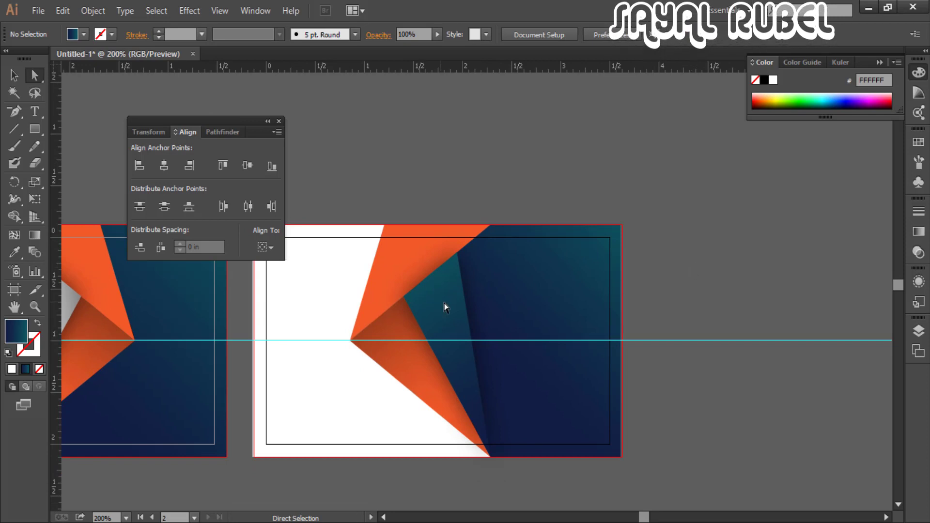
key("ctrl+plus")
key("ctrl+plus")
key("ctrl+minus")
key("ctrl+plus")
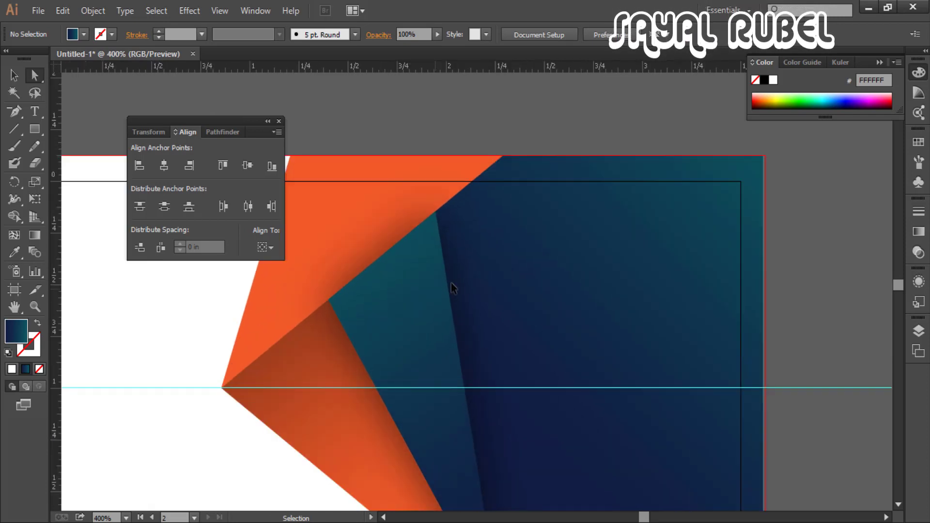
key("ctrl+minus")
key("ctrl+minus")
key("ctrl+minus")
key("ctrl+plus")
key("ctrl+plus")
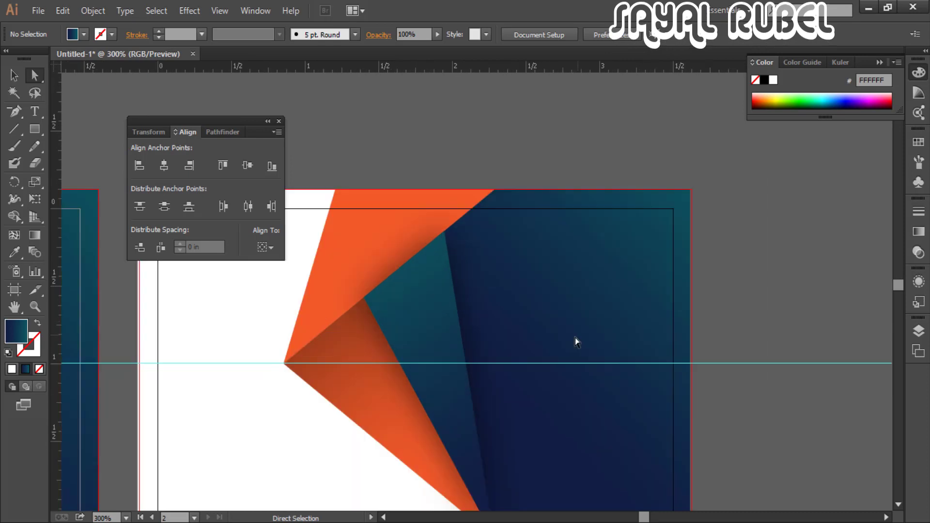
Add the cardholder's full name in capitals as a text line on the upper part of the second card's gradient panel
left_click_drag(527, 355, 483, 382)
key("t")
left_click(484, 300)
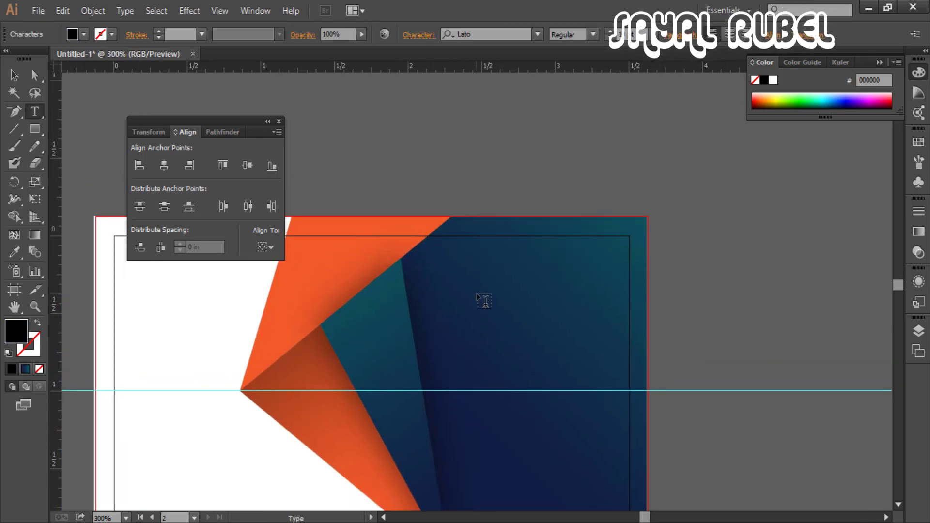
type("J")
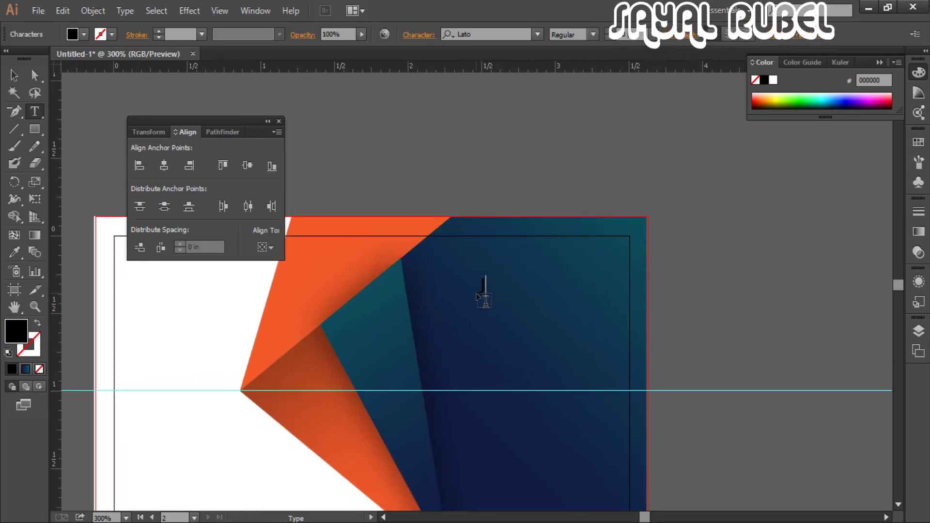
type("OH")
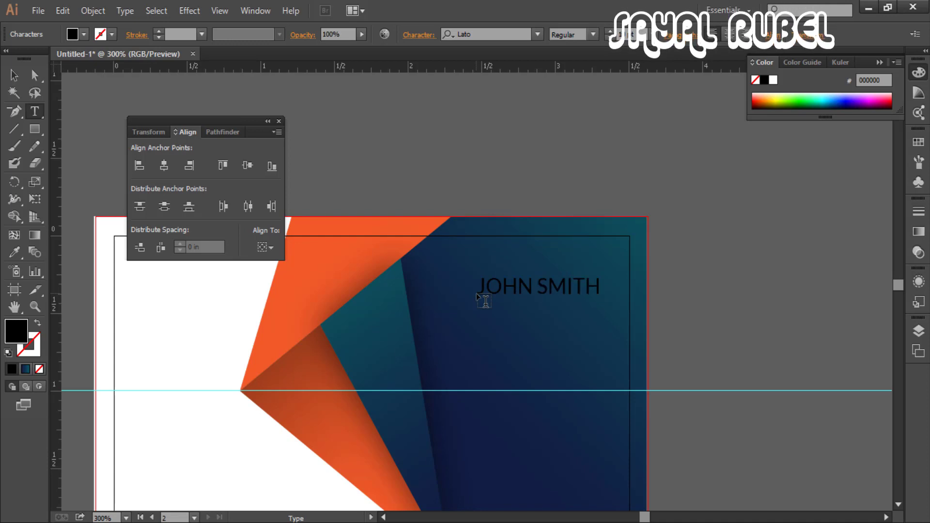
left_click(14, 75)
Set the name in Nexa Bold, enlarge it slightly and shift it left to fit inside the safe margin
left_click(486, 34)
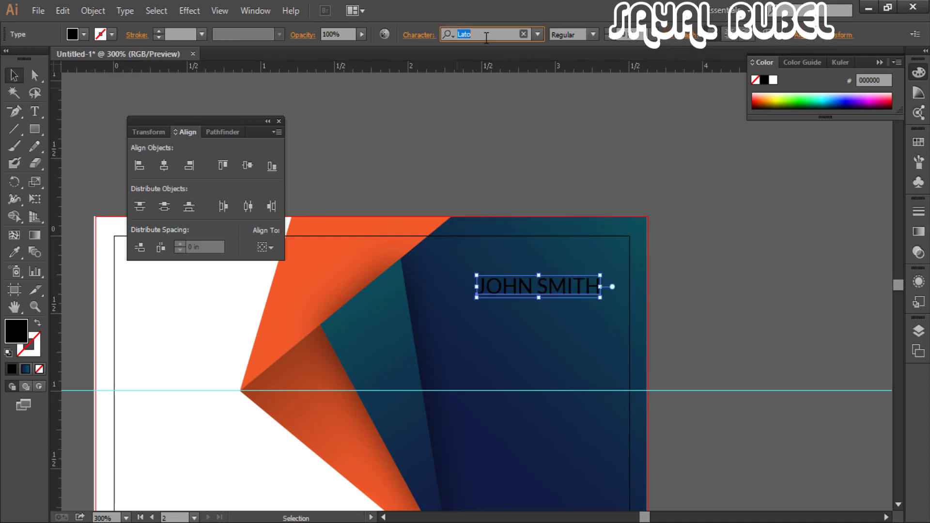
type("NEXA")
left_click(478, 75)
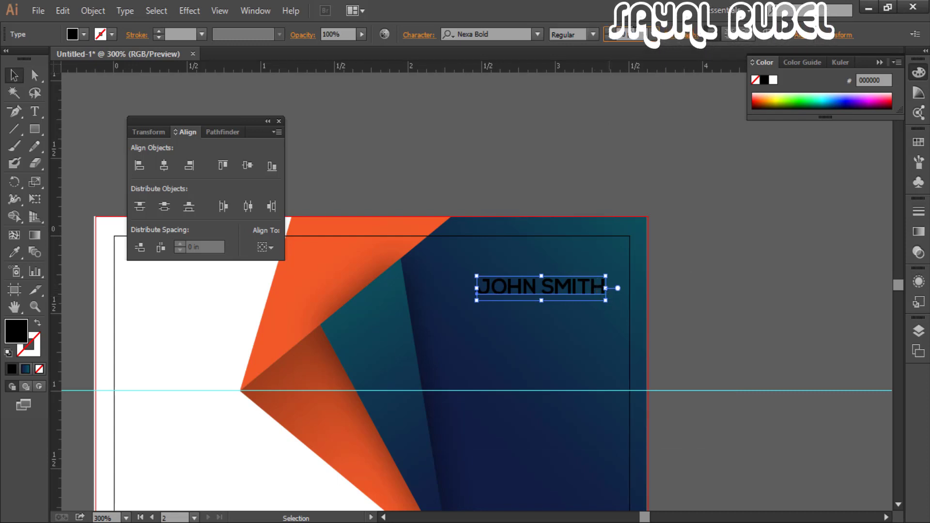
scroll(635, 35, "up", 3)
left_click(606, 283)
left_click_drag(605, 283, 541, 277)
left_click(664, 250)
Change only the surname in the name line to Nexa Light
left_click(605, 300)
double_click(601, 291)
left_click(521, 34)
type("NEXA")
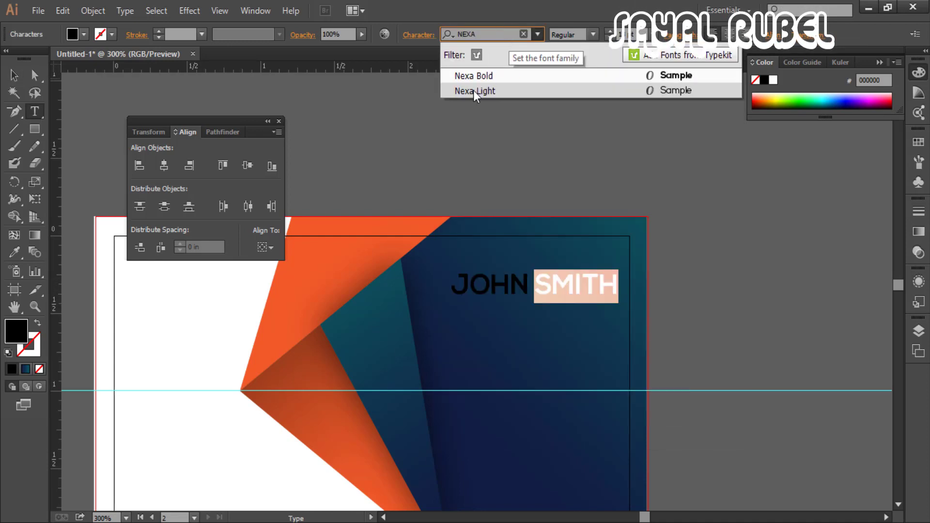
left_click(474, 91)
left_click(15, 76)
Recolour the whole name line white
left_click(580, 289)
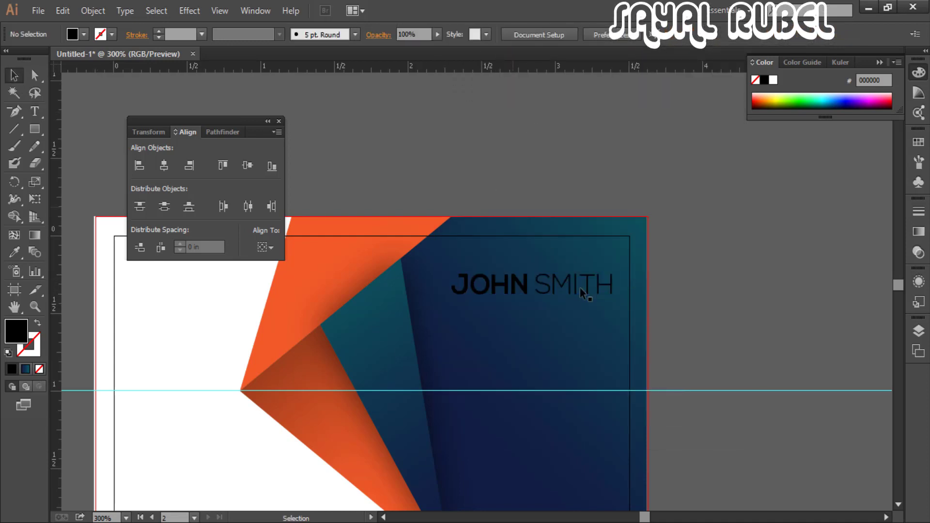
left_click(580, 293)
left_click(773, 81)
left_click(667, 187)
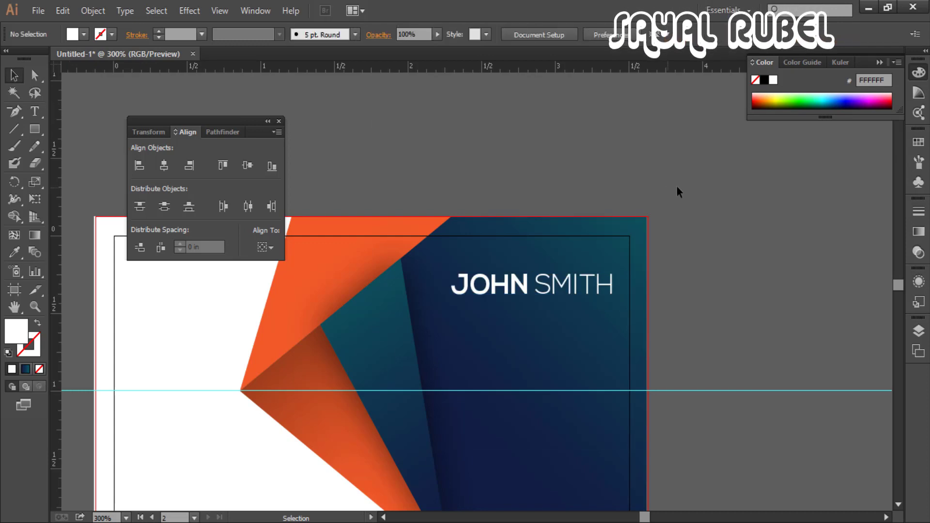
Add the job title "Designer" as separate text, reduce its font size and place it directly beneath the surname
key("t")
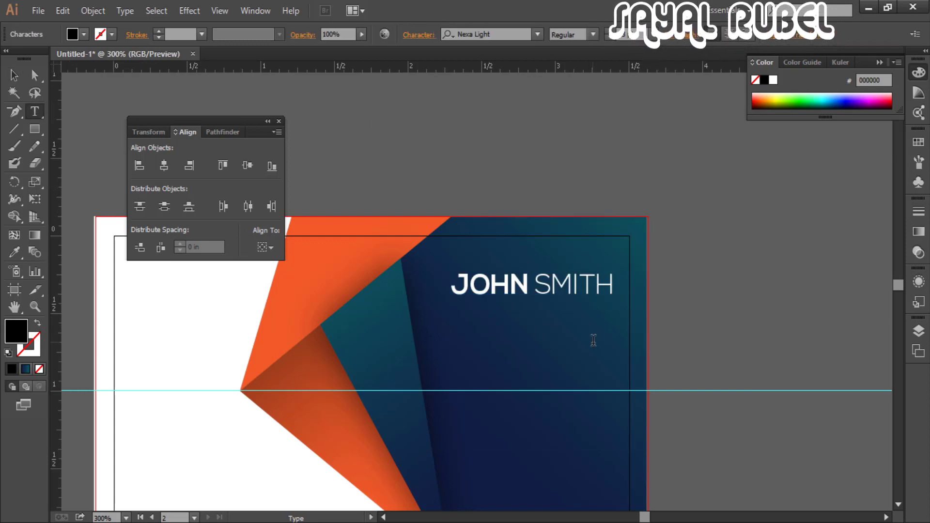
left_click(594, 341)
type("Designer")
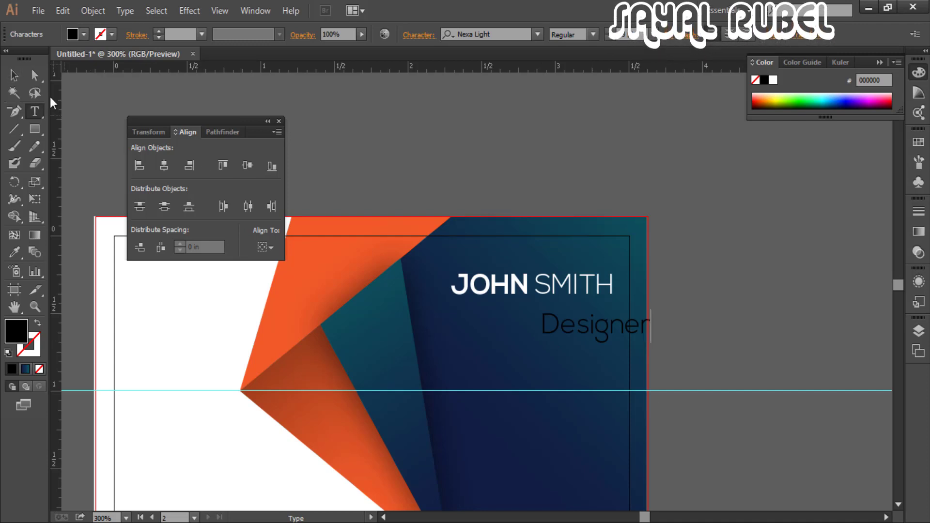
left_click(14, 75)
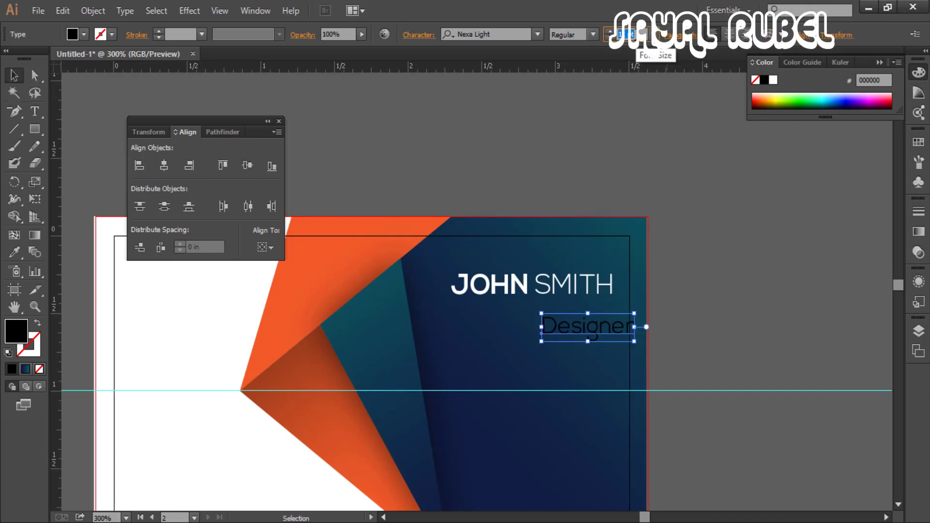
left_click(664, 152)
left_click_drag(591, 337, 581, 322)
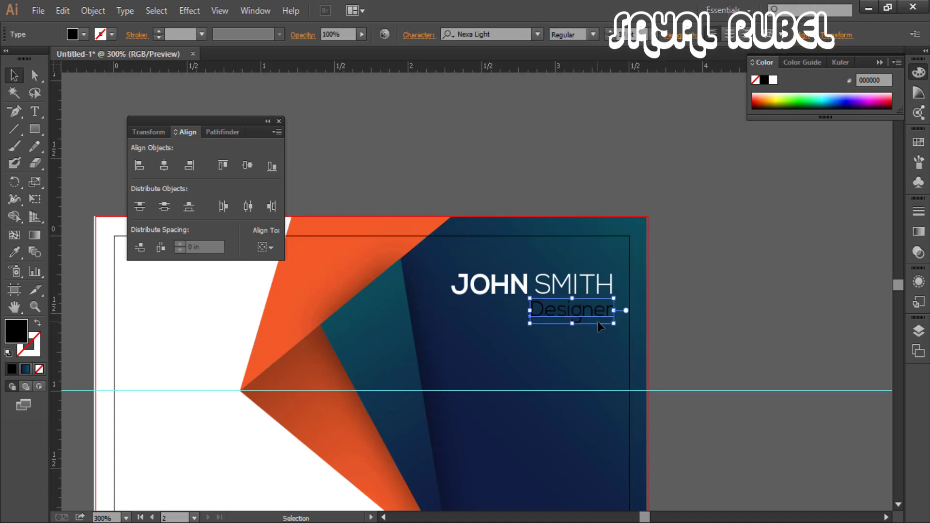
scroll(632, 33, "down", 1)
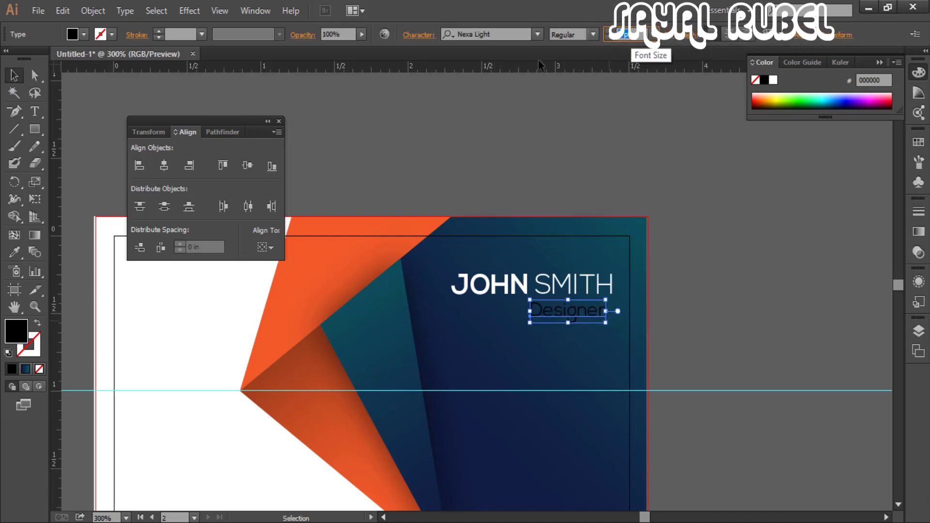
Set the job title in Lato and colour it white
left_click(508, 34)
type("lato")
left_click(488, 75)
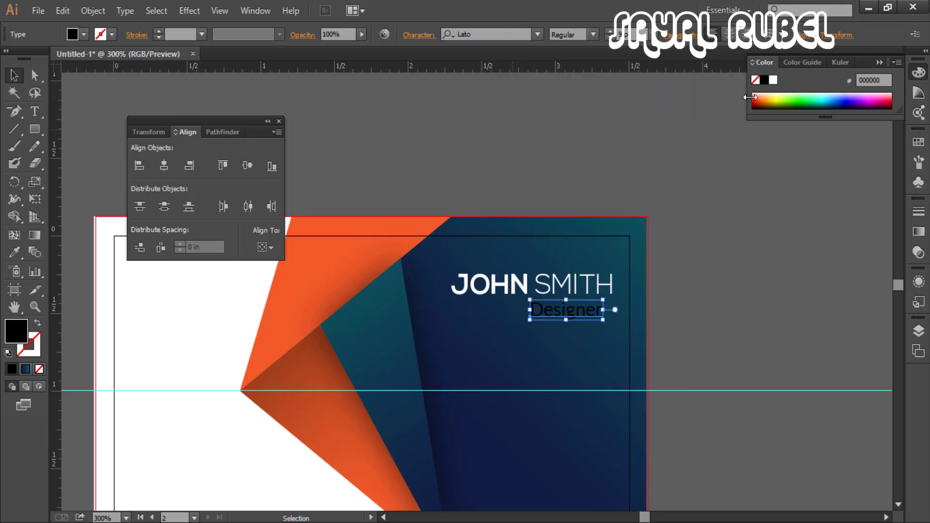
left_click(773, 79)
left_click(533, 136)
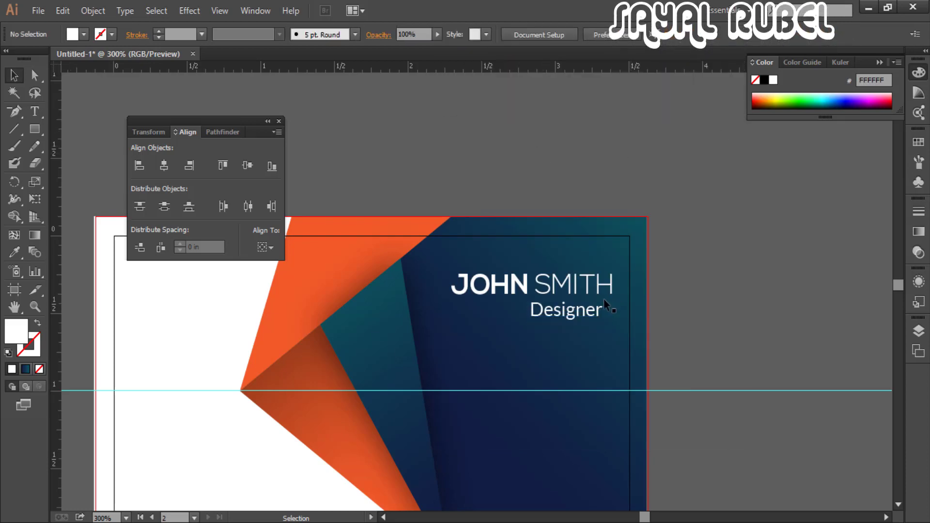
Reduce the job title's font size further and align its right edge with the name above
left_click_drag(603, 305, 609, 304)
left_click(610, 285, "shift")
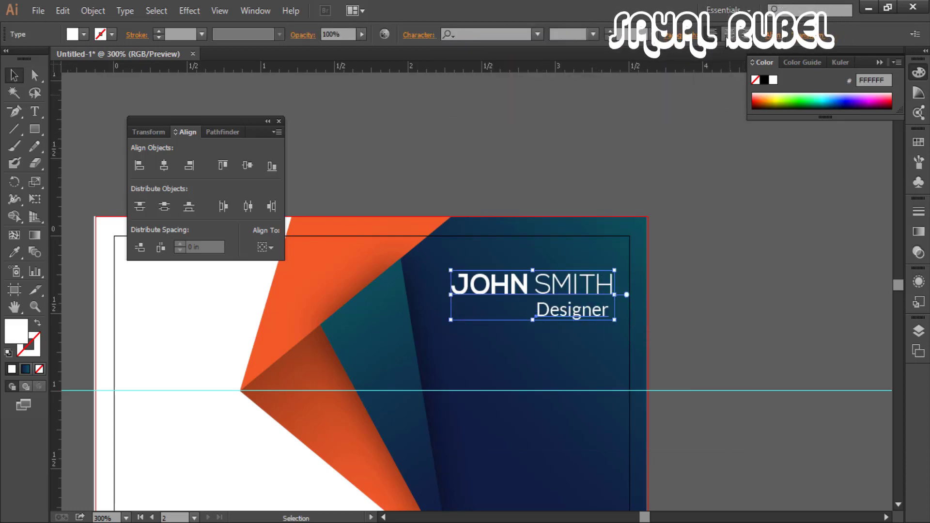
left_click(189, 165)
left_click(678, 331)
left_click(598, 314)
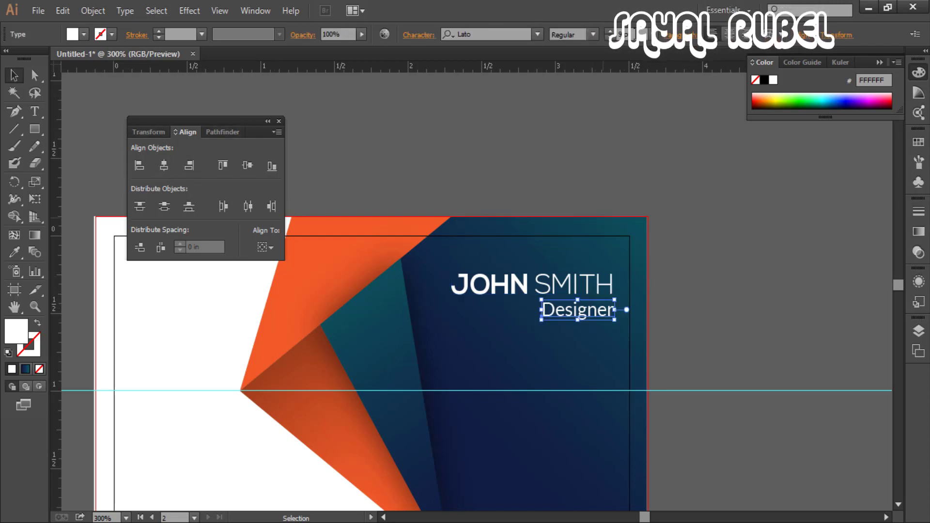
scroll(634, 35, "down", 2)
left_click(608, 283, "shift")
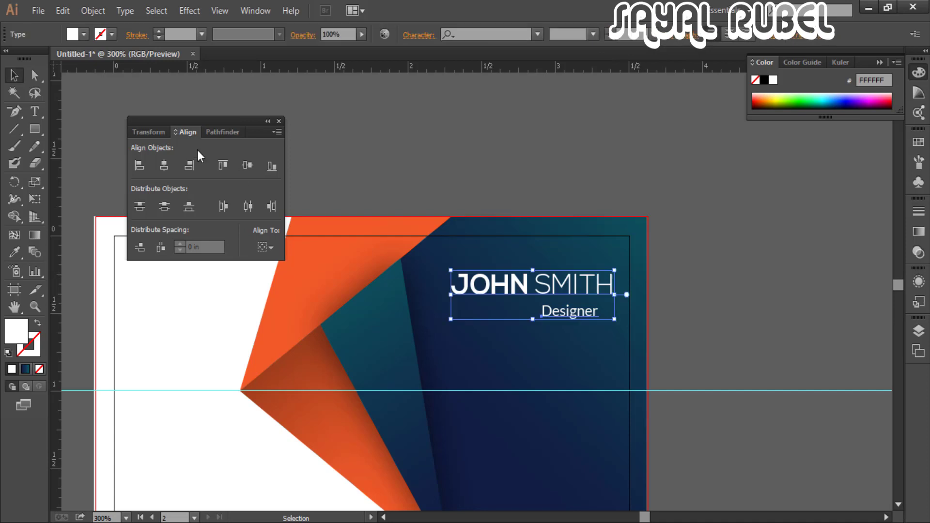
left_click(189, 166)
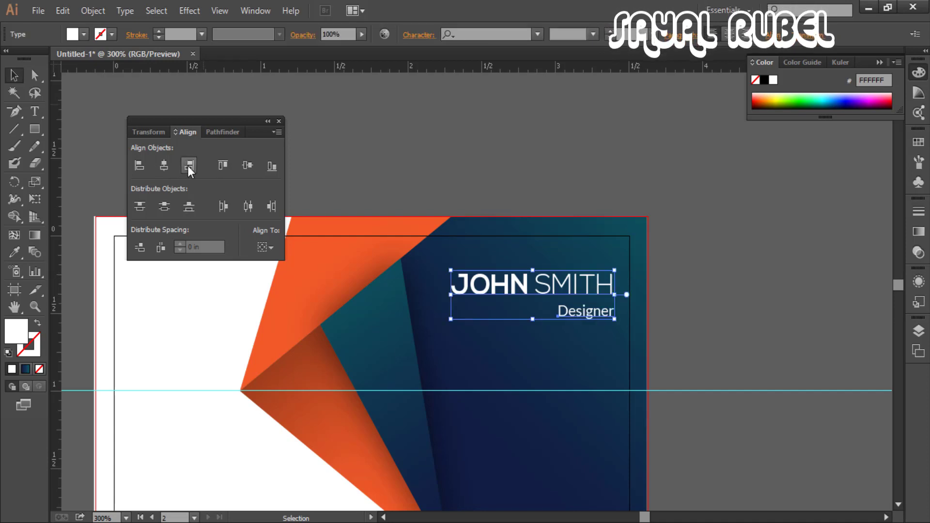
left_click(720, 223)
Open the image contact-icon-set-vector-23458400.jpg and move the floating Align panel off the person icon
key("ctrl+minus")
key("space")
left_click_drag(636, 271, 644, 234)
left_click_drag(534, 255, 637, 281)
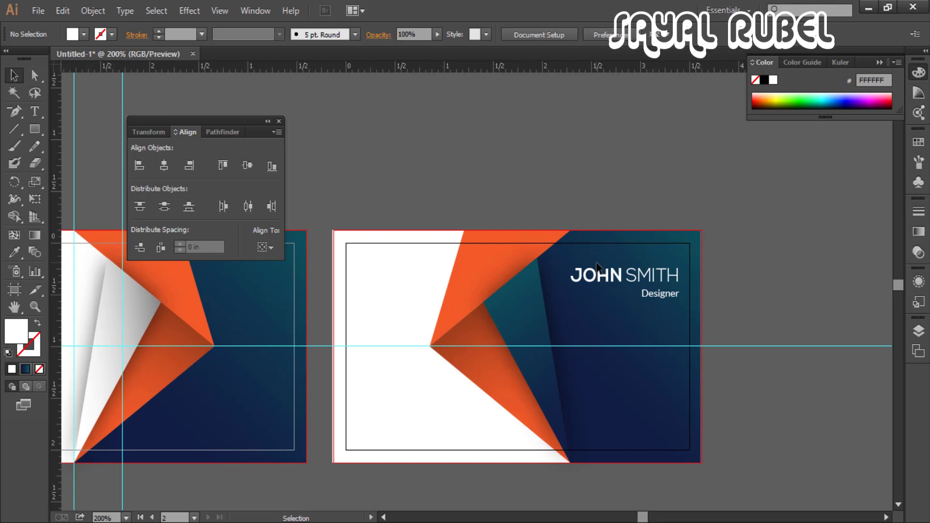
left_click(36, 10)
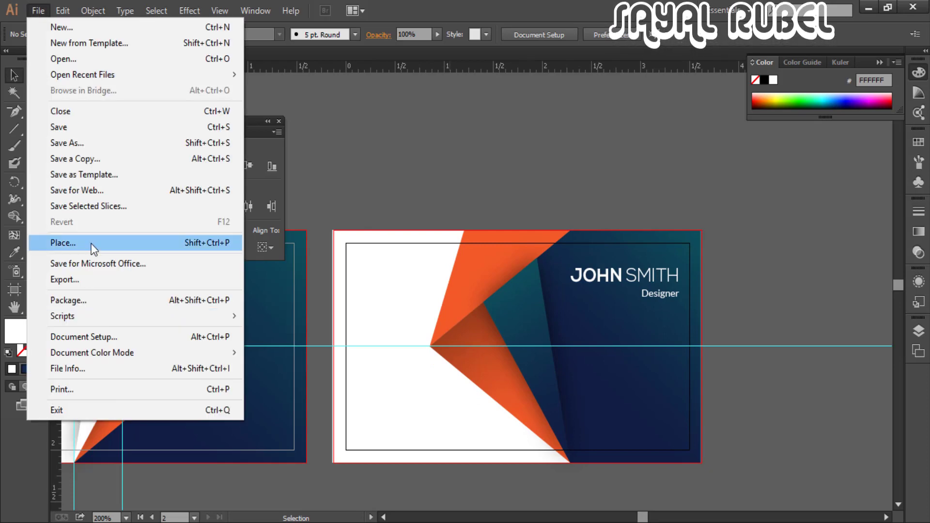
left_click(87, 60)
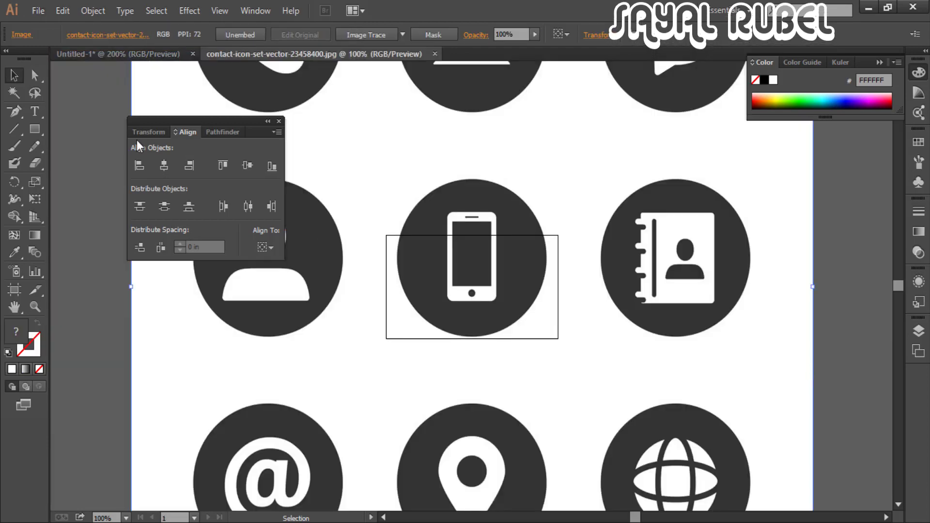
left_click_drag(136, 141, 71, 159)
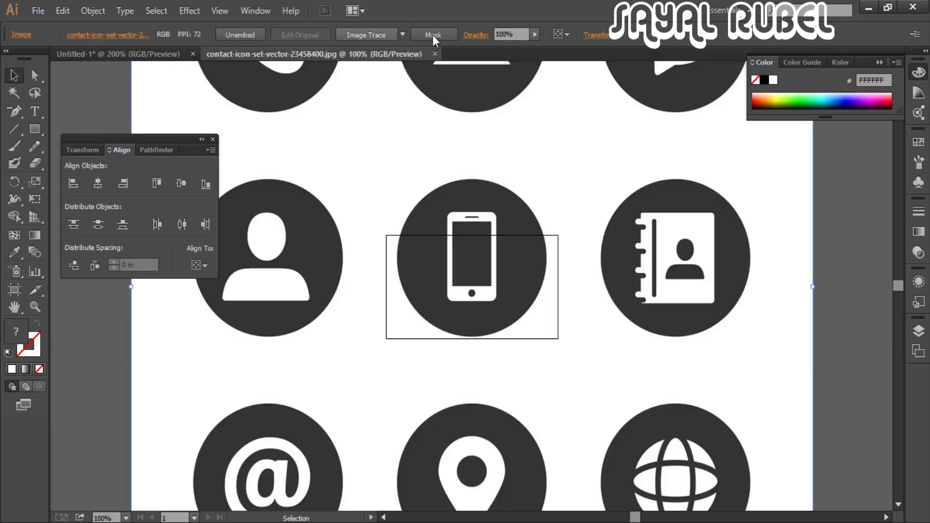
Apply Image Trace to the contact icon sheet and expand the tracing into editable paths
key("ctrl+minus")
key("ctrl+minus")
left_click(372, 39)
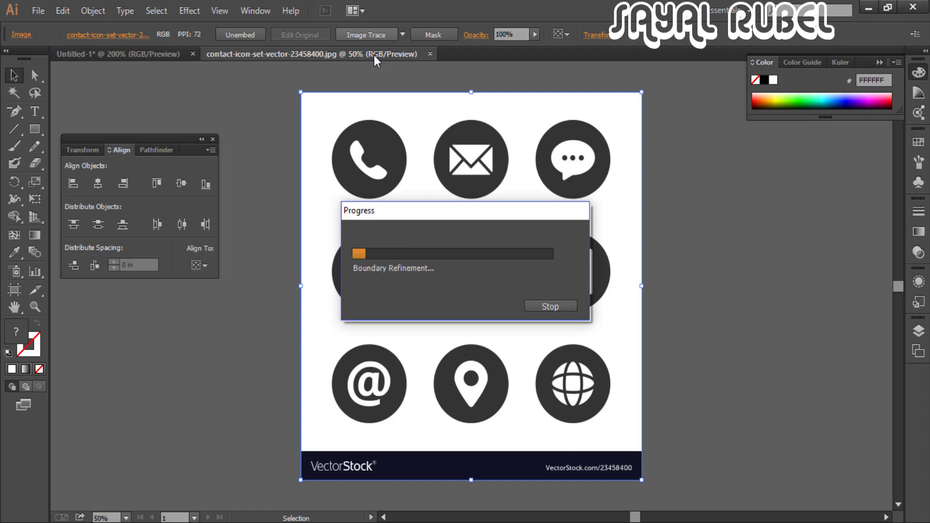
left_click(344, 35)
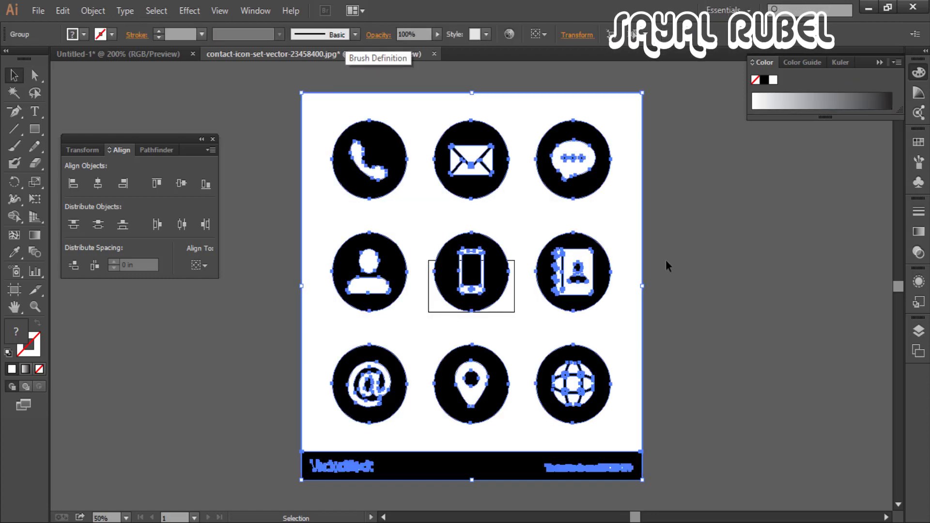
Ungroup the traced artwork and delete the white background and the dark footer strip
right_click(644, 362)
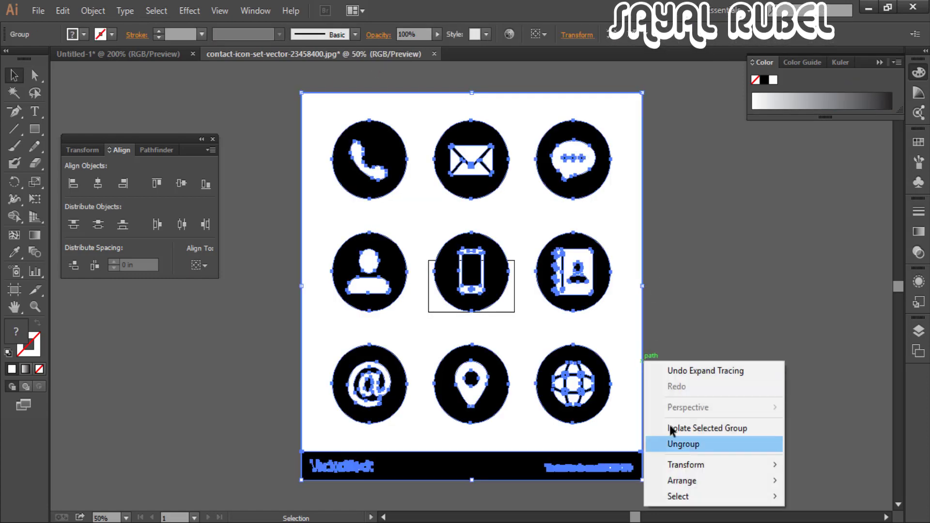
left_click(644, 400)
left_click_drag(619, 477, 618, 476)
key("Delete")
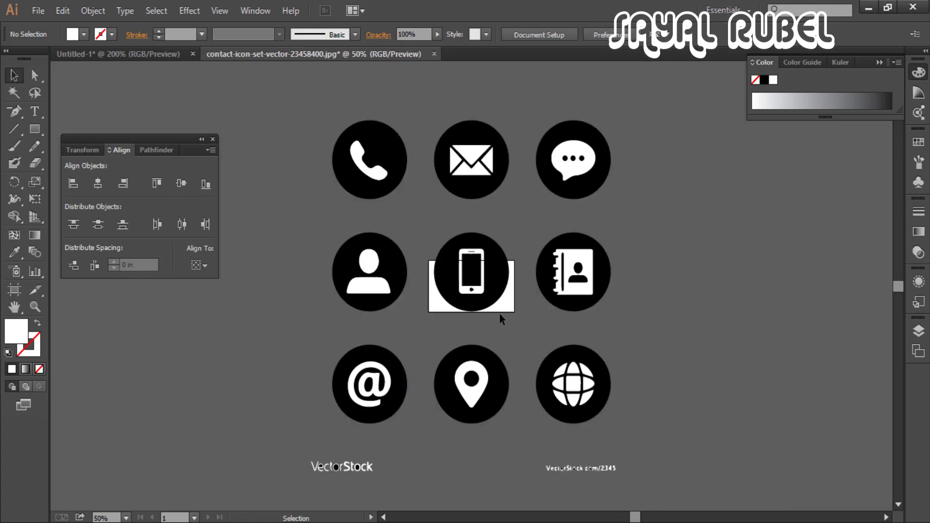
Select the phone, envelope, location pin and globe icons and bring them into the Untitled-1 business card document
left_click_drag(412, 201, 413, 203)
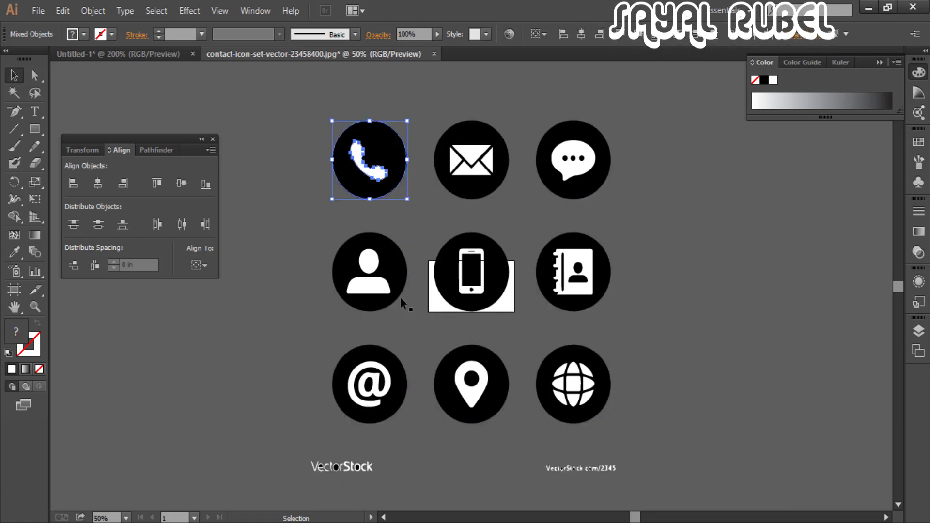
left_click_drag(523, 114, 431, 199)
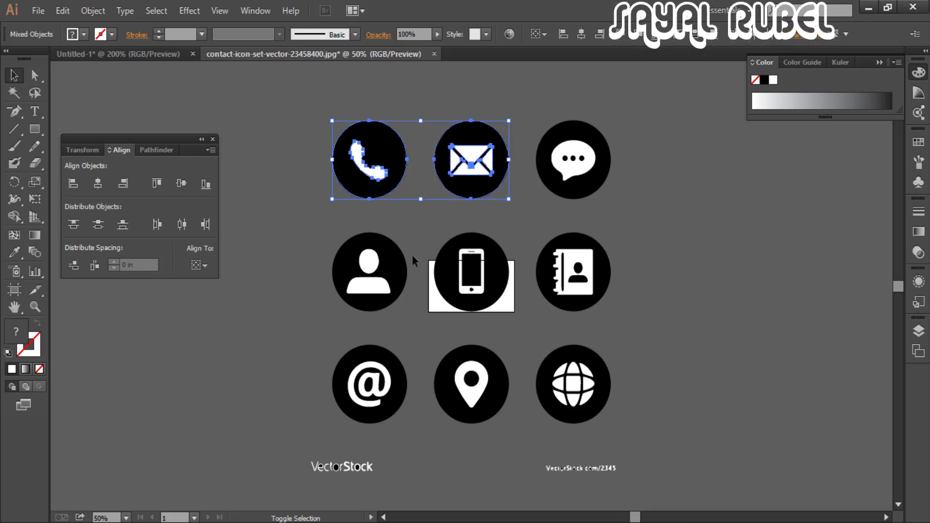
left_click_drag(499, 401, 520, 434)
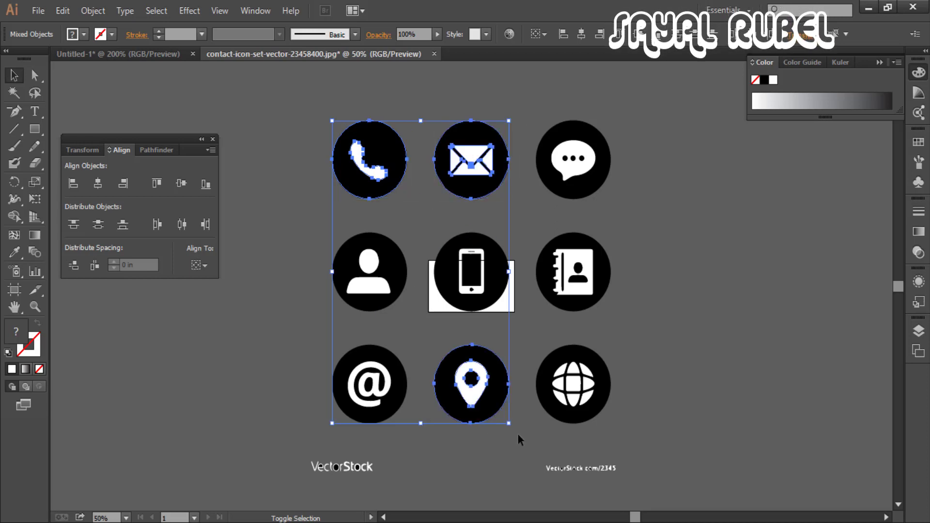
left_click_drag(485, 380, 408, 219)
left_click_drag(750, 411, 749, 411)
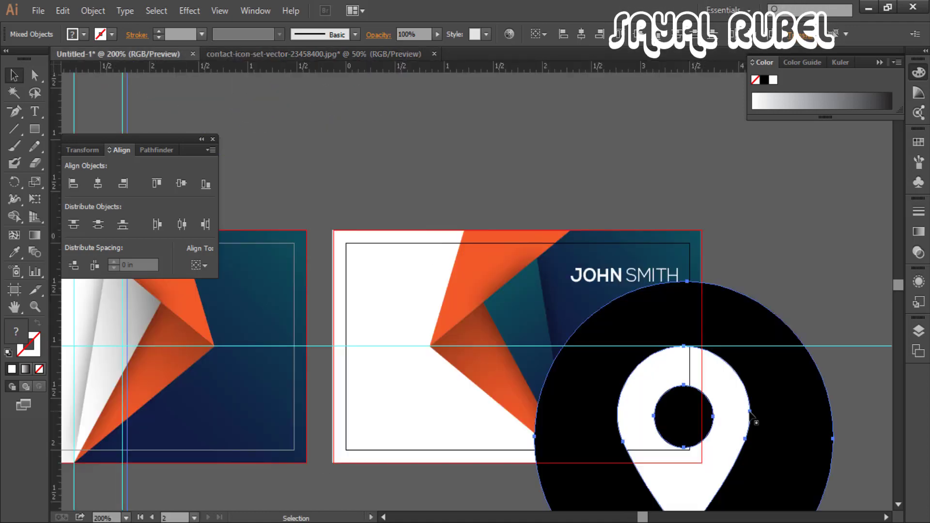
Scale the four imported contact icons down together to a small size that suits the card
scroll(580, 307, "down", 1)
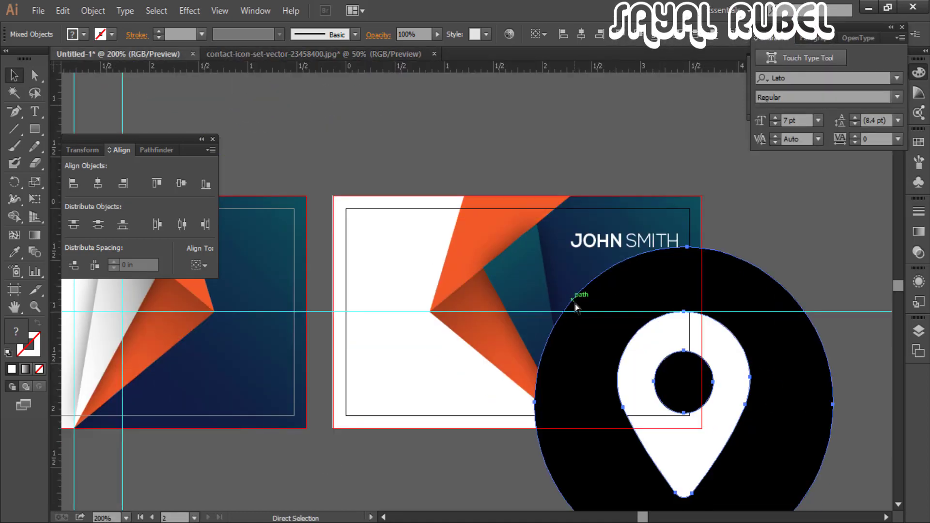
key("ctrl+minus")
key("ctrl+minus")
key("ctrl+minus")
key("ctrl+minus")
key("ctrl+minus")
key("ctrl+minus")
left_click_drag(511, 238, 271, 501)
key("ctrl+plus")
key("ctrl+plus")
key("ctrl+plus")
key("ctrl+plus")
key("ctrl+plus")
key("ctrl+plus")
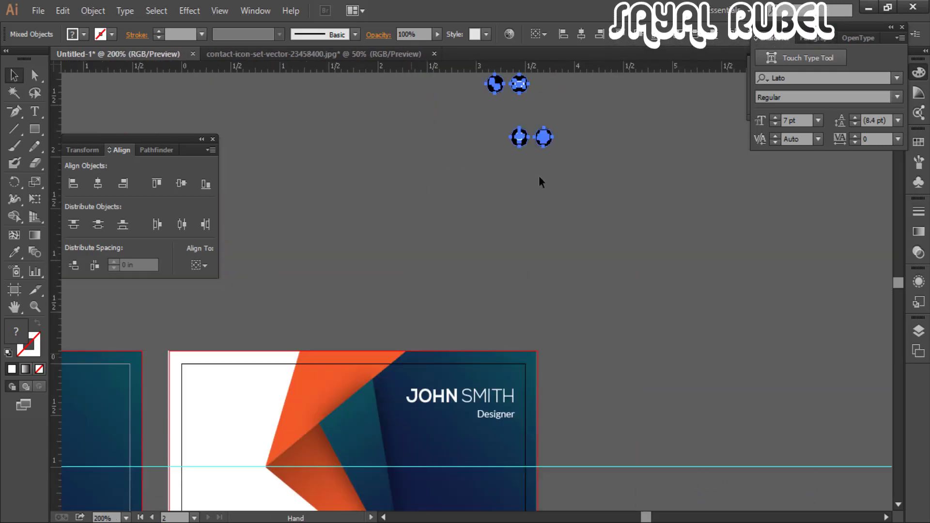
Move the icons onto the dark panel below the job title and add two vertical guides marking a narrow icon column
left_click_drag(531, 160, 464, 427)
left_click_drag(451, 443, 452, 412)
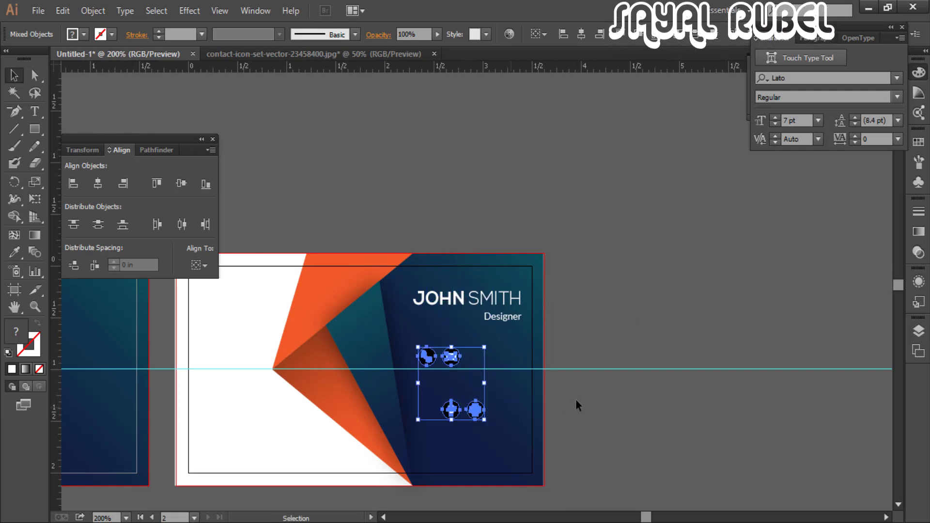
left_click(576, 406)
left_click_drag(55, 412, 437, 459)
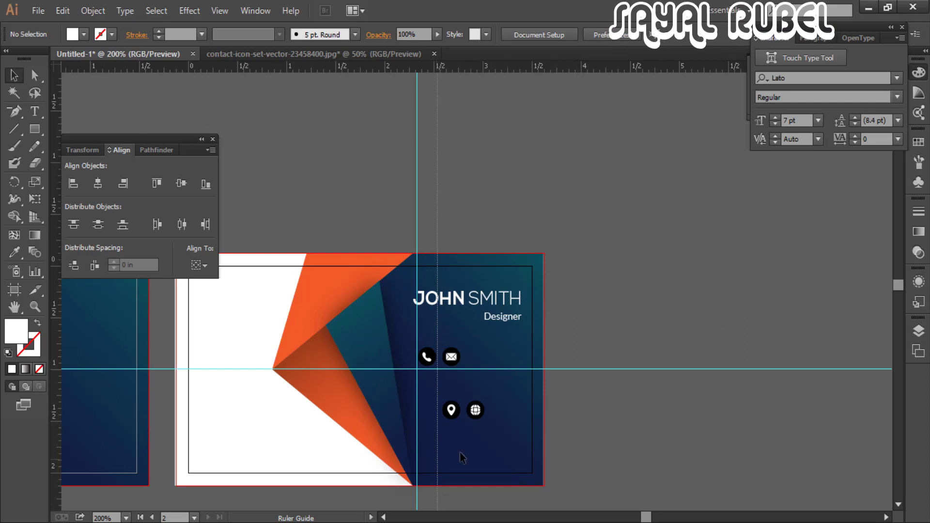
key("ctrl+=")
key("ctrl+=")
left_click_drag(448, 400, 437, 322)
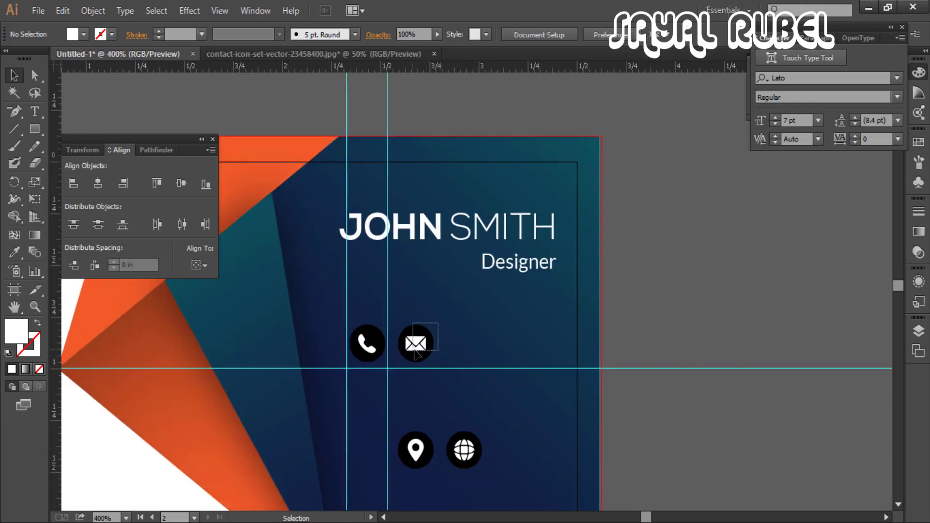
left_click_drag(415, 351, 362, 427)
left_click_drag(365, 314, 363, 345)
right_click(368, 357)
left_click(392, 421)
right_click(525, 330)
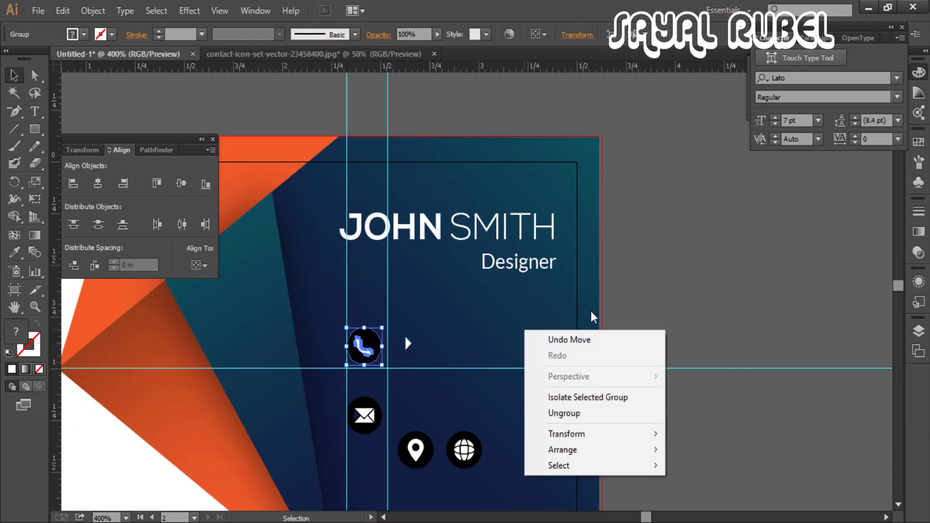
left_click(569, 340)
key("a")
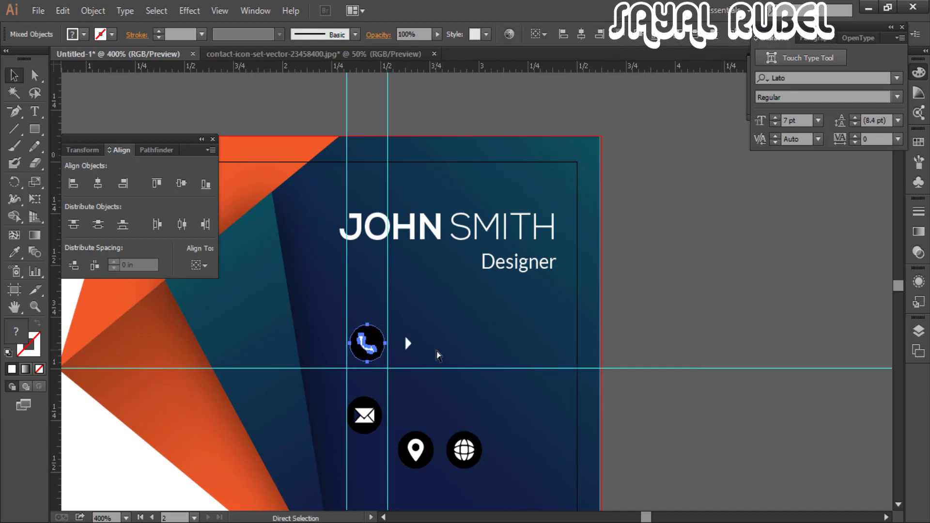
key("ctrl+z")
key("v")
Group the parts of the envelope icon and place it beneath the phone icon between the vertical guides
right_click(404, 358)
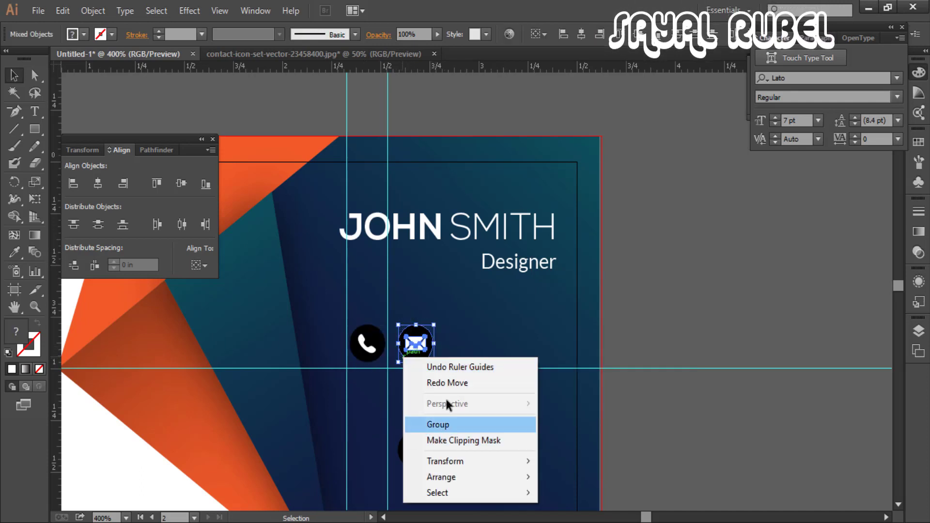
left_click(441, 424)
left_click_drag(435, 360, 381, 410)
left_click(482, 331)
right_click(481, 332)
left_click(508, 463)
Group the parts of the phone icon and align it between the two vertical guides
mouse_move(367, 343)
left_mouse_down()
mouse_move(359, 343)
mouse_move(377, 344)
left_mouse_up()
key("ctrl+z")
left_click(365, 353, "shift")
right_click(365, 351)
left_click(396, 418)
key("ctrl+plus")
key("ctrl+plus")
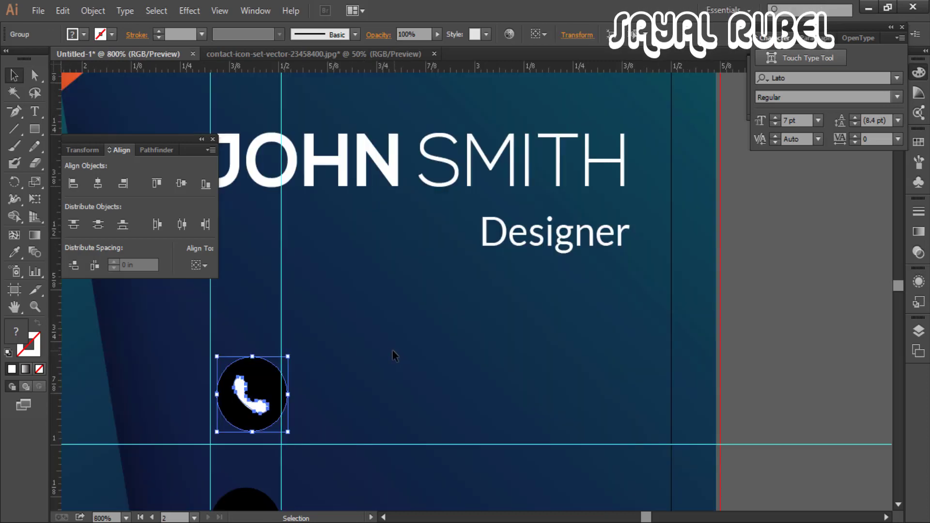
left_click(389, 396)
Move the location pin and globe icons into the guide column, stacked below the envelope
scroll(417, 347, "down", 5)
scroll(399, 378, "left", 1)
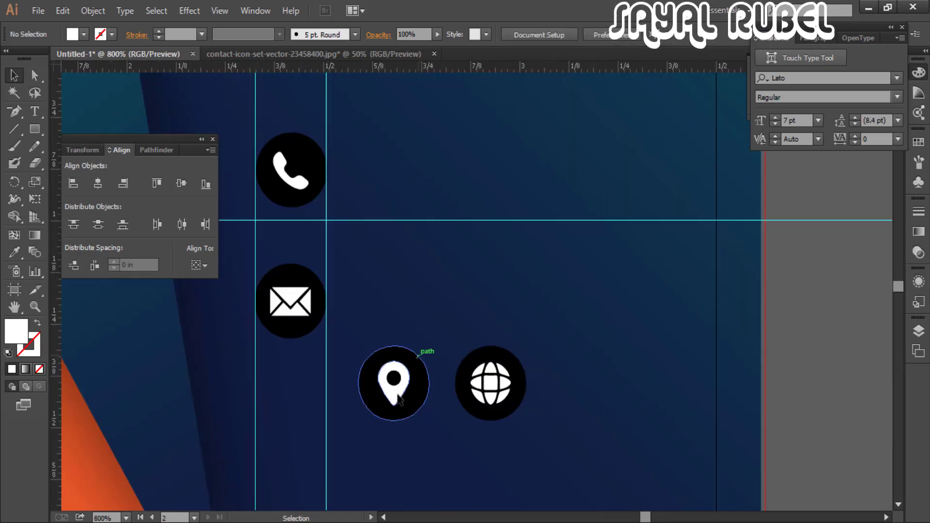
left_click_drag(398, 399, 295, 426)
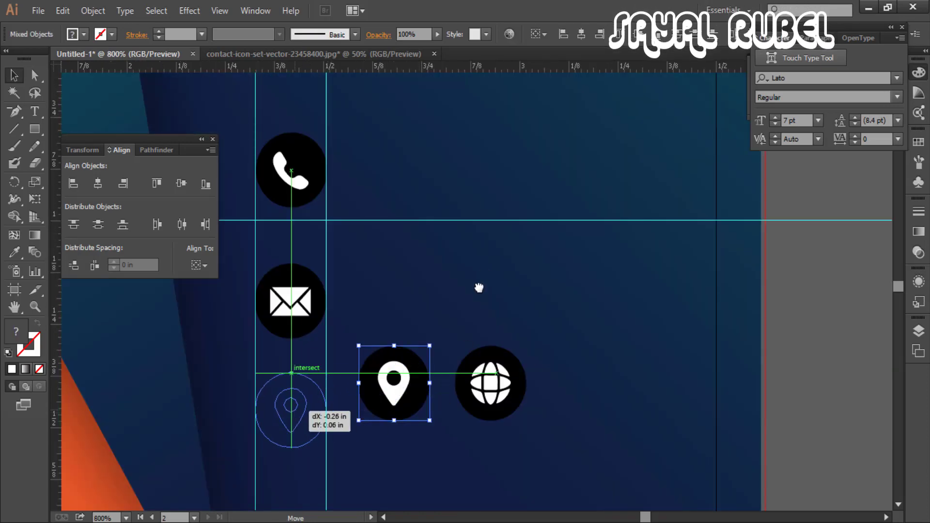
left_click_drag(458, 378, 480, 287)
left_click_drag(501, 306, 320, 449)
Draw a circle centred on the envelope as wide as the guide column, with a red outline and no fill
scroll(421, 366, "down", 1)
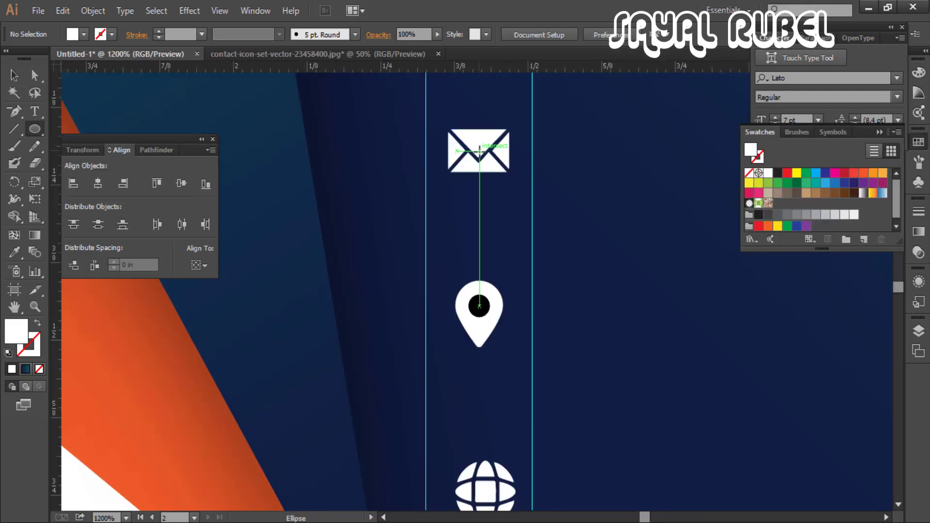
left_click_drag(479, 150, 532, 187)
left_click(14, 74)
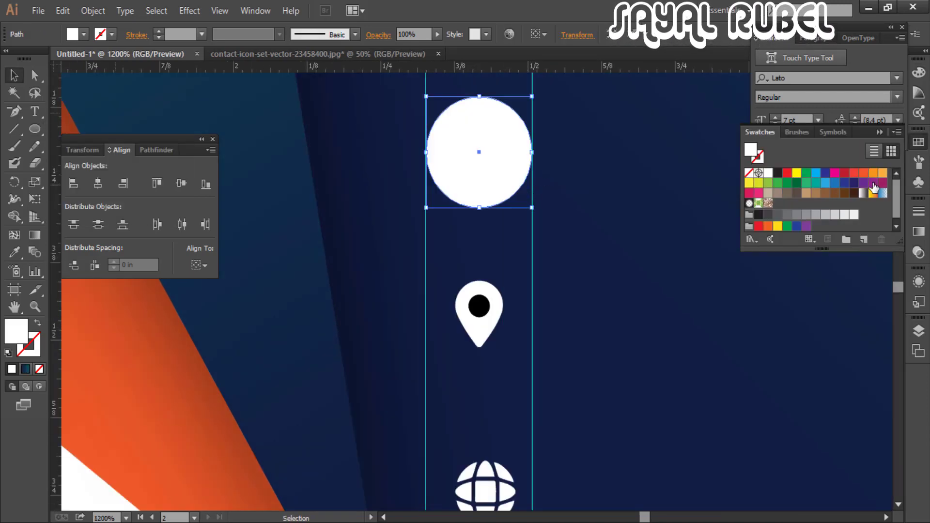
left_click(853, 174)
left_click(37, 323)
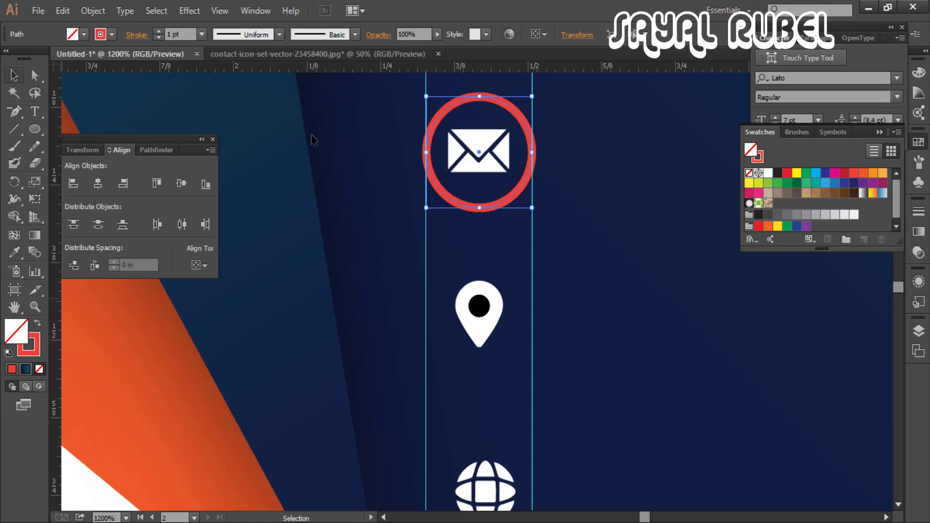
left_click_drag(459, 122, 507, 157)
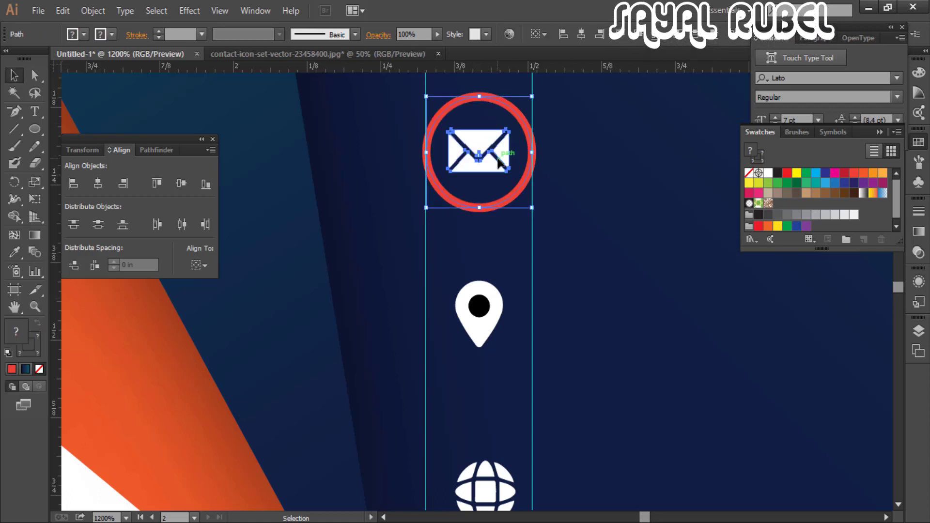
key("i")
left_click(490, 97)
key("ctrl+z")
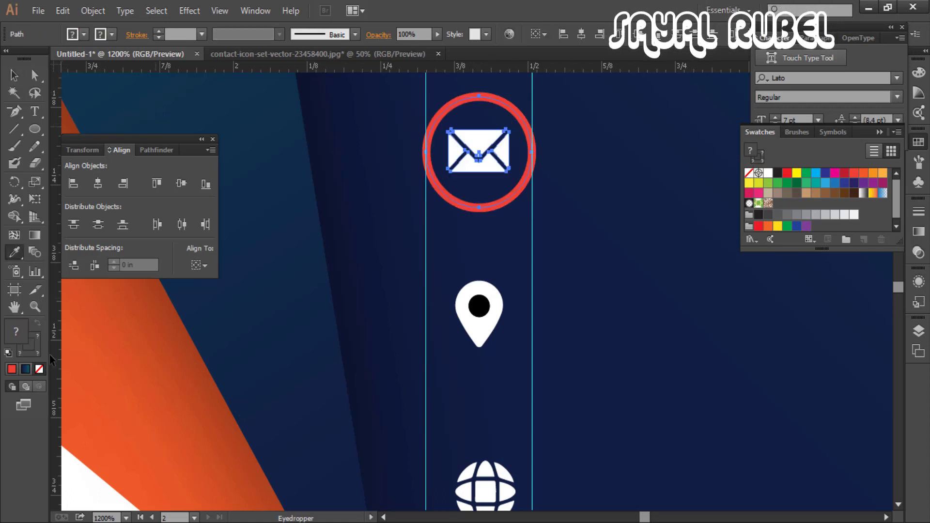
left_click(853, 175)
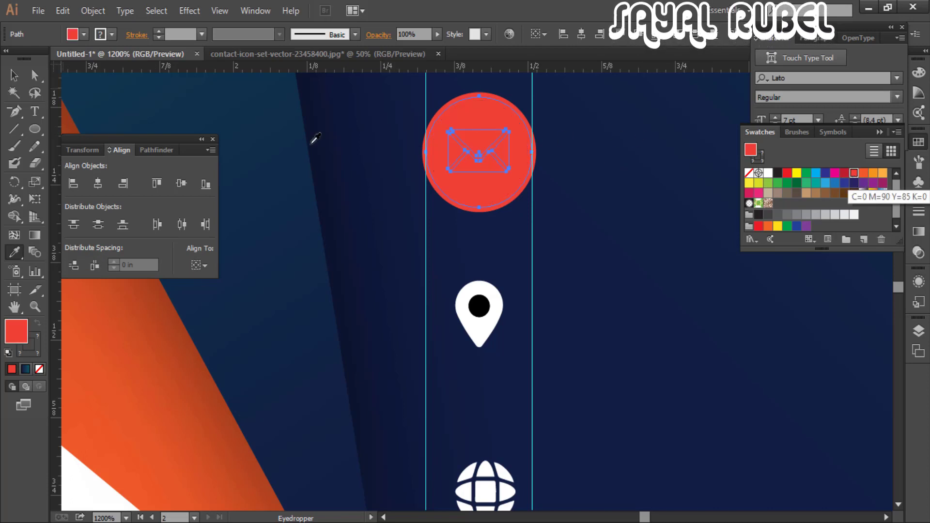
key("ctrl+z")
Select all pieces of the envelope without the ring and fill them with the red swatch C=0 M=90 Y=85 K=0
left_click(14, 74)
left_click(474, 185)
left_click_drag(469, 183, 504, 158)
left_click(514, 167)
left_click(511, 165)
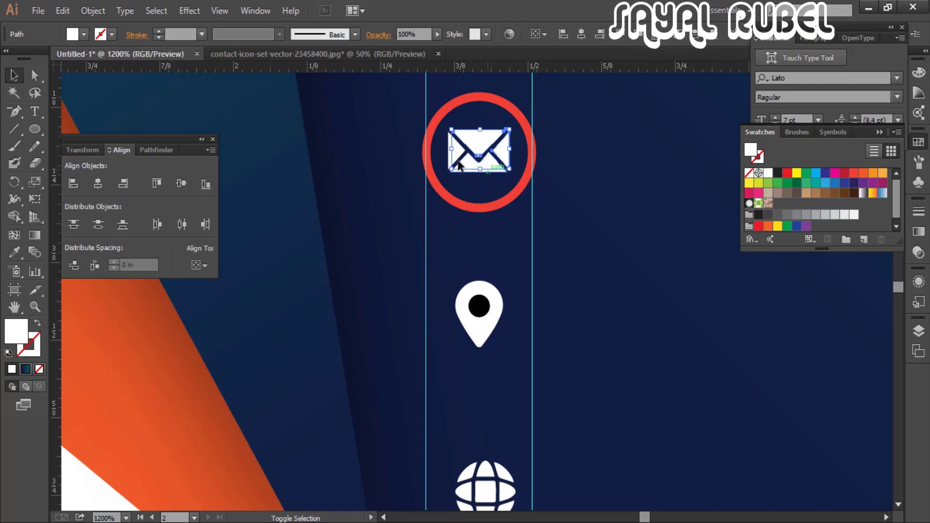
left_click(854, 173)
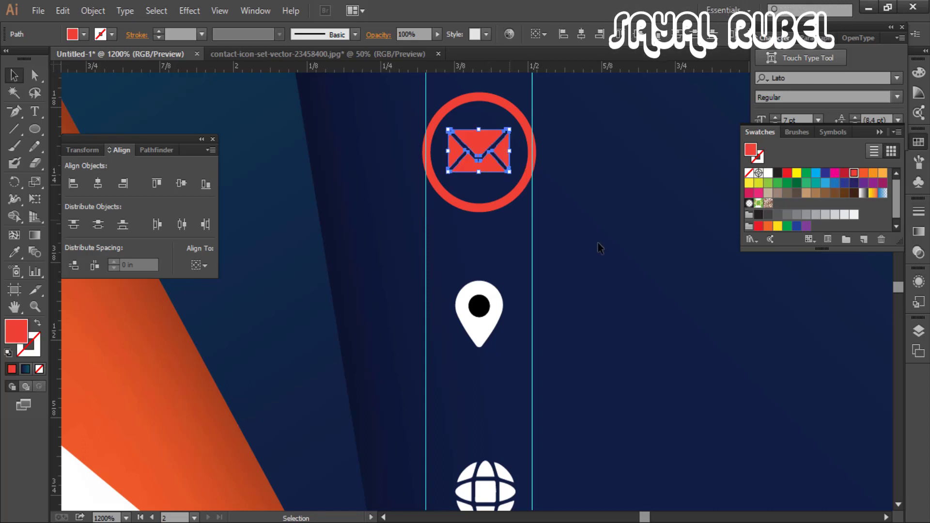
Delete the black circle inside the location pin
left_click(494, 277)
left_click(479, 306)
key("Delete")
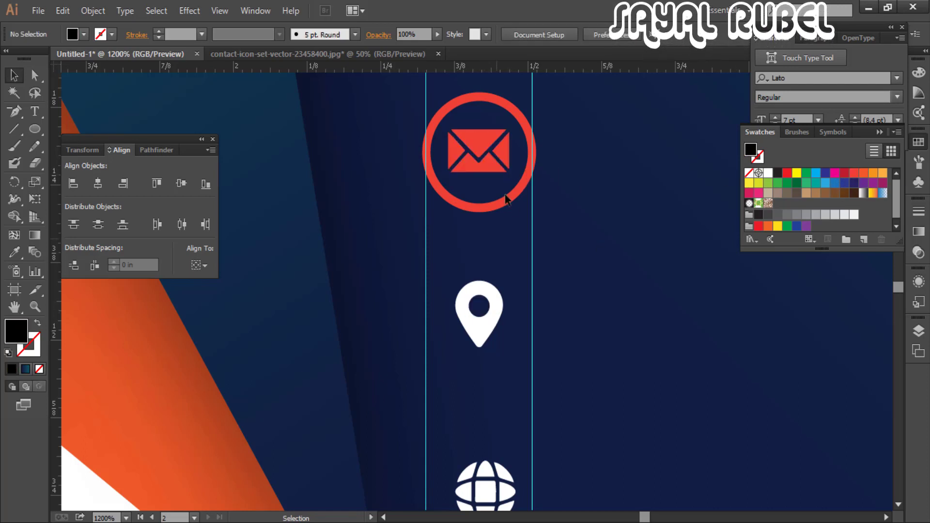
Duplicate the envelope's red ring downwards and centre the copy around the location pin
left_click(507, 203)
left_click(504, 244)
left_click_drag(498, 208, 505, 361)
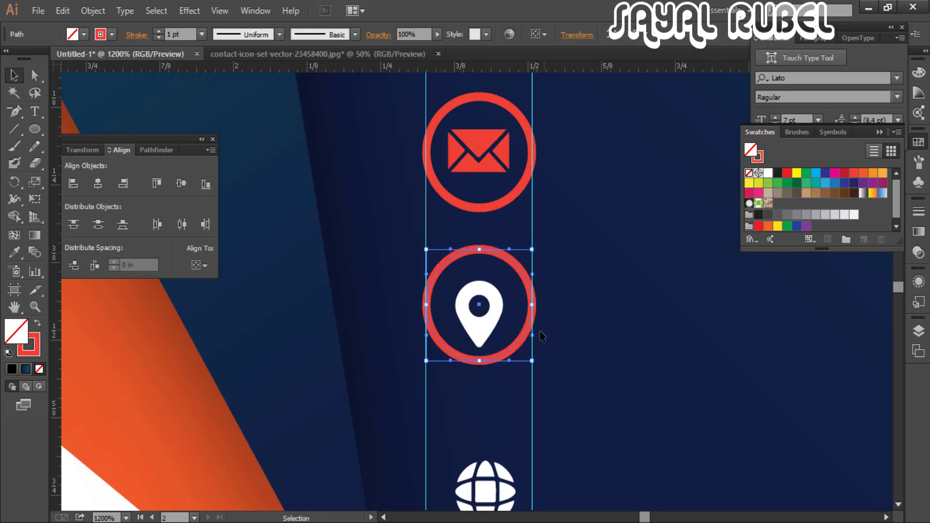
key("Down")
key("Down")
key("Up")
Recolour the location pin with the ring's red as a solid fill without an outline
left_click(477, 311)
left_click(490, 323)
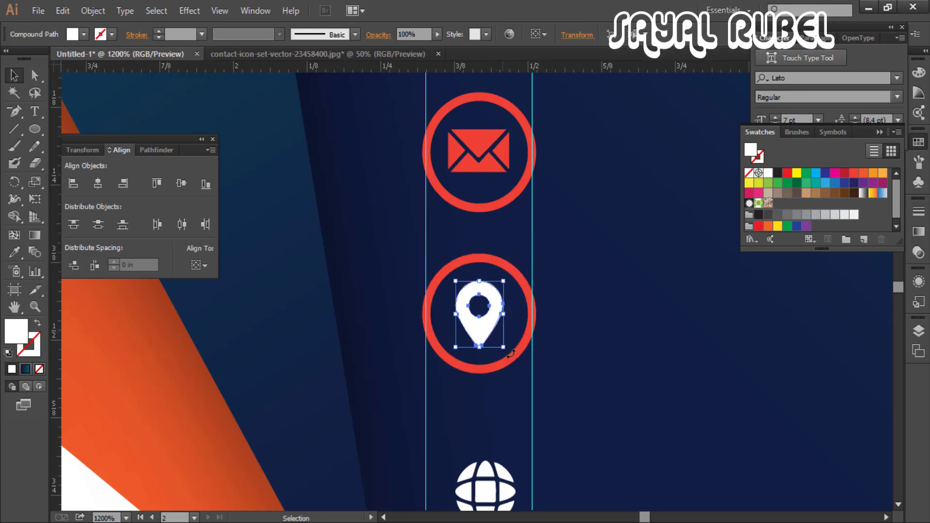
left_click(520, 350)
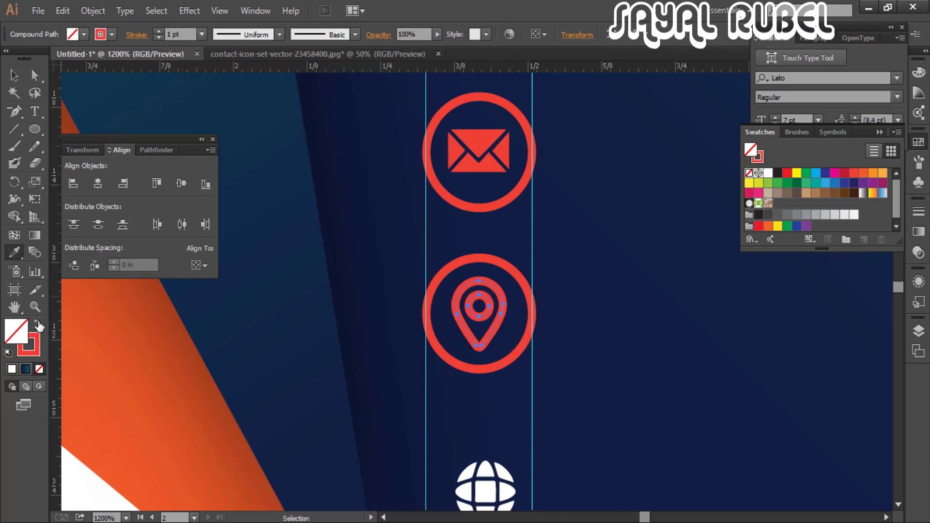
left_click(14, 76)
Duplicate the location pin's red ring around the globe icon and align the copy with the vertical guides
left_click(504, 316)
scroll(507, 310, "down", 3)
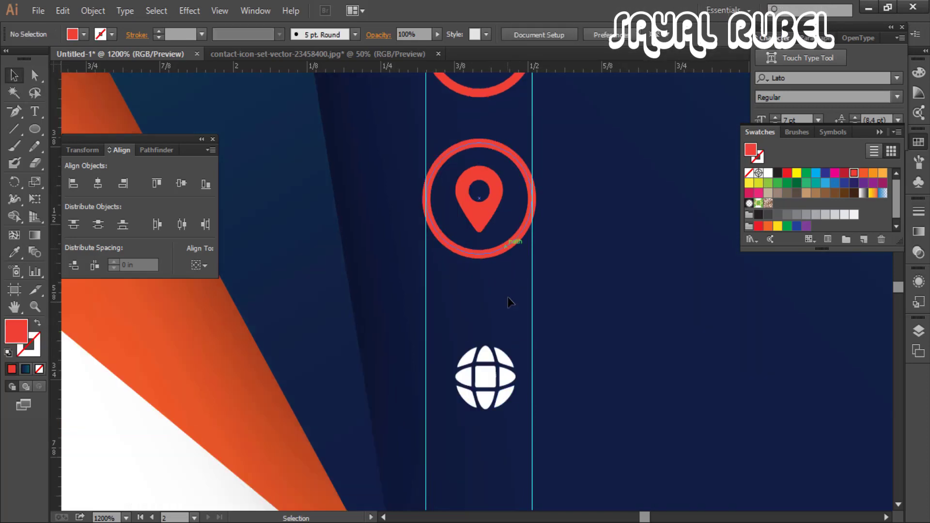
left_click_drag(491, 151, 502, 353)
key("ctrl+z")
left_click_drag(484, 256, 488, 411)
left_click(506, 405, "shift")
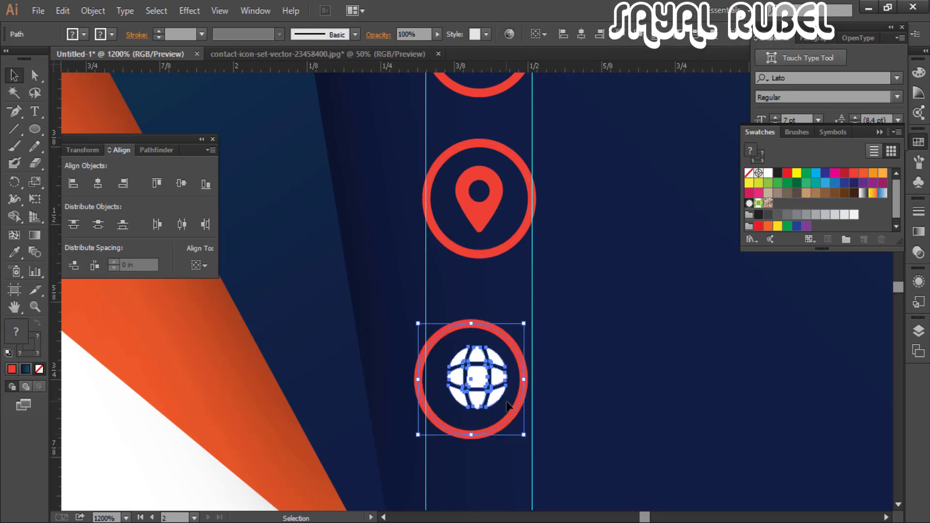
key("Right")
key("ctrl+shift+a")
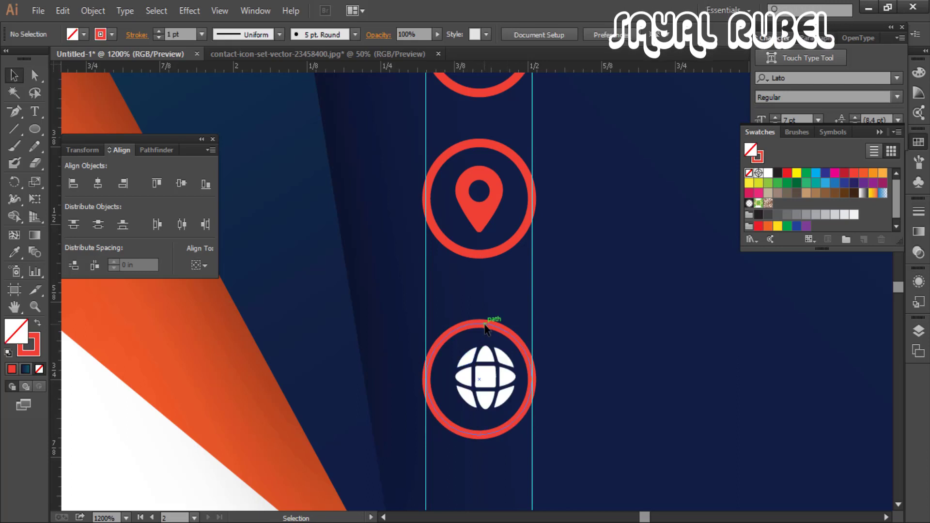
Lock the ring around the globe and nudge the globe pieces left to centre them inside it
left_click(485, 325)
key("ctrl+2")
left_click_drag(455, 330, 504, 409)
key("Left")
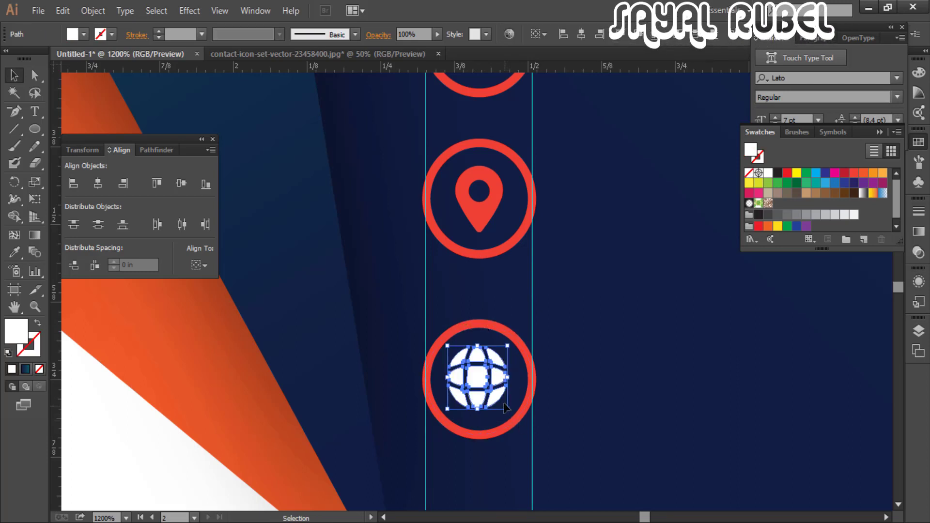
Recolour the globe pieces with the ring's red as a solid fill without an outline and group them
key("i")
left_click(512, 332)
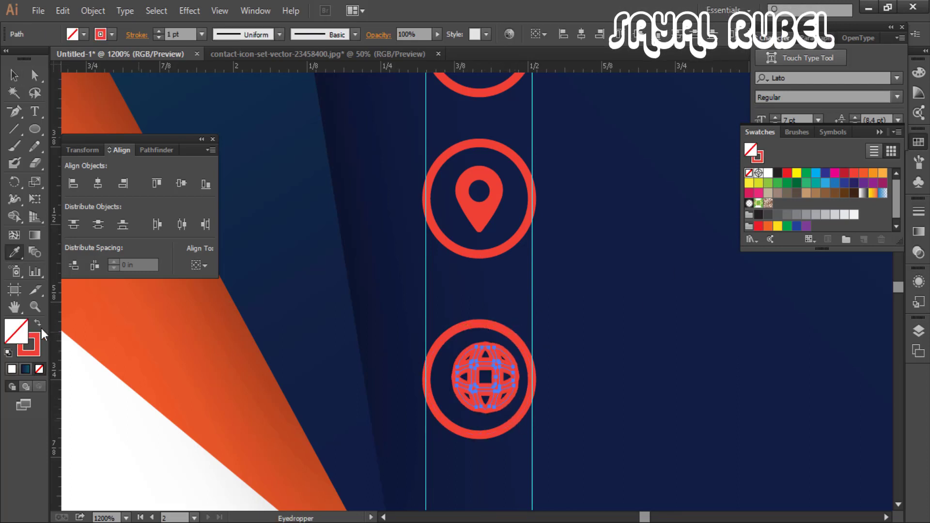
left_click(39, 323)
left_click(14, 75)
right_click(495, 402)
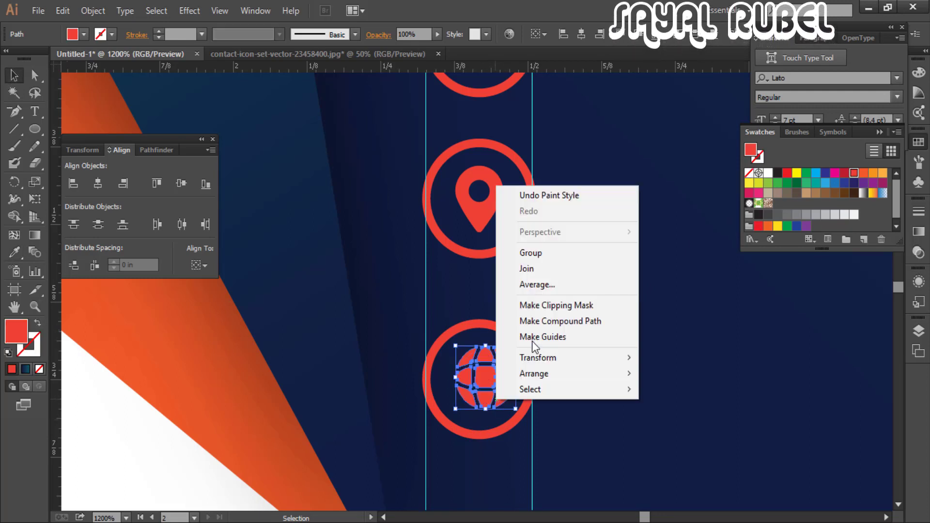
left_click(531, 252)
Unlock the globe's ring, centre the globe and ring horizontally on each other, and move both back between the vertical guides
left_click(481, 303)
key("ctrl+alt+2")
left_click_drag(481, 302, 570, 394)
left_click(586, 33)
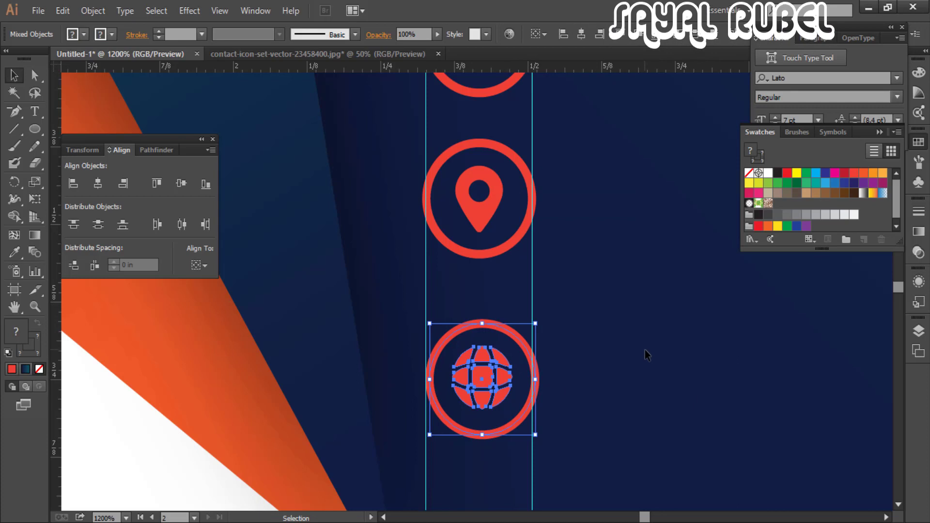
left_click_drag(490, 323, 487, 323)
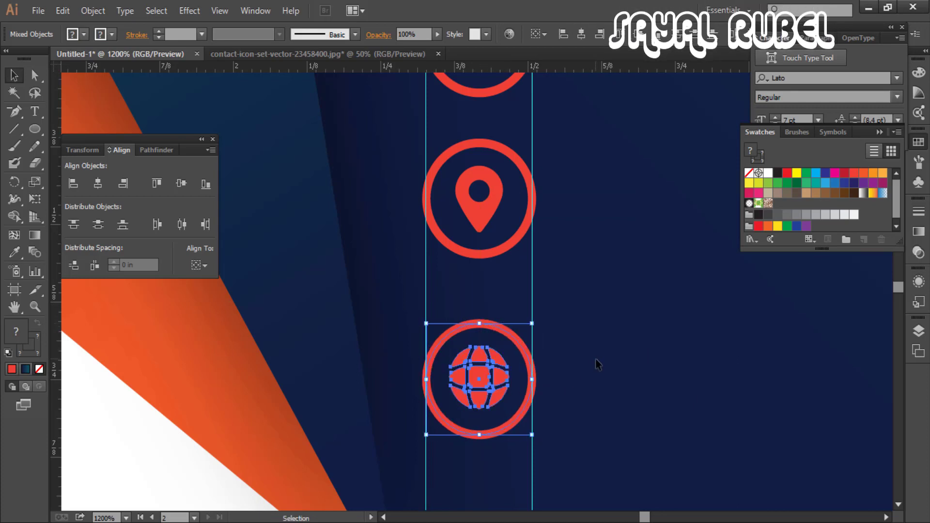
left_click(596, 360)
Centre the location pin horizontally in its ring and try the same alignment on the ungrouped envelope pieces and their ring
key("ctrl+minus")
key("ctrl+minus")
left_click_drag(487, 245, 487, 271)
left_click_drag(468, 234, 483, 284)
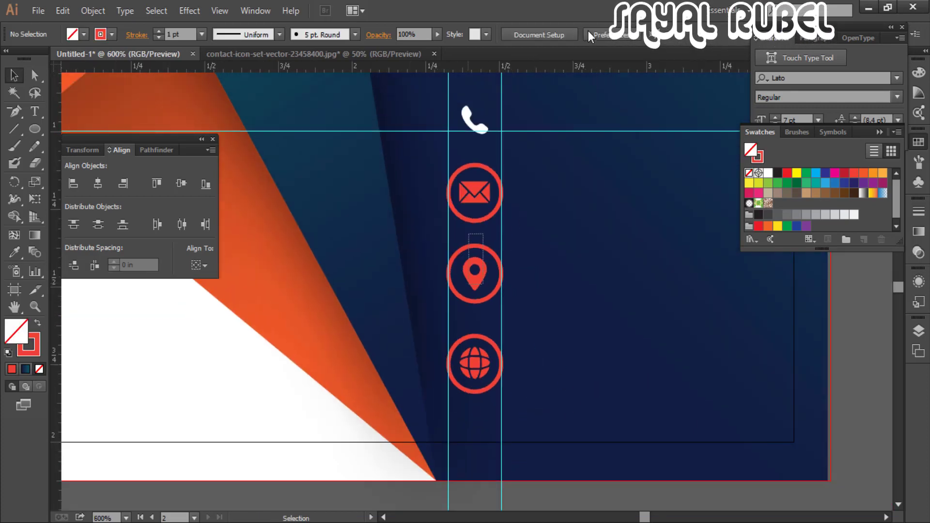
left_click(580, 33)
left_click_drag(476, 154, 464, 203)
left_click(581, 34)
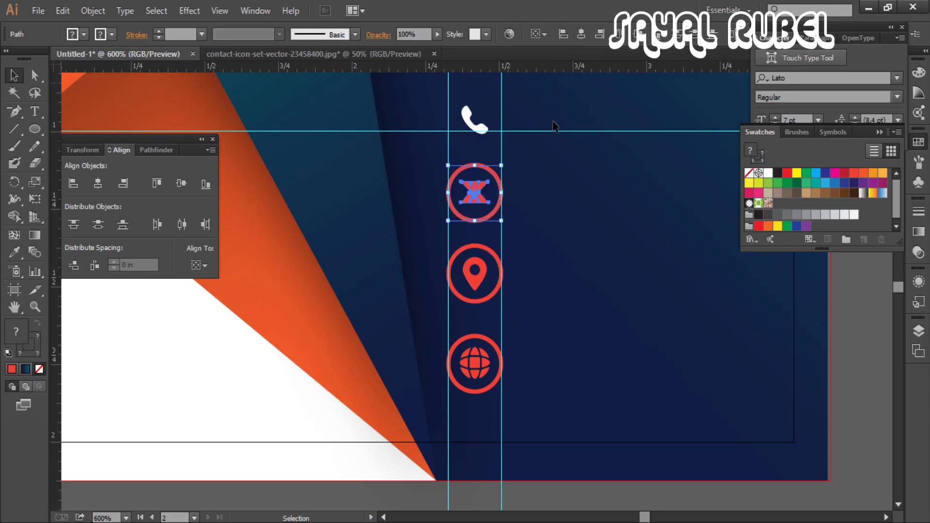
Group the envelope's pieces and select the group together with its surrounding red ring
left_click(489, 166)
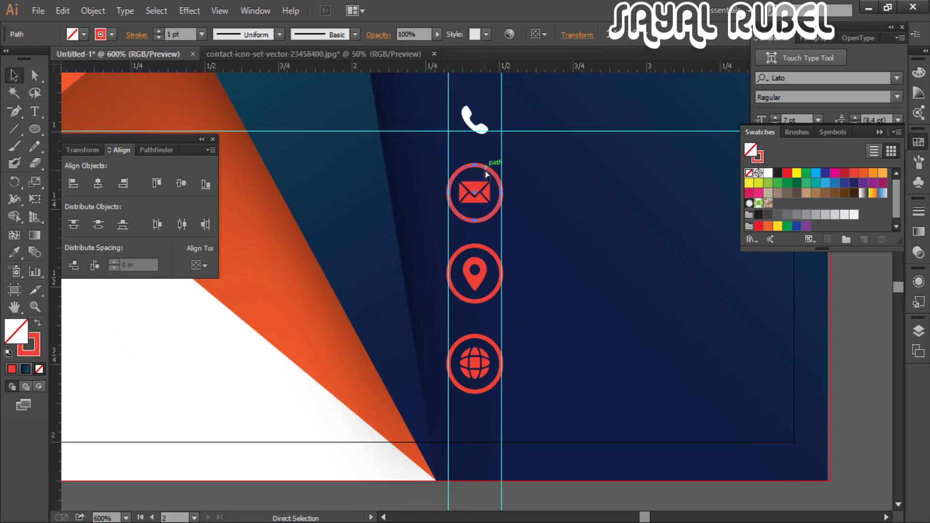
left_click_drag(449, 202, 484, 188)
right_click(477, 187)
left_click(513, 254)
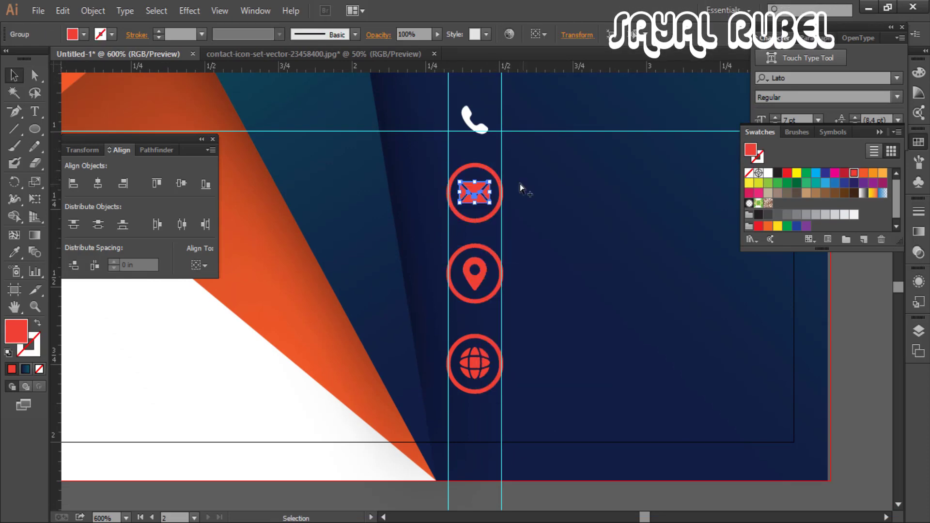
left_click(520, 183)
left_click(497, 179)
left_click(486, 187, "shift")
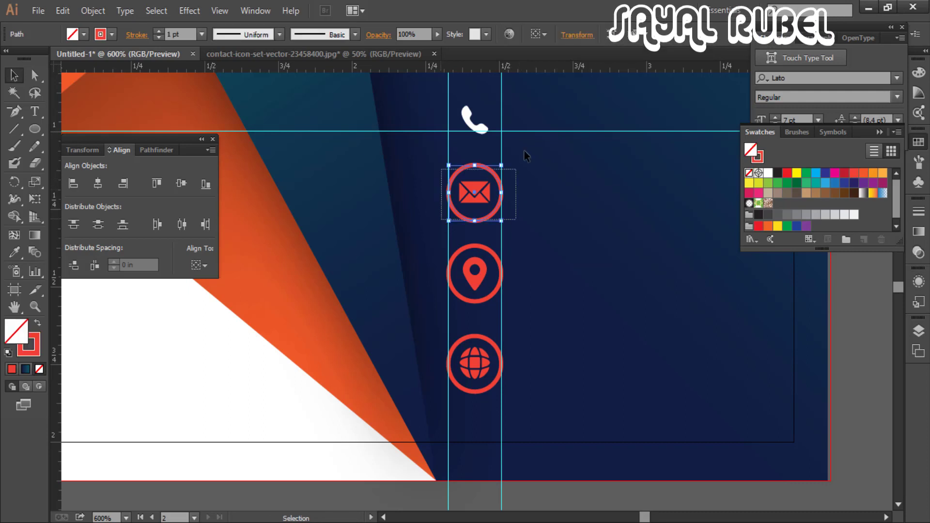
Duplicate the envelope's red ring upwards around the phone icon and recolour the phone with the same red fill
left_click(494, 166)
left_click_drag(494, 167, 494, 94)
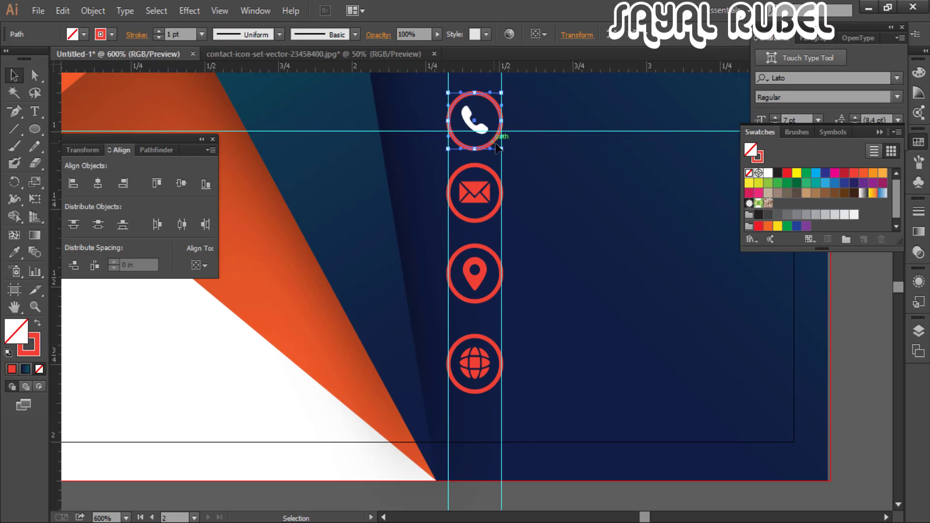
left_click(477, 121)
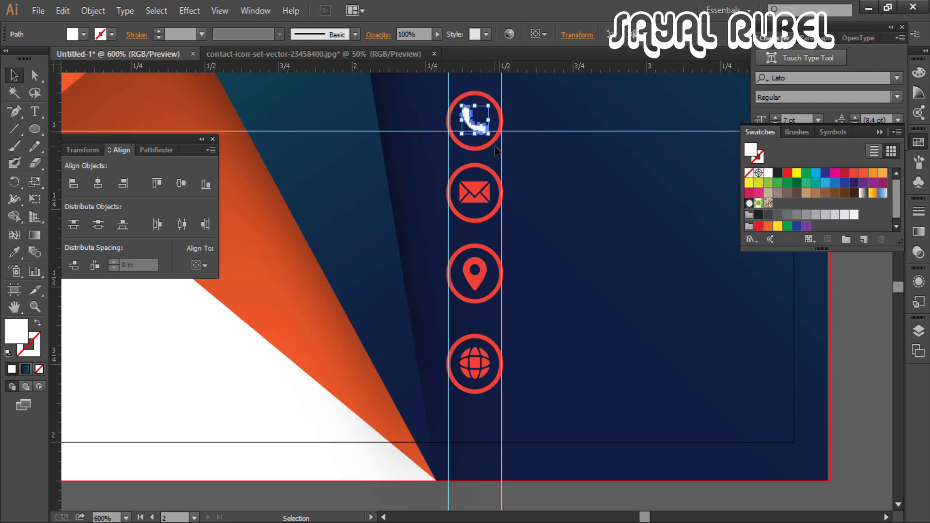
key("i")
left_click(854, 174)
key("v")
left_click(788, 326)
Group each of the four contact icons with its own red ring
key("space")
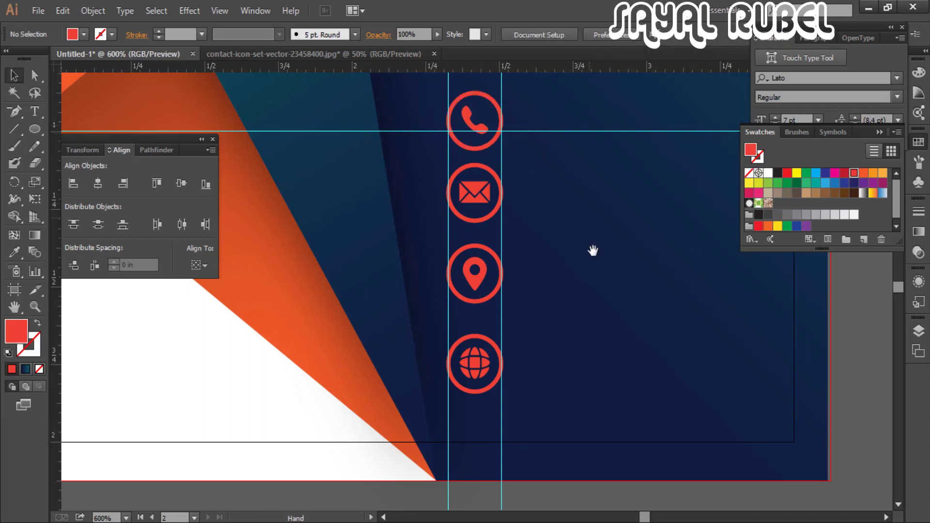
left_click_drag(593, 250, 588, 266)
key("ctrl+minus")
left_click_drag(507, 185, 492, 319)
right_click(493, 217)
left_click(542, 282)
right_click(492, 266)
left_click(522, 333)
right_click(492, 319)
left_click(522, 385)
left_click_drag(527, 360, 499, 379)
right_click(499, 380)
left_click(531, 302)
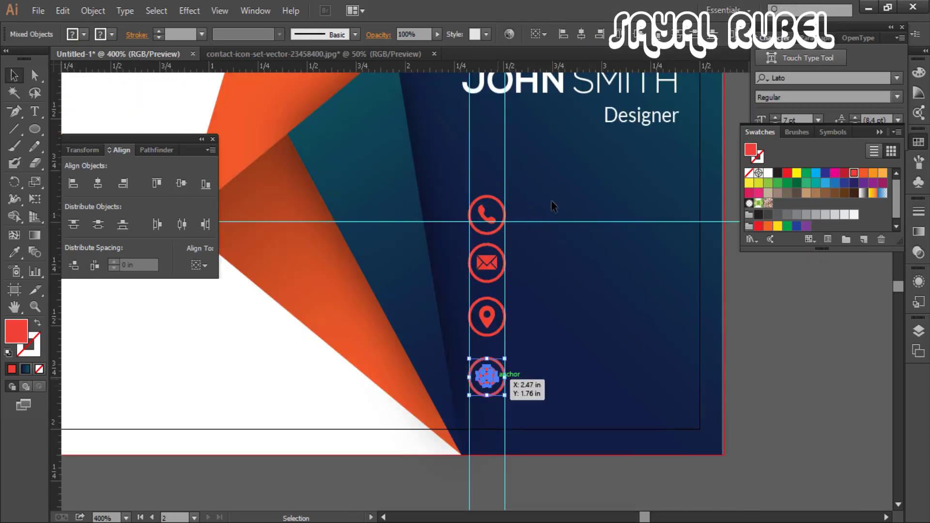
Align the four ringed icons on their horizontal centres and distribute them evenly by their vertical centres
left_click_drag(551, 199, 478, 372)
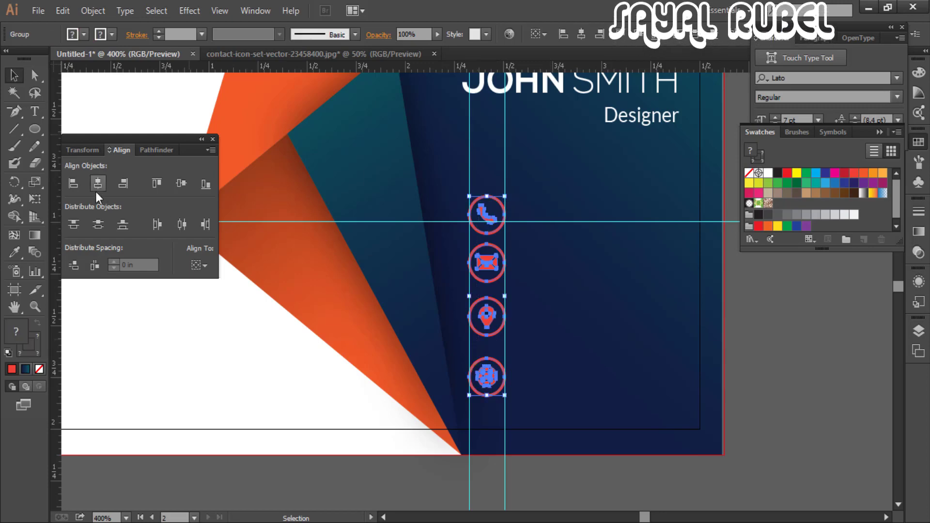
left_click(519, 287)
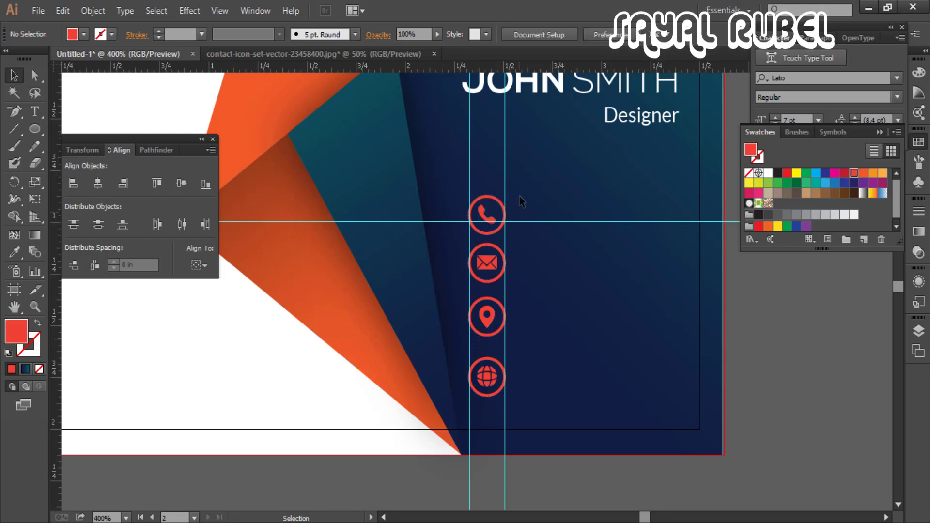
key("ctrl+a")
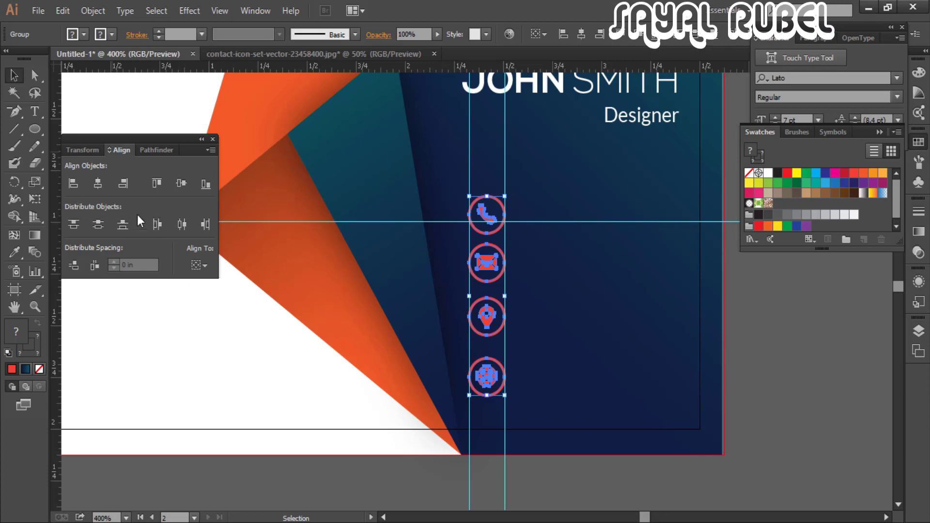
left_click(100, 227)
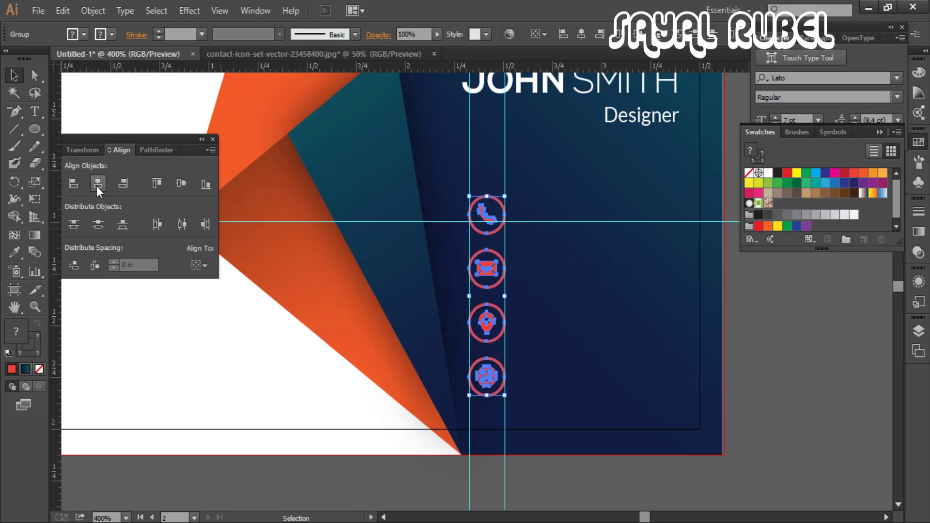
left_click(570, 313)
key("ctrl+minus")
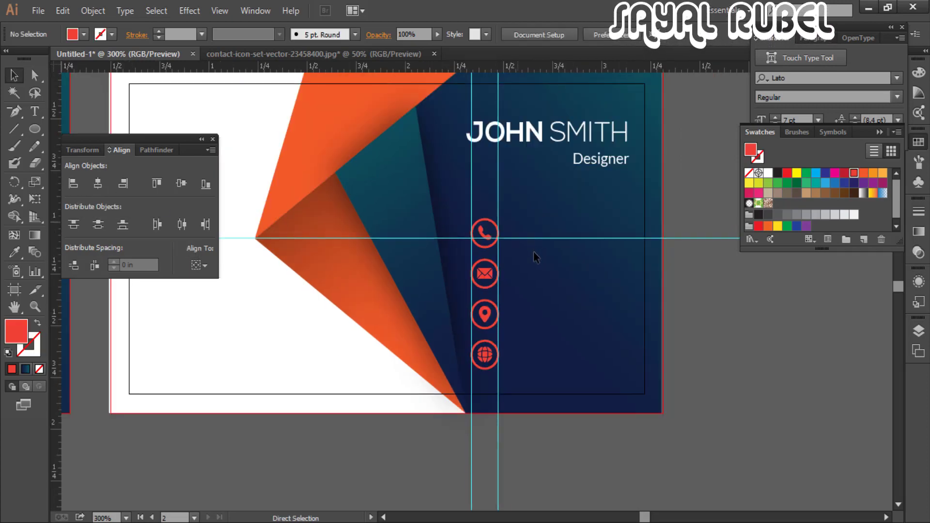
key("ctrl+plus")
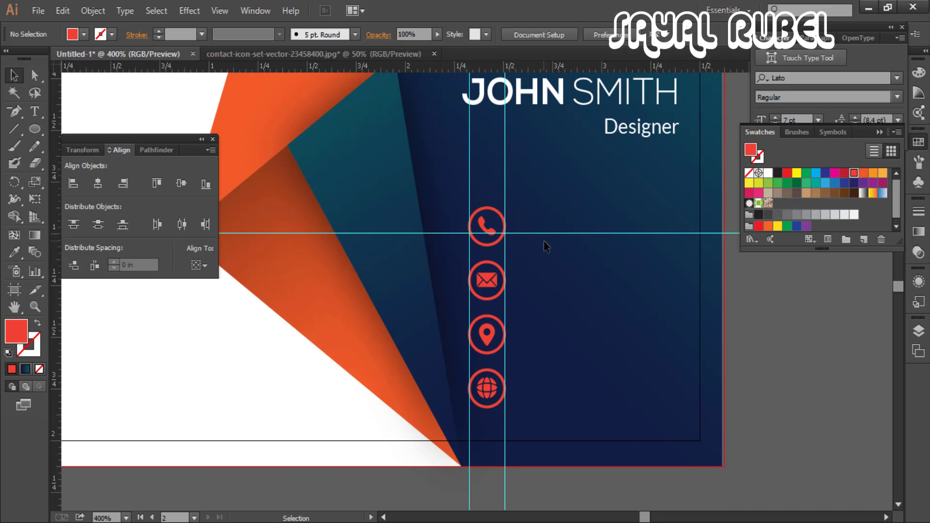
Add a sample postal address as a text line beside the phone icon and colour it white
key("t")
left_click(522, 226)
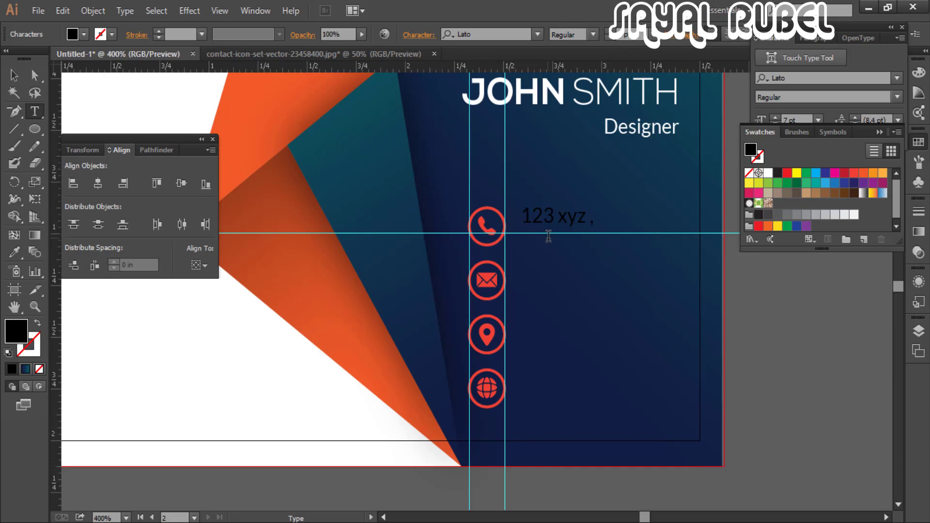
type("123 xyz , ukanda")
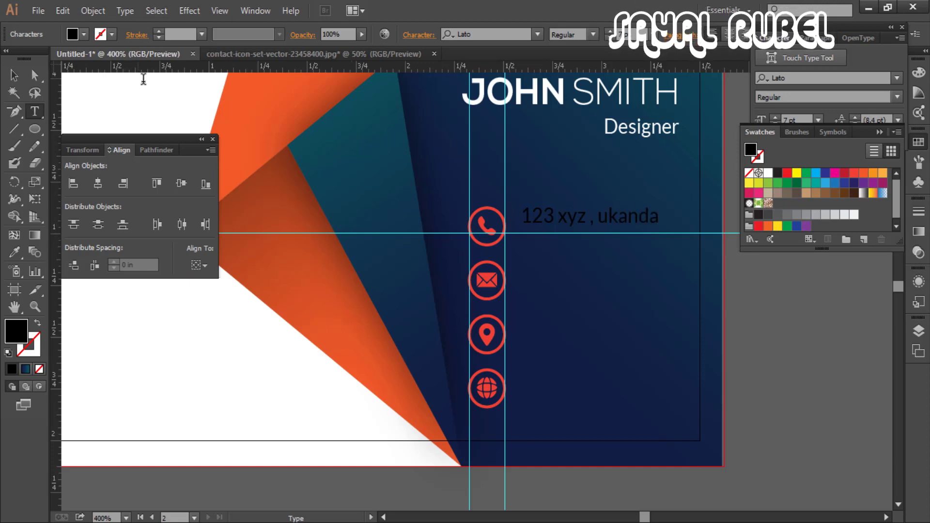
left_click(607, 218)
key("BackSpace")
type("U")
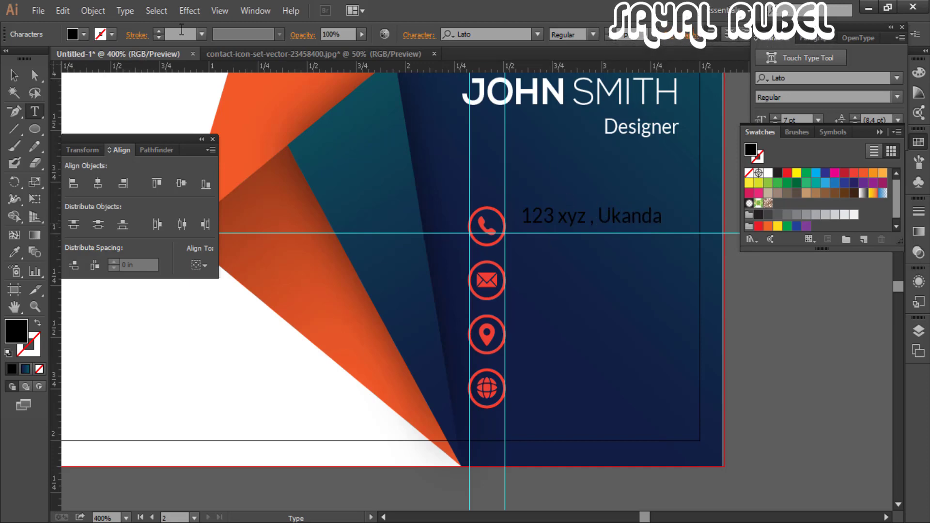
left_click(14, 75)
left_click(768, 173)
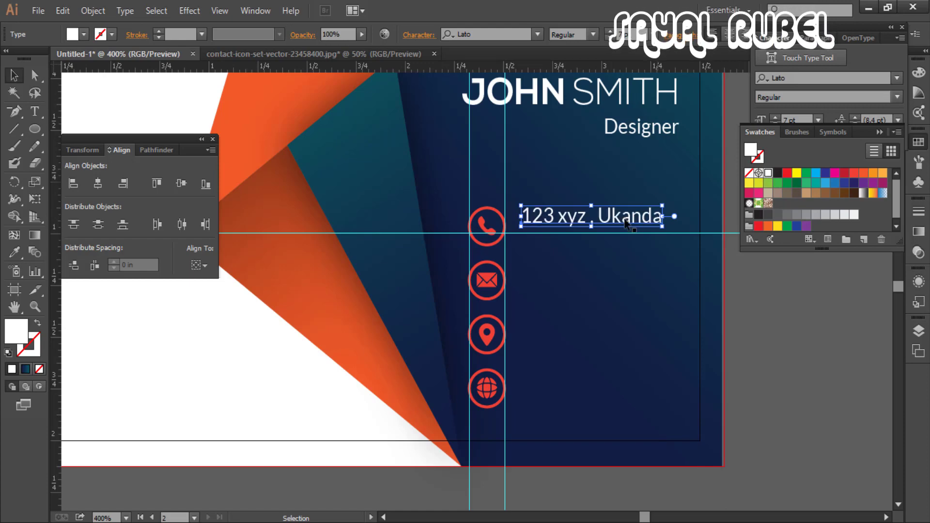
Duplicate the address line beside the envelope icon and replace the copy's text with a phone number
left_click_drag(625, 227, 588, 291)
left_click(618, 208)
double_click(588, 291)
key("ctrl+a")
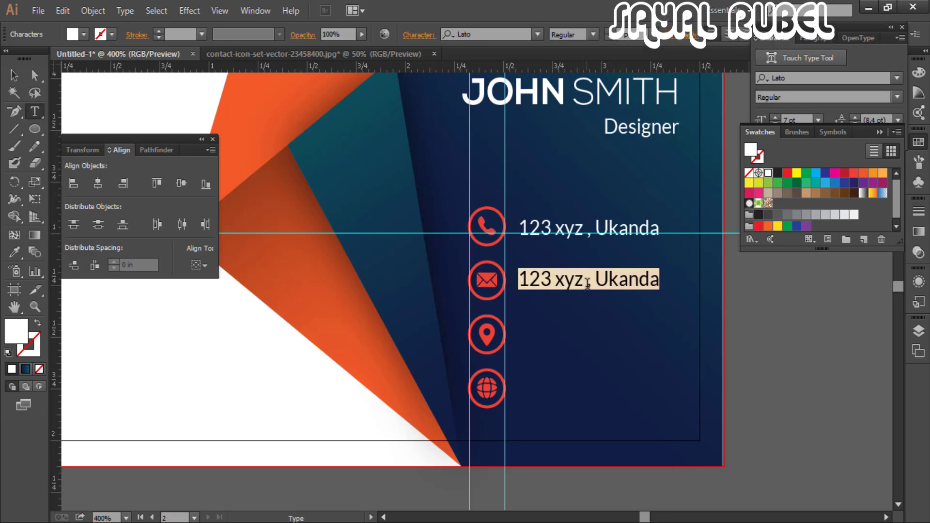
type("++00")
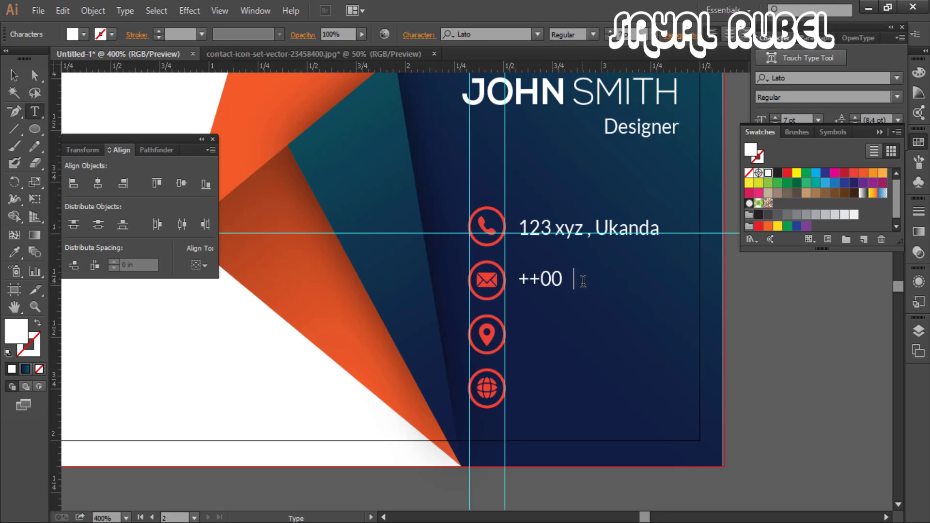
key("BackSpace")
key("BackSpace")
key("BackSpace")
key("BackSpace")
key("BackSpace")
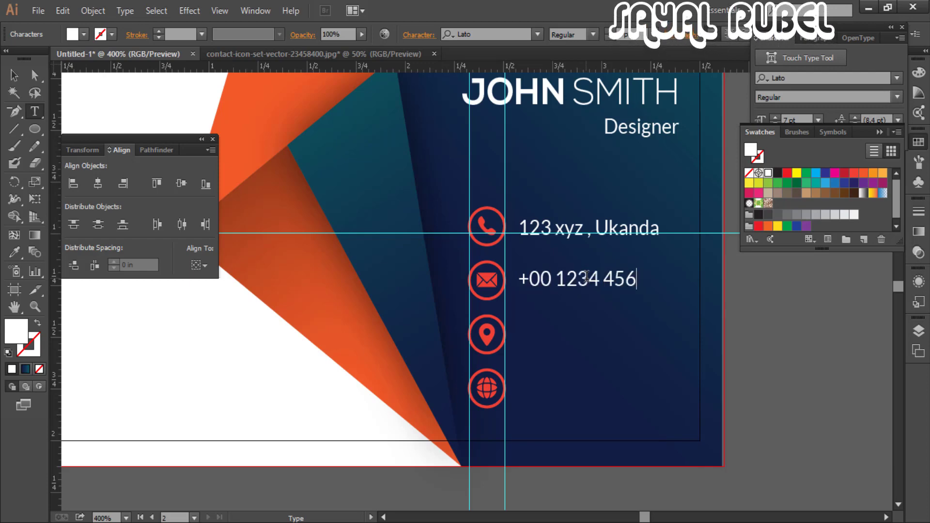
Place the phone number beside the phone icon and the address beside the location pin, deleting the spare number copy
left_click(15, 77)
left_click_drag(588, 283, 588, 343)
left_click_drag(649, 239, 643, 364)
left_click_drag(589, 279, 589, 227)
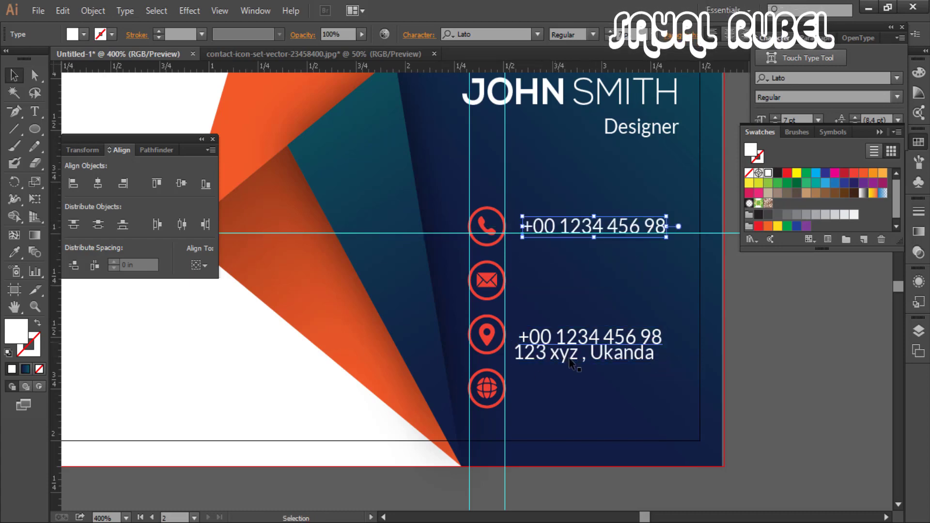
left_click_drag(576, 353, 581, 353)
left_click_drag(580, 335, 580, 307)
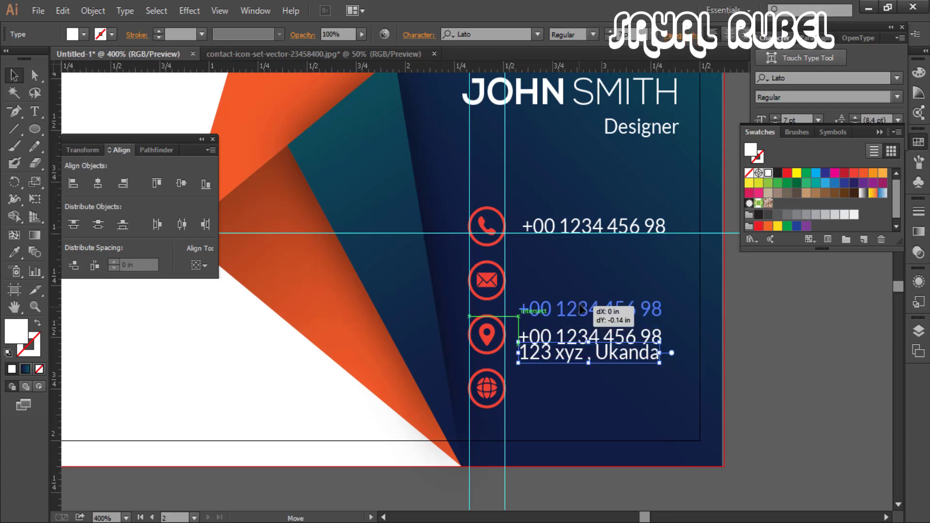
left_click_drag(581, 309, 582, 308)
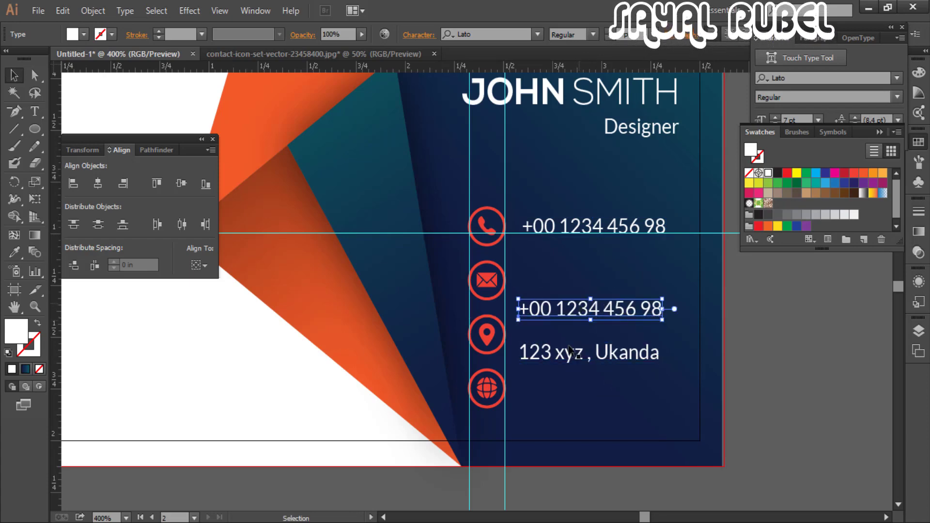
key("Delete")
left_click_drag(567, 353, 566, 335)
Duplicate the phone number line beside the envelope icon and replace the copy's text with the contact e-mail address
left_click_drag(553, 234, 553, 288)
key("t")
left_click_drag(662, 289, 529, 283)
key("BackSpace")
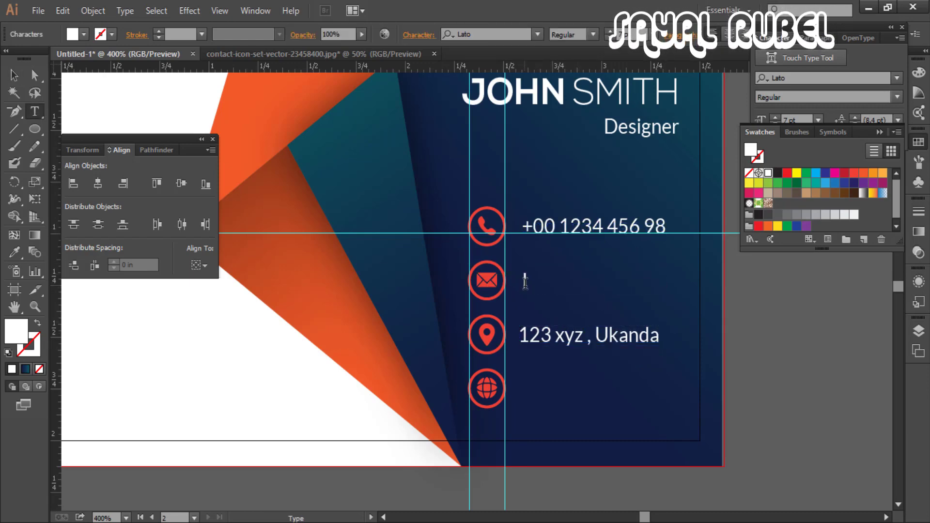
key("BackSpace")
key("BackSpace")
key("BackSpace")
key("BackSpace")
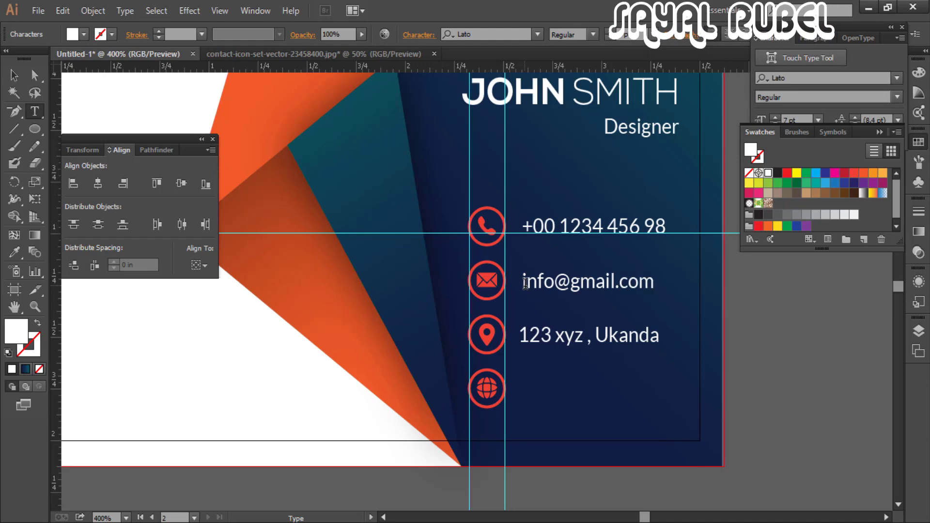
left_click(14, 75)
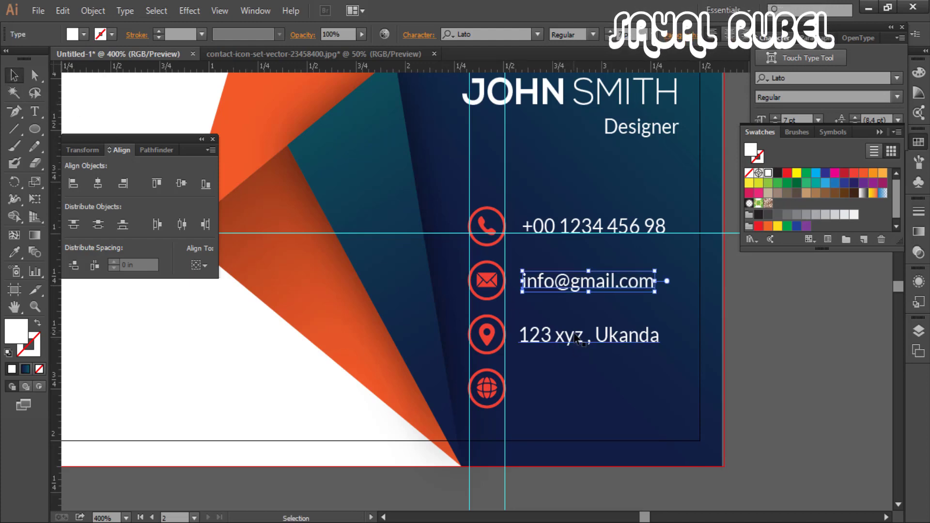
left_click_drag(571, 383, 571, 388)
key("t")
left_click_drag(659, 395, 503, 383)
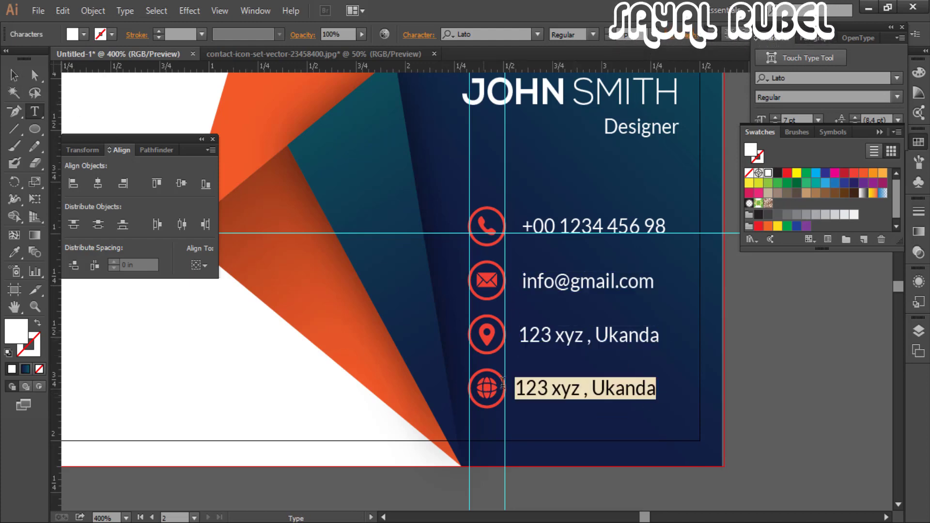
type("www,")
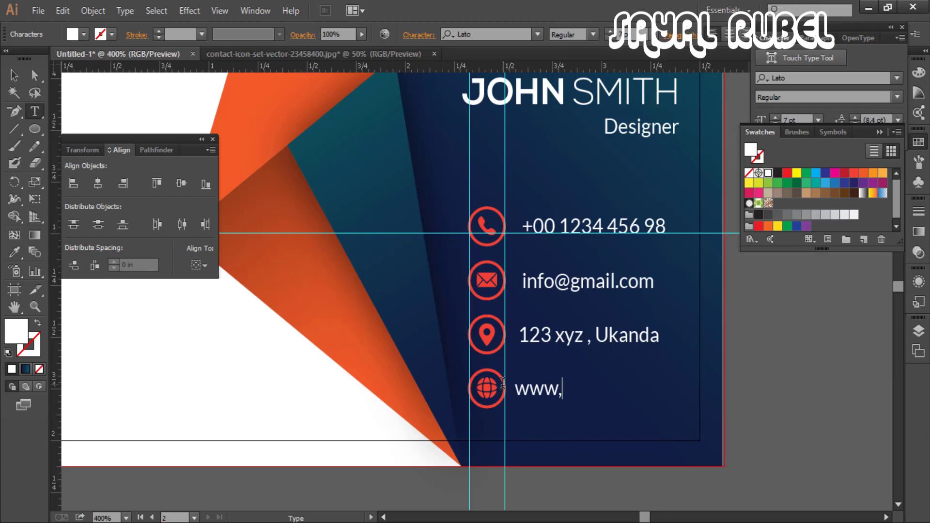
key("BackSpace")
key("BackSpace")
key("BackSpace")
key("BackSpace")
key("BackSpace")
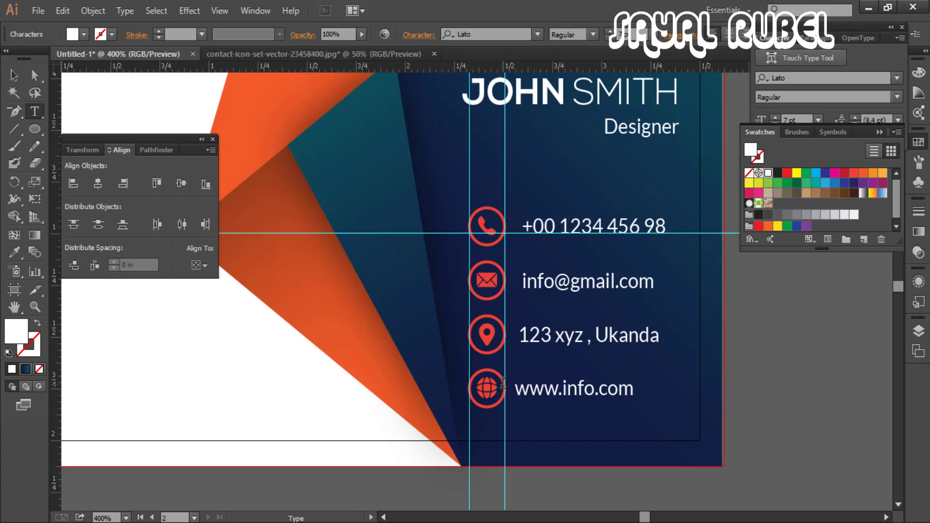
Left-align the phone, e-mail, address and website text lines with each other on the back card
left_click(14, 75)
left_click(549, 236)
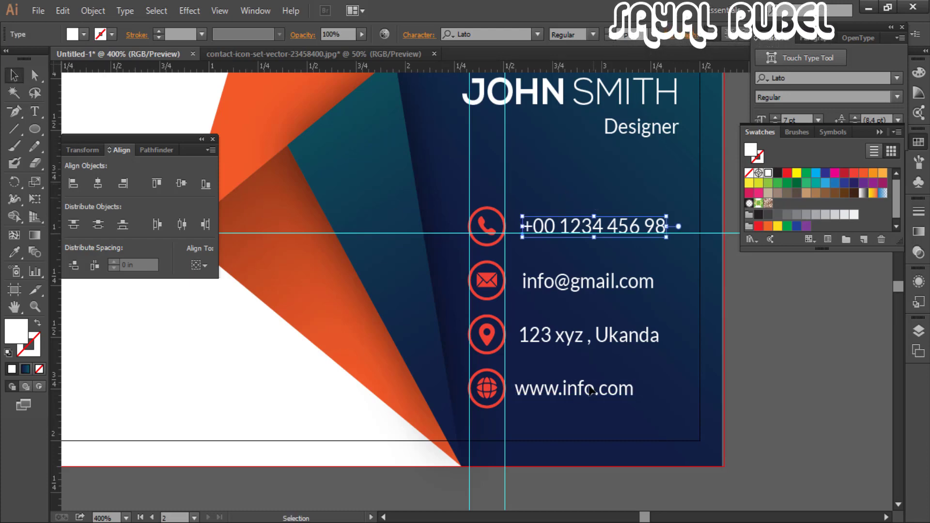
left_click_drag(590, 391, 577, 208)
left_click(74, 183)
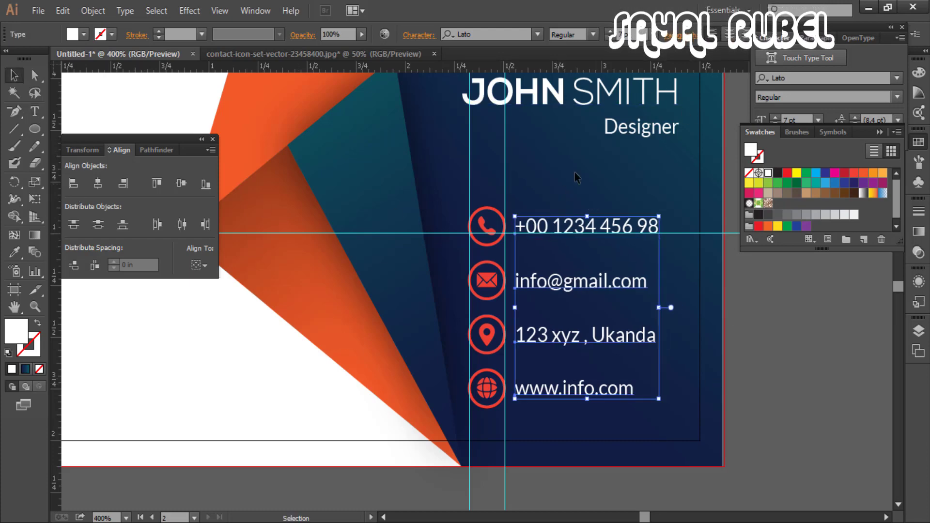
Vertically centre each of the four contact text lines on the ringed icon beside it
left_click_drag(578, 170, 498, 238)
left_click_drag(481, 192, 521, 227)
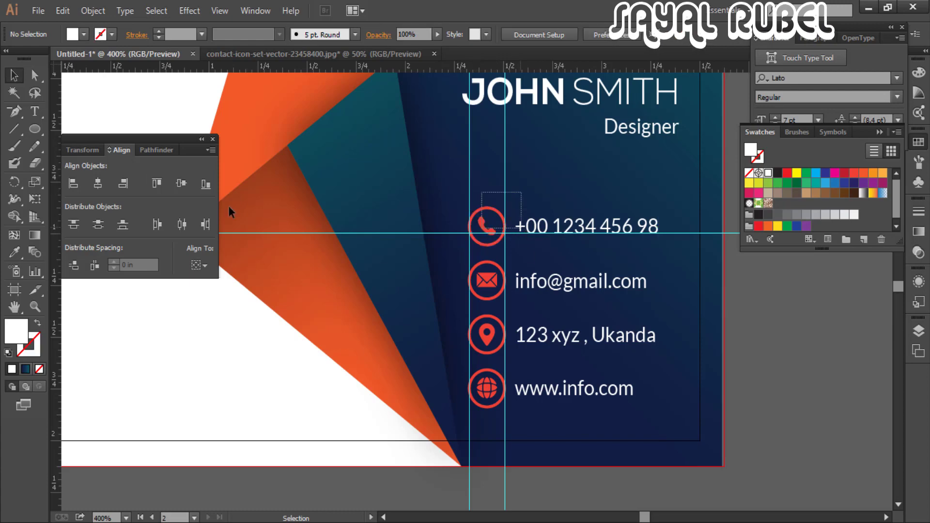
key("ctrl+z")
left_click(181, 183)
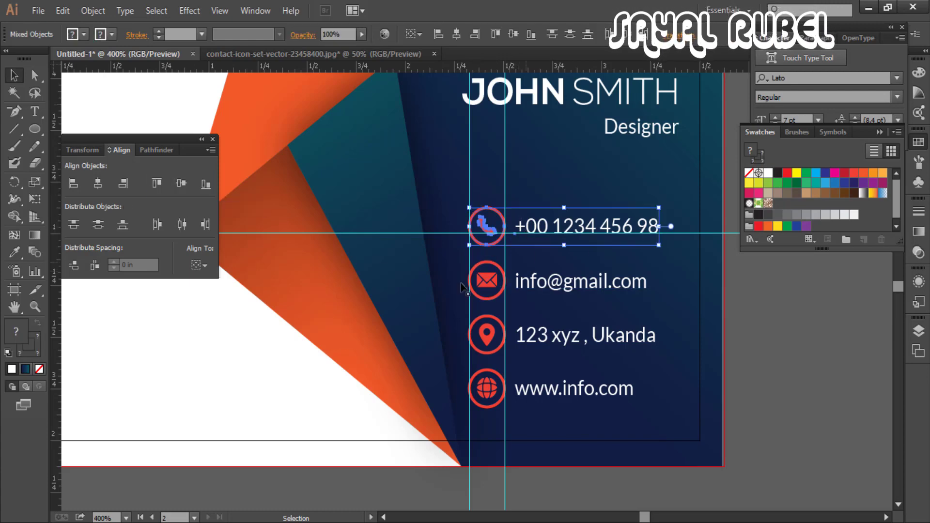
left_click_drag(528, 264, 500, 282)
left_click(180, 184)
left_click_drag(583, 319, 501, 345)
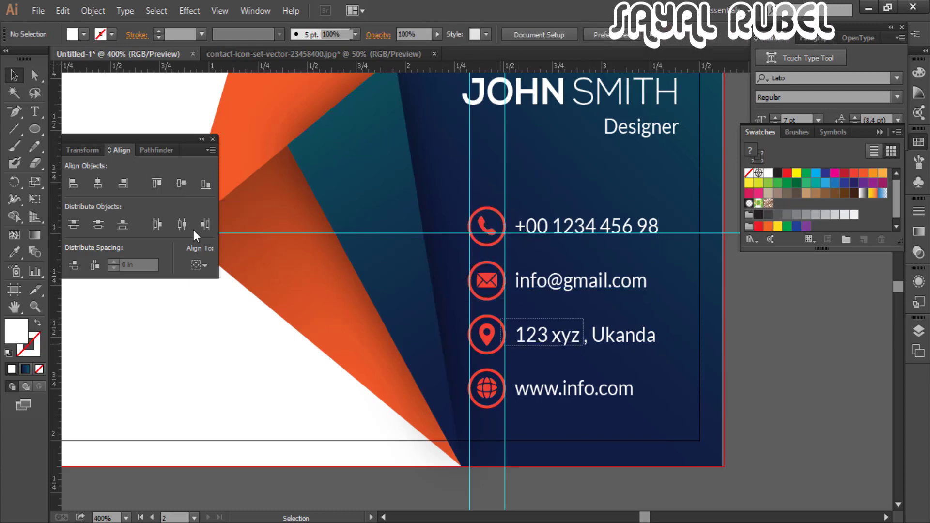
left_click(182, 183)
left_click_drag(486, 426, 531, 386)
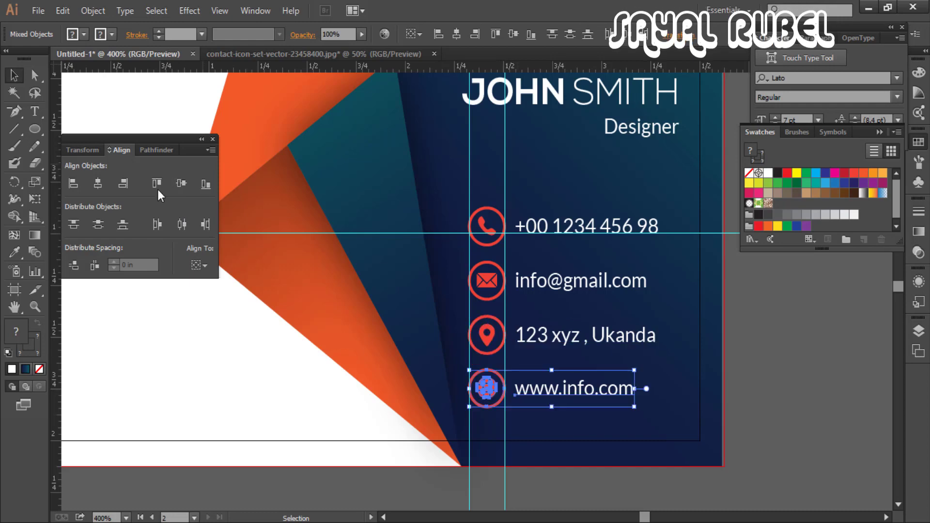
left_click(181, 183)
Group each contact icon with its text line, making four separate groups for phone, e-mail, address and website
left_click_drag(576, 188, 486, 235)
right_click(486, 236)
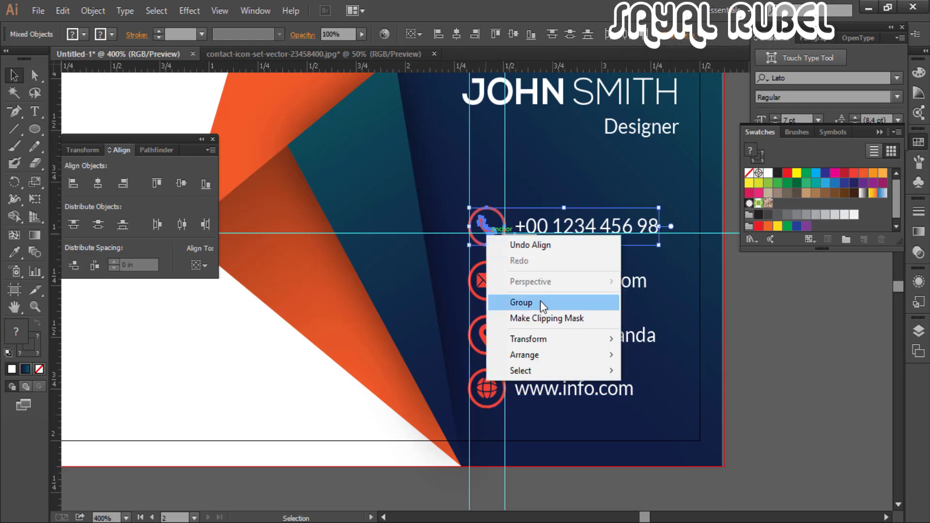
left_click(539, 302)
left_click_drag(540, 258, 505, 393)
right_click(498, 288)
left_click(535, 355)
right_click(501, 330)
left_click(536, 396)
right_click(506, 393)
left_click(616, 309)
Distribute the four contact groups evenly by their vertical centres
left_click_drag(660, 195, 593, 214)
left_click_drag(568, 412, 554, 167)
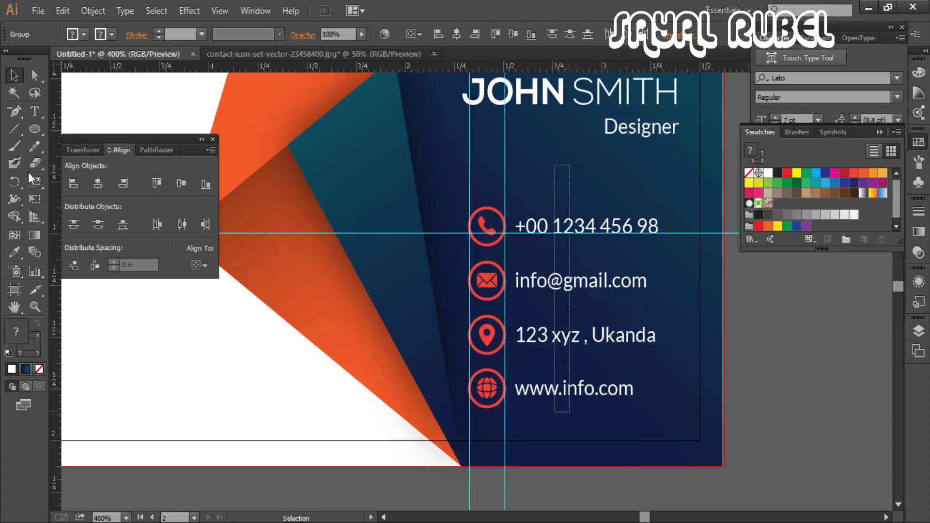
left_click(97, 186)
key("ctrl+z")
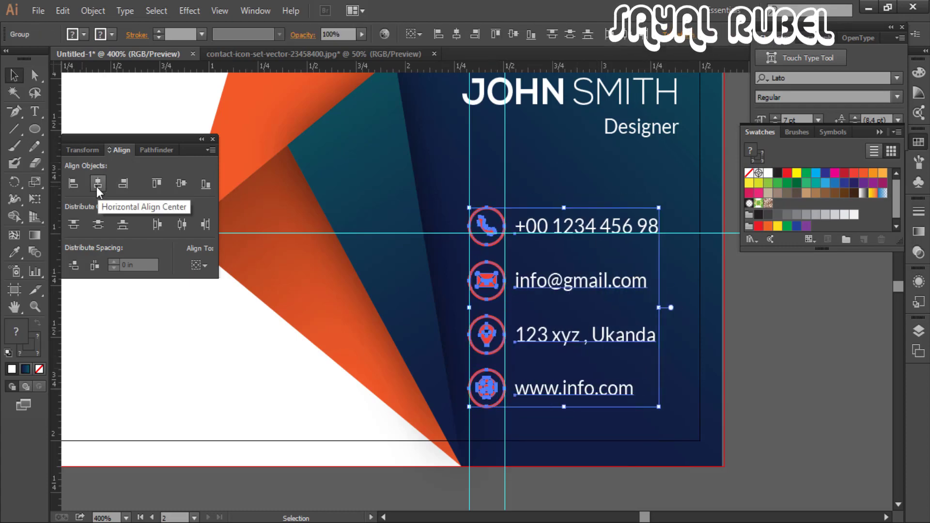
left_click(97, 229)
left_click(695, 275)
Duplicate the front card's logo with its DESIGN and TAG LINE HERE text onto the back card's white area and bring it to front
key("ctrl+minus")
key("ctrl+minus")
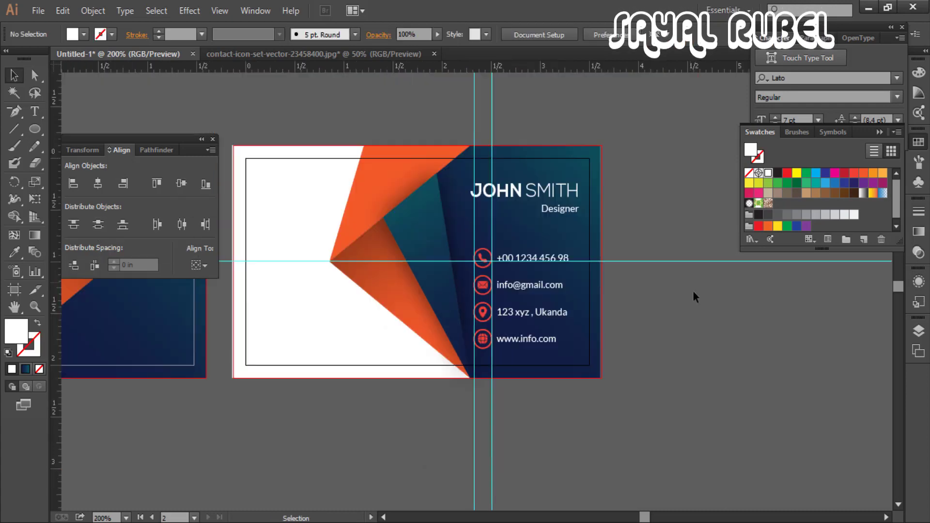
left_click_drag(602, 331, 860, 378)
left_click_drag(265, 318, 376, 338)
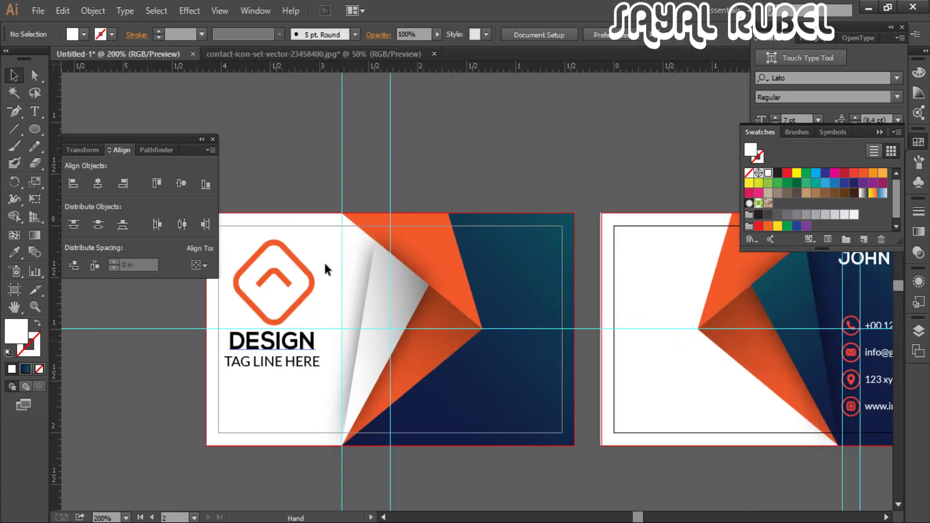
left_click(277, 348)
left_click_drag(278, 347, 692, 377)
right_click(661, 373)
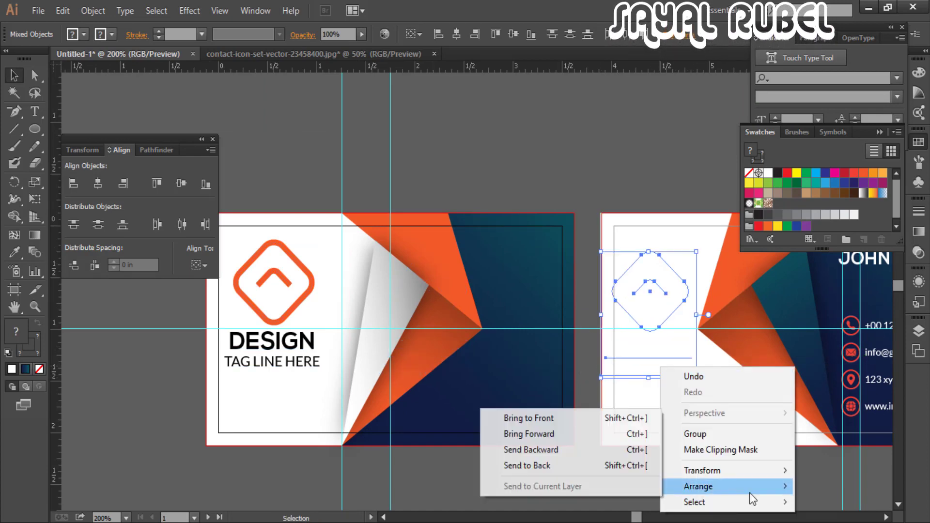
mouse_move(744, 486)
left_click(572, 418)
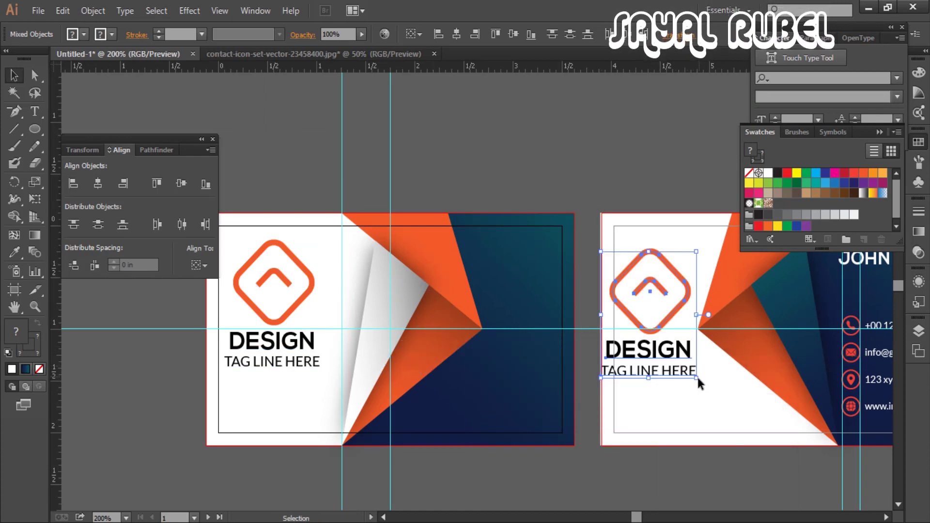
Scale down the copied logo block and move it up just inside the top margin of the back card's white area
left_click_drag(697, 376, 651, 292)
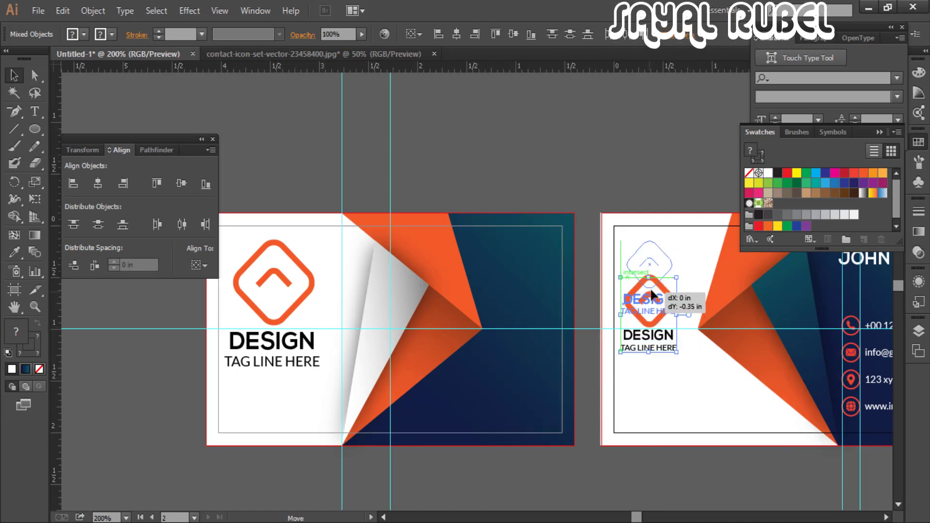
key("space")
left_click_drag(539, 264, 442, 268)
left_click(582, 372)
Paste the QR code image, shrink it and place it below the logo near the back card's bottom margin
key("space")
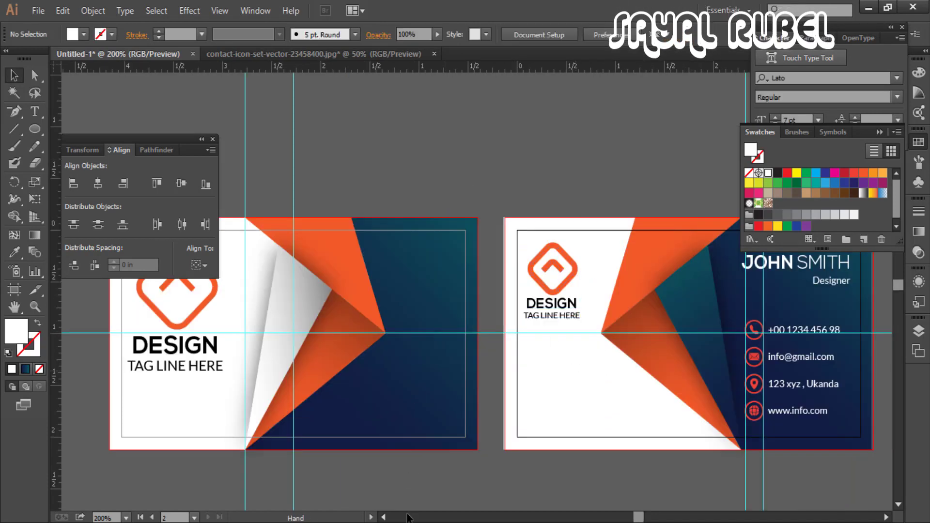
left_click_drag(543, 425, 387, 409)
key("ctrl+v")
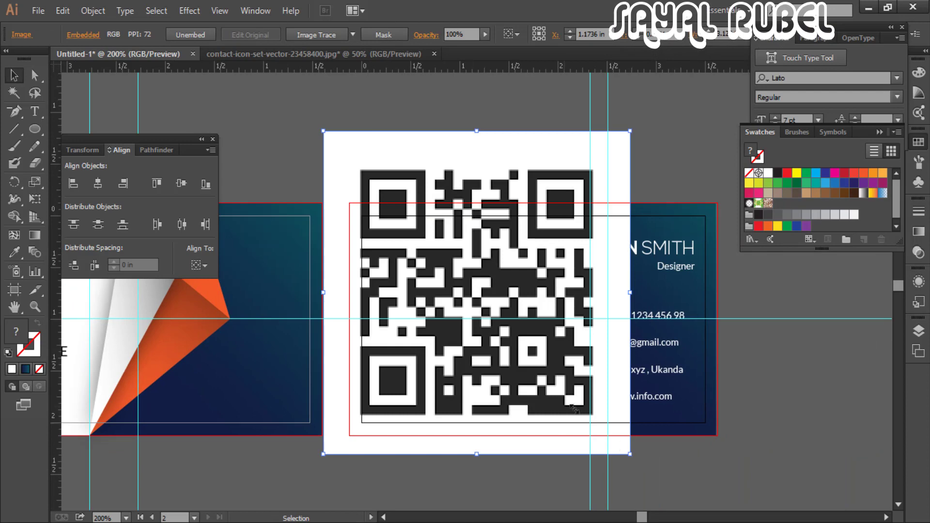
left_click_drag(573, 409, 499, 362)
left_click_drag(437, 357, 398, 415)
key("ctrl+shift+a")
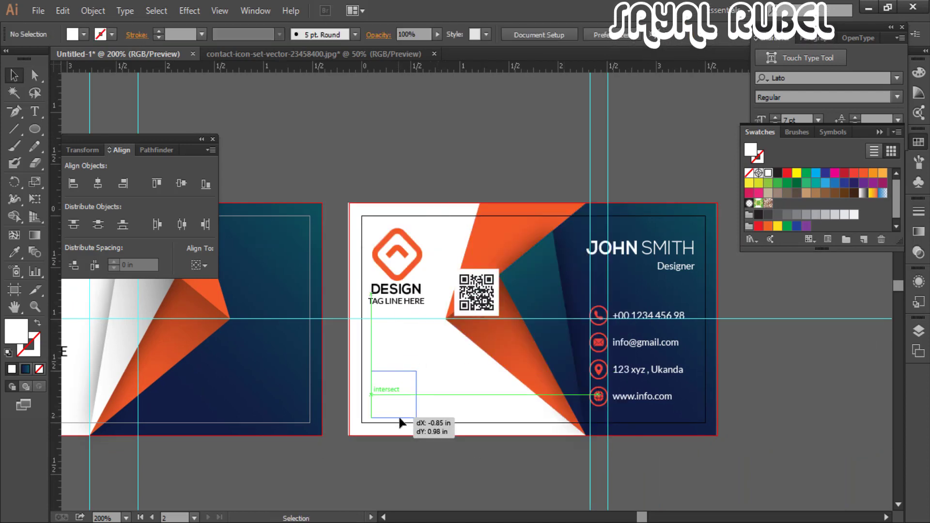
left_click(455, 468)
Enlarge the QR code slightly so it fits below the logo inside the back card's bottom margin
key("ctrl+plus")
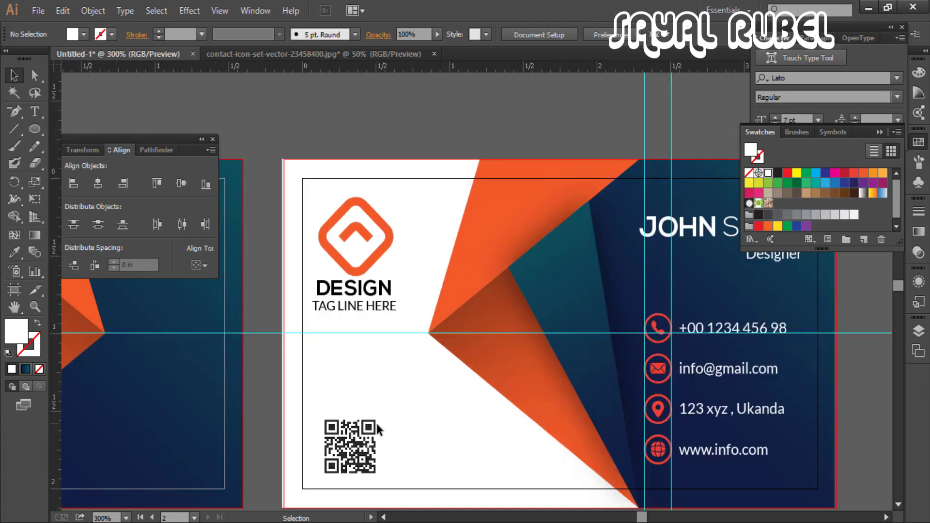
left_click(383, 481, "shift")
scroll(380, 426, "down", 3)
left_click(384, 416)
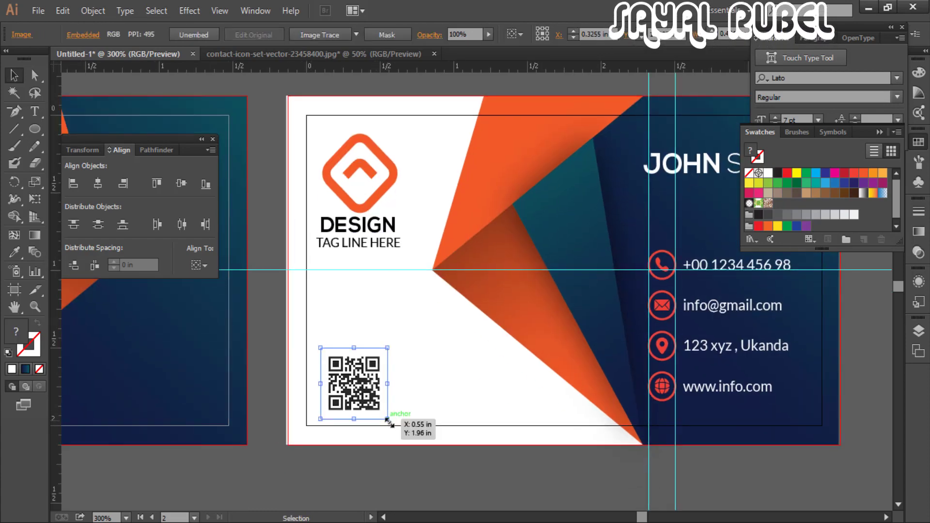
left_click_drag(389, 422, 394, 436)
left_click(400, 435)
Nudge the back card's logo and tagline block slightly to the right
key("ctrl+minus")
left_click_drag(518, 396, 543, 418)
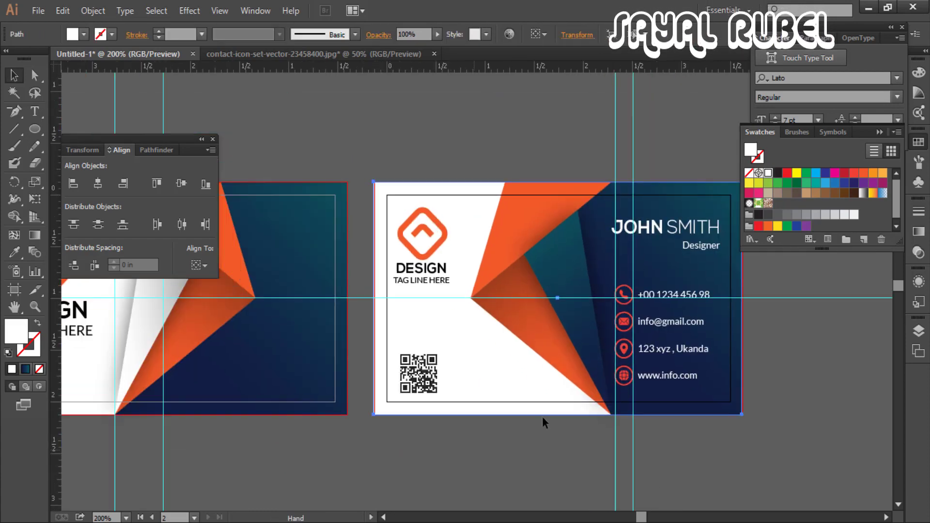
key("ctrl+minus")
left_click_drag(163, 326, 308, 387)
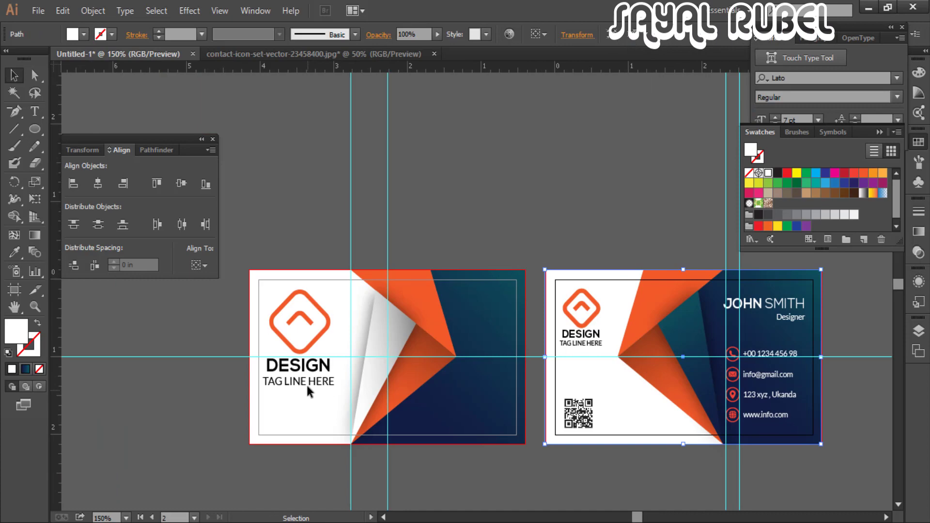
left_click(556, 244)
scroll(564, 208, "right", 3)
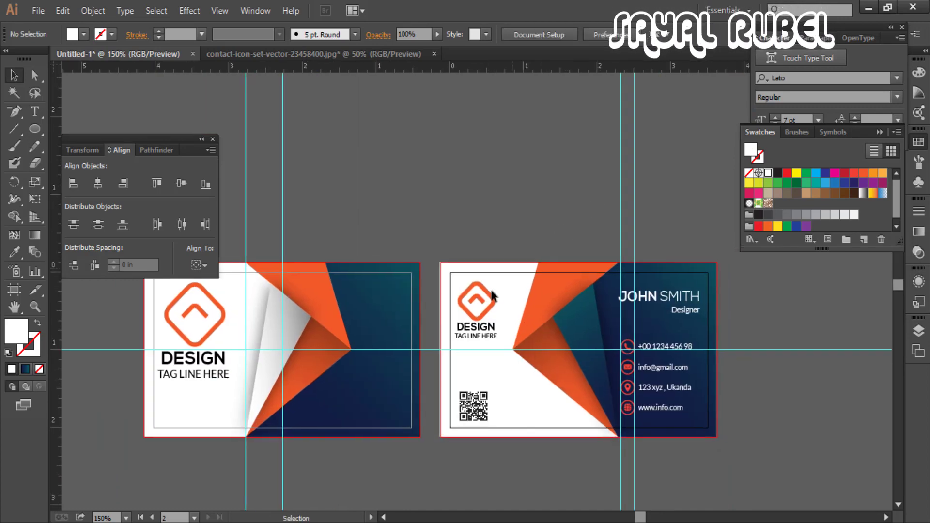
left_click(494, 317)
key("Right")
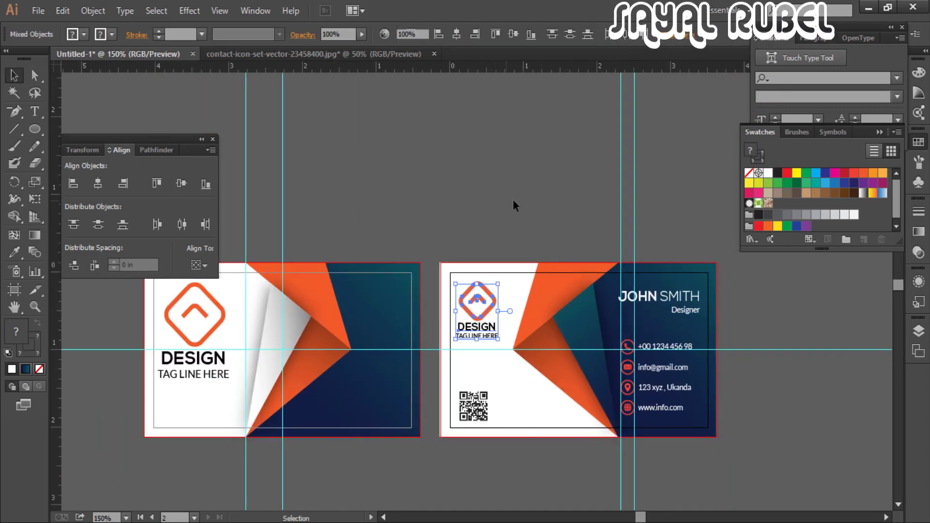
left_click(515, 206)
Hide the document's guides to show both card sides cleanly
key("ctrl+minus")
right_click(508, 349)
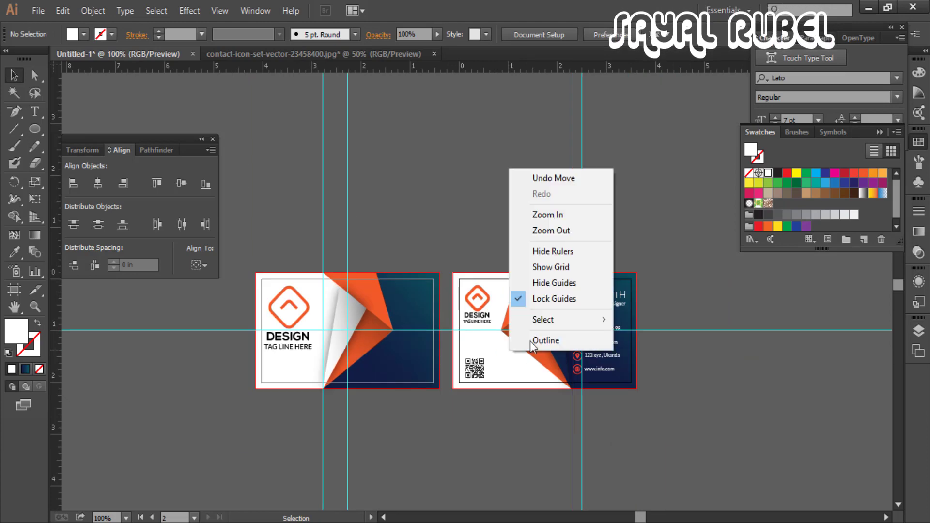
left_click(536, 282)
key("ctrl+minus")
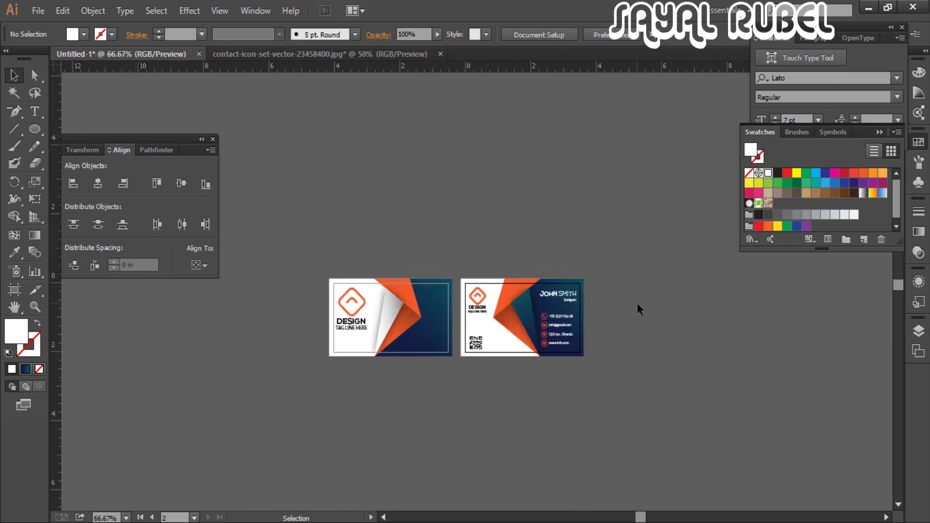
key("ctrl+plus")
key("ctrl+plus")
Group all the artwork of the back card, and group all the artwork of the front card separately
left_click_drag(735, 267, 452, 419)
right_click(515, 324)
left_click(576, 392)
left_click_drag(249, 381, 124, 453)
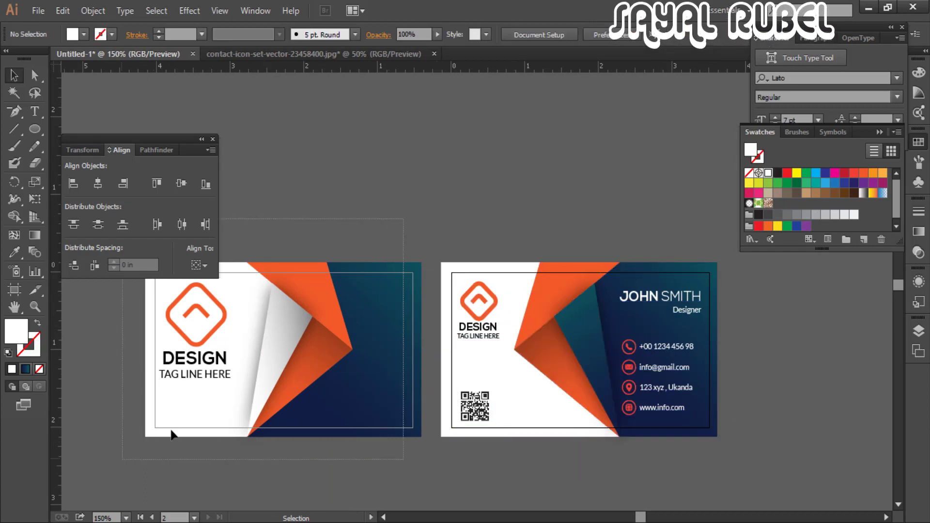
right_click(270, 358)
left_click(315, 426)
left_click(364, 253)
left_click_drag(358, 262, 366, 252)
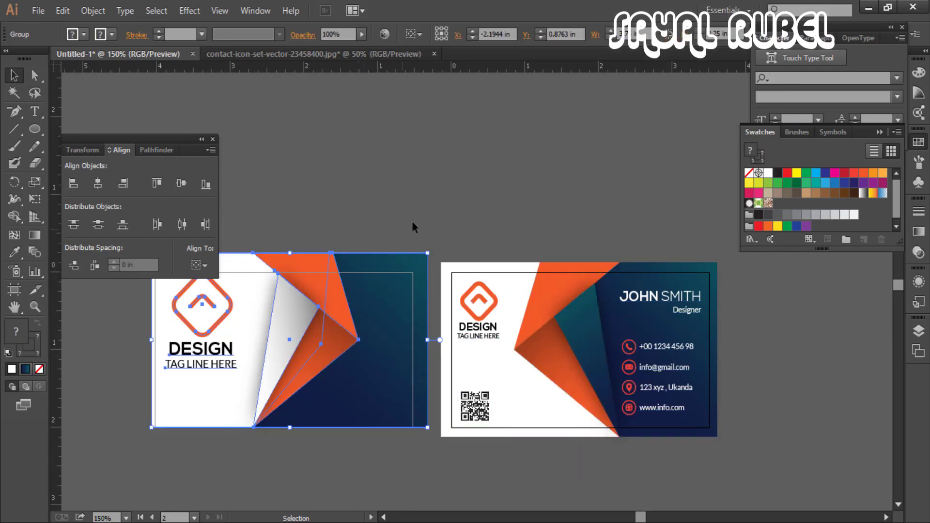
key("ctrl+z")
left_click(410, 223)
Export the card design to the Desktop as JPEG "456" using artboards, with RGB colour, quality 10 Maximum and High (300 ppi) resolution
left_click_drag(490, 261, 542, 275)
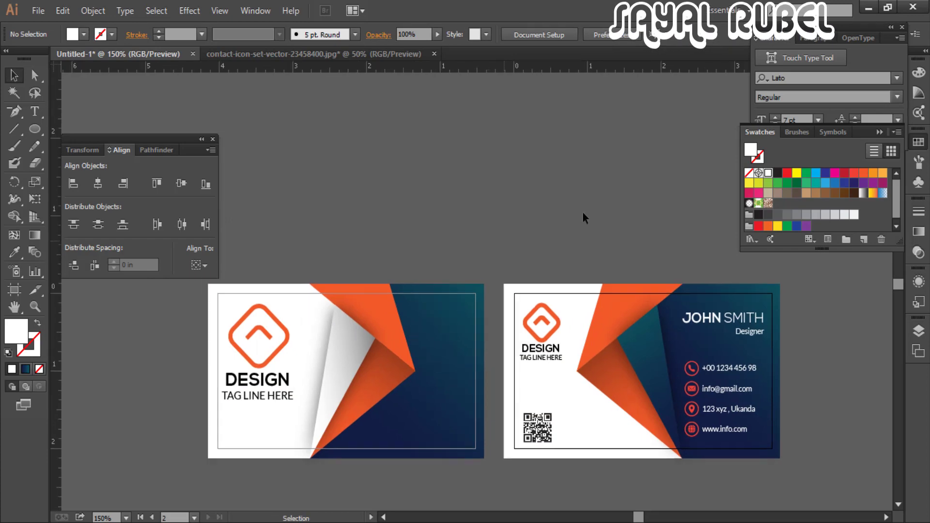
left_click(38, 11)
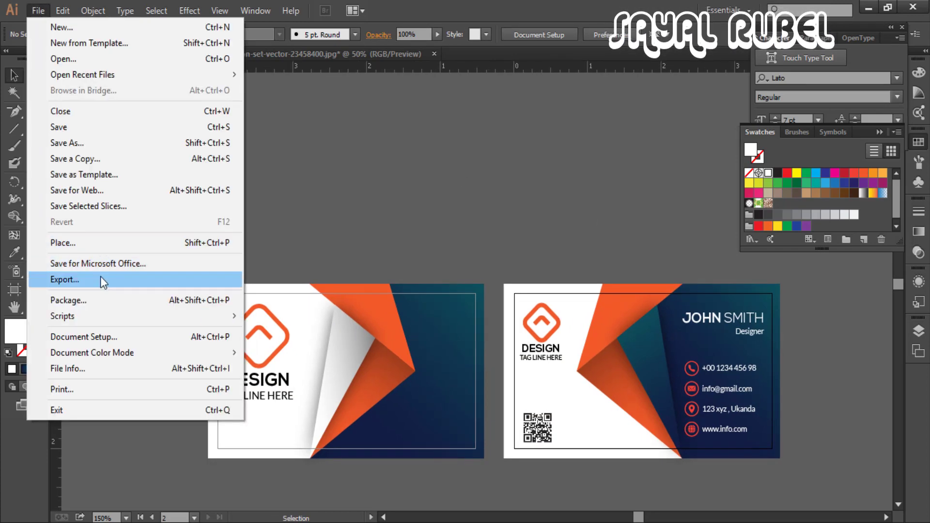
left_click(101, 277)
left_click(142, 410)
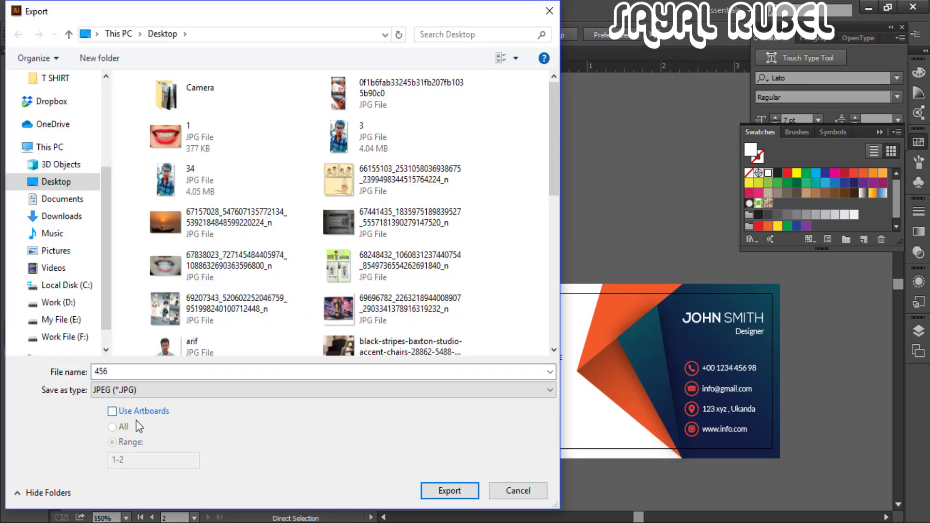
left_click(141, 410)
left_click(467, 493)
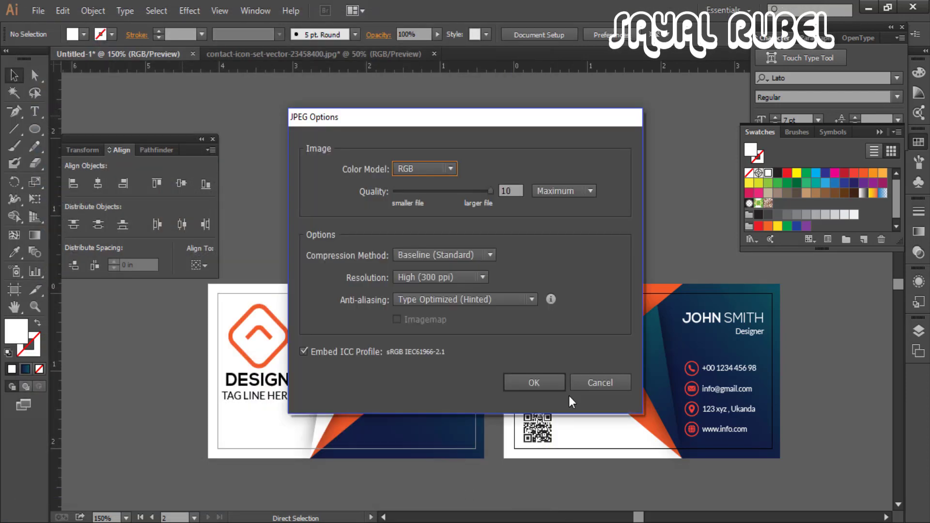
left_click(515, 388)
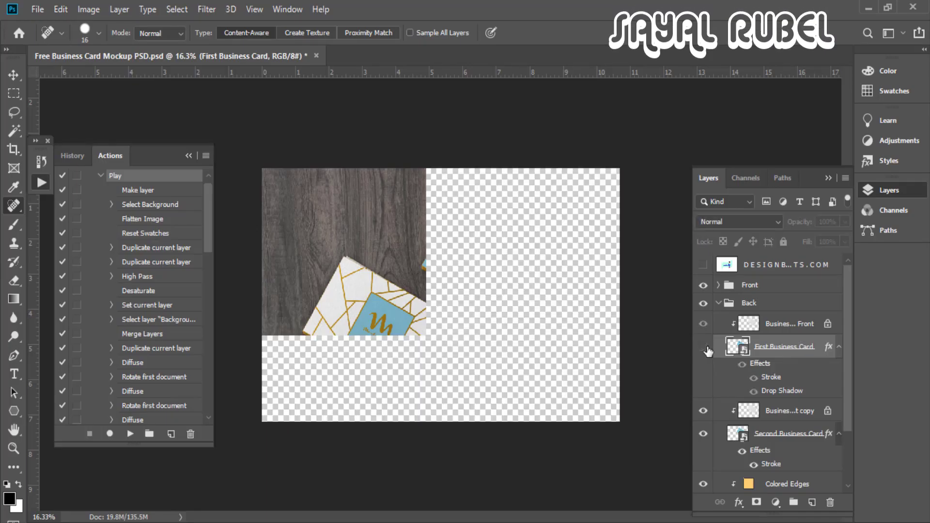
In Photoshop's business card mockup, check the Second Business Card layer's visibility and open the First Business Card smart object for editing
left_click(703, 434)
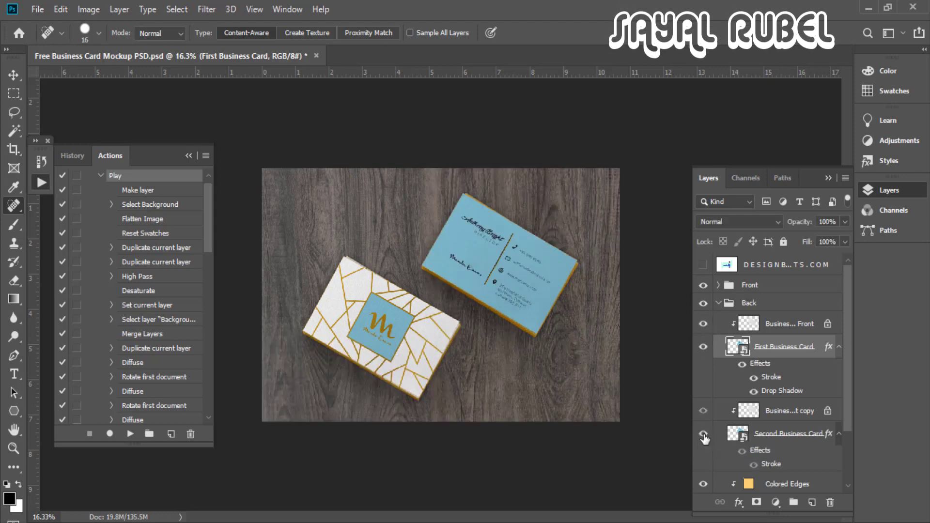
scroll(774, 457, "down", 3)
scroll(774, 458, "up", 3)
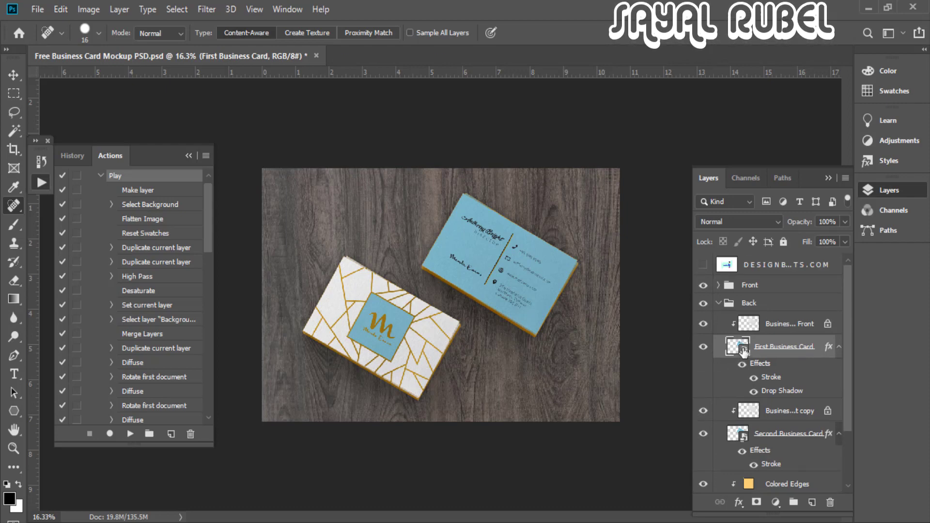
double_click(744, 351)
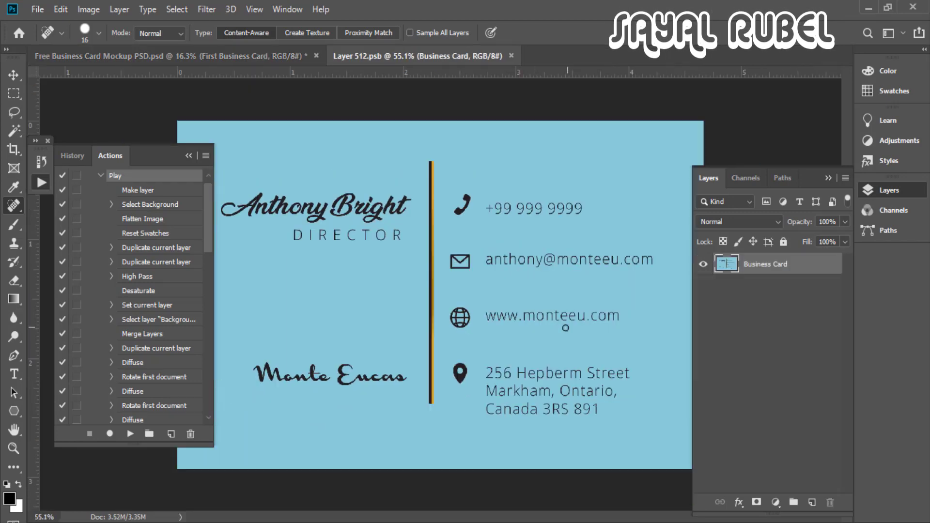
Place the exported image 456-02 as an embedded layer above the Business Card layer in the smart object
key("ctrl+minus")
left_click(38, 11)
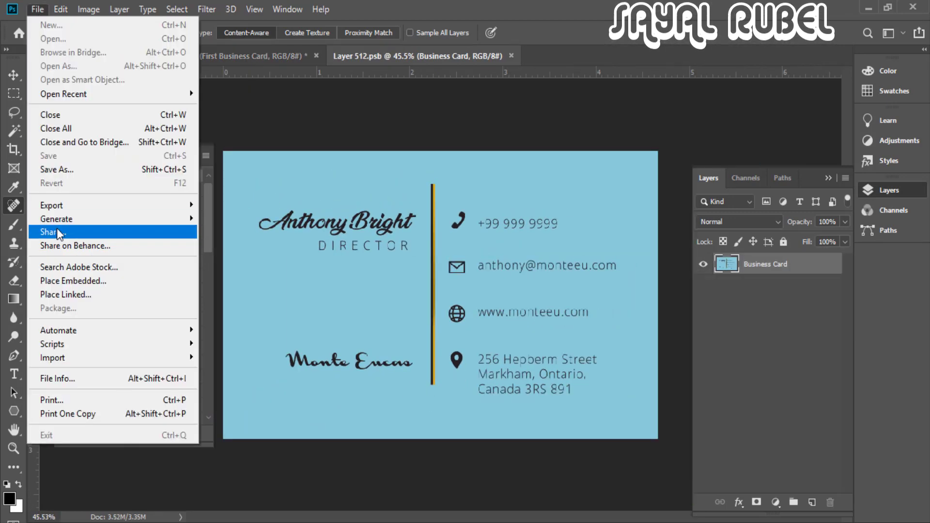
left_click(72, 285)
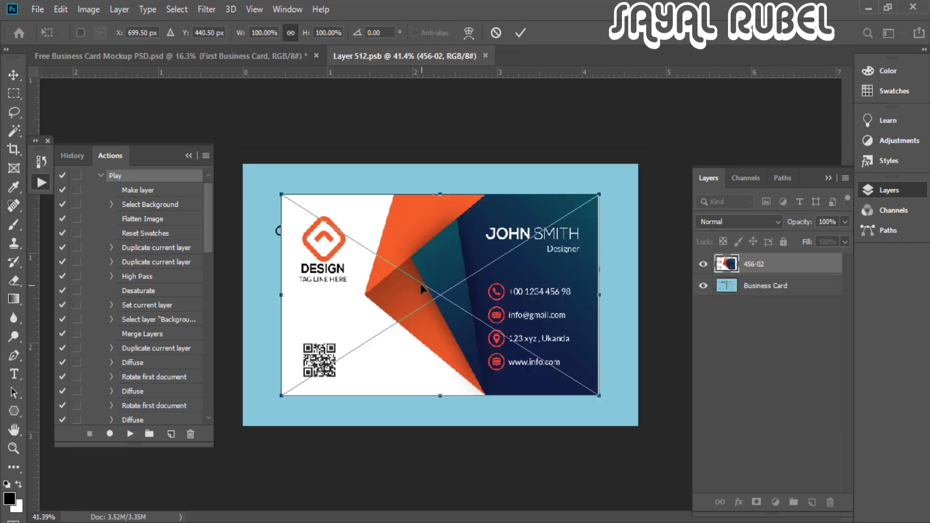
Align 456-02 to the canvas's upper-left corner, enlarge it proportionally to the full canvas height, and centre it over the old card
left_click_drag(420, 283, 371, 232)
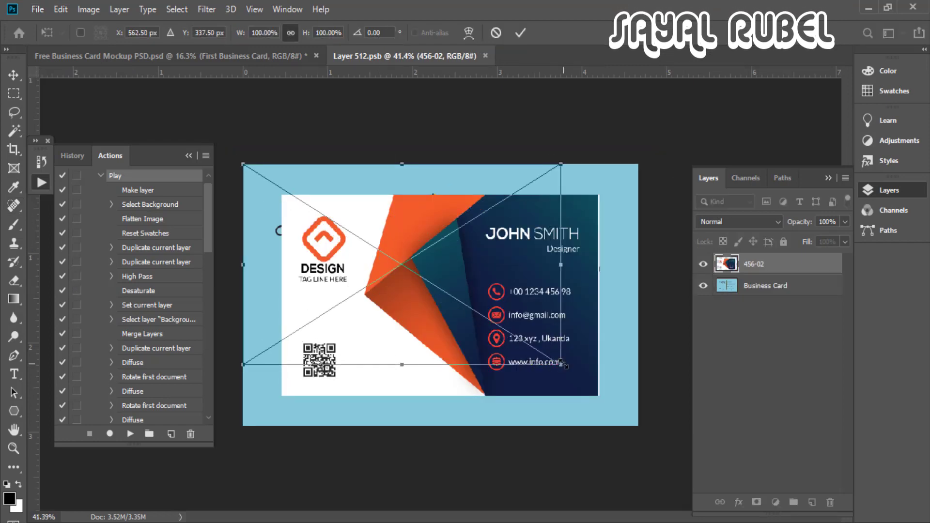
left_click_drag(562, 363, 637, 415)
key("ctrl+z")
left_click_drag(562, 366, 624, 429)
left_click_drag(441, 415, 454, 416)
key("Return")
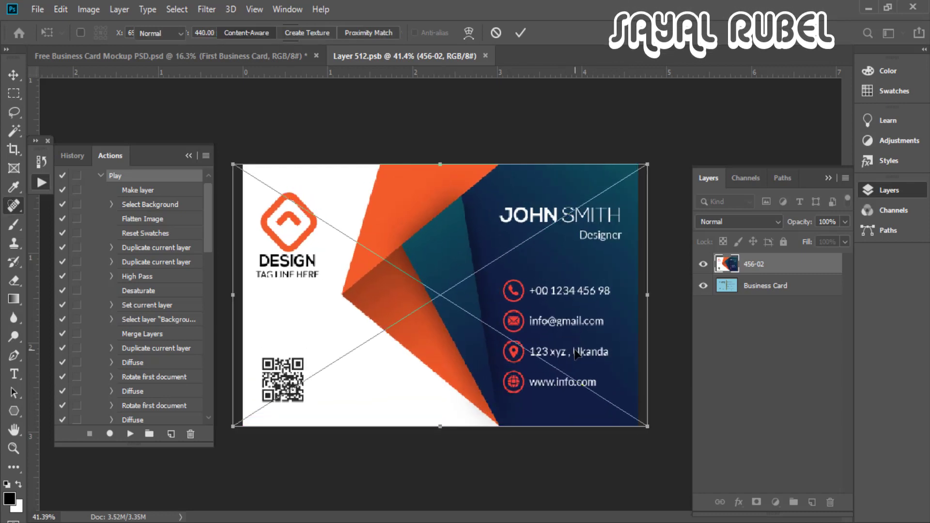
Save and close the back card's smart object to update the mockup
scroll(598, 335, "down", 1)
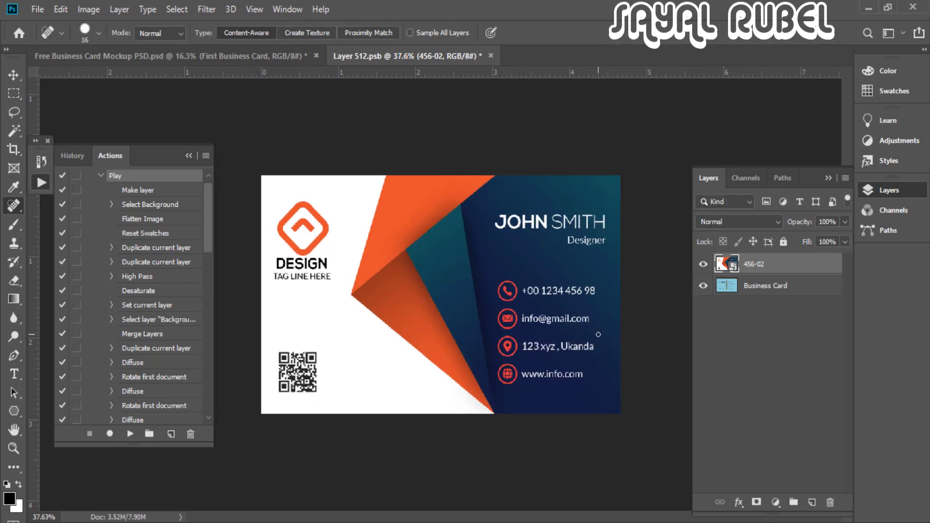
key("ctrl+s")
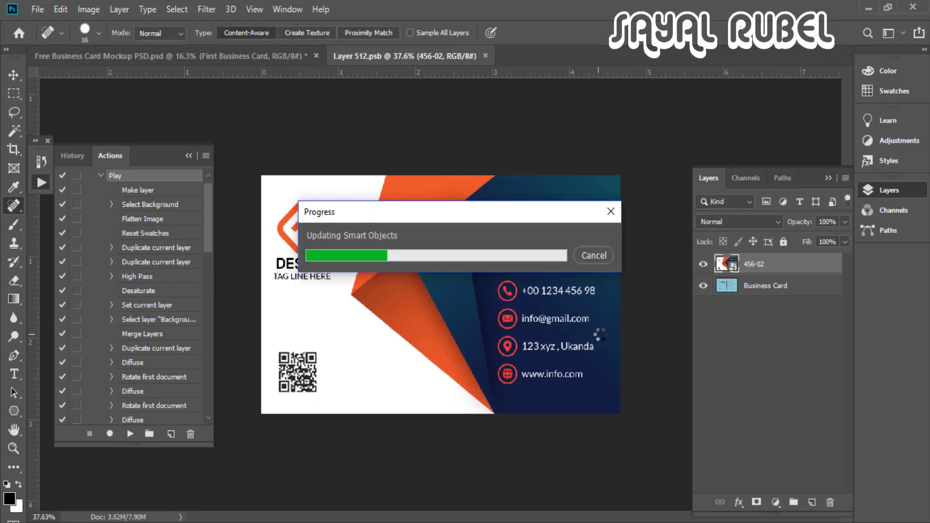
key("ctrl+w")
scroll(688, 351, "up", 2)
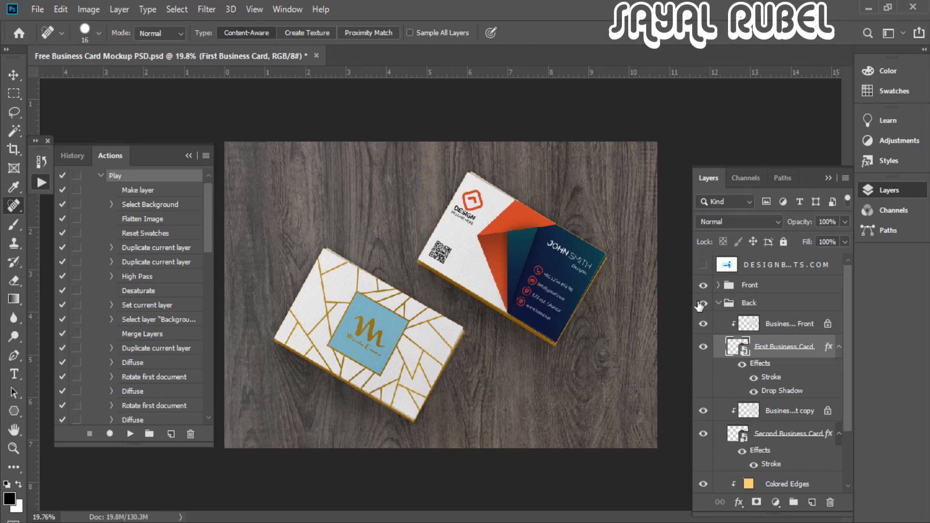
Open the First Business Card smart object in the Front group and place the exported image 456-01 in it as an embedded layer
left_click(717, 304)
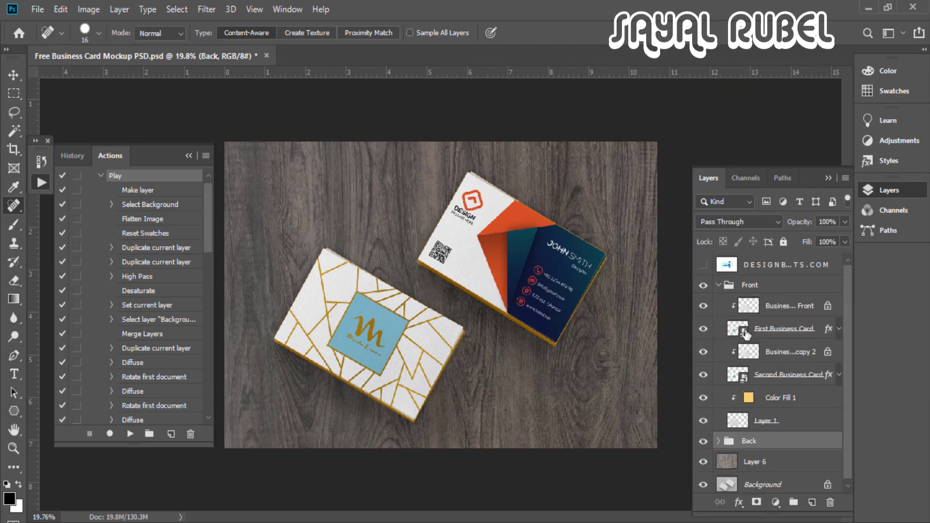
double_click(744, 331)
key("ctrl+minus")
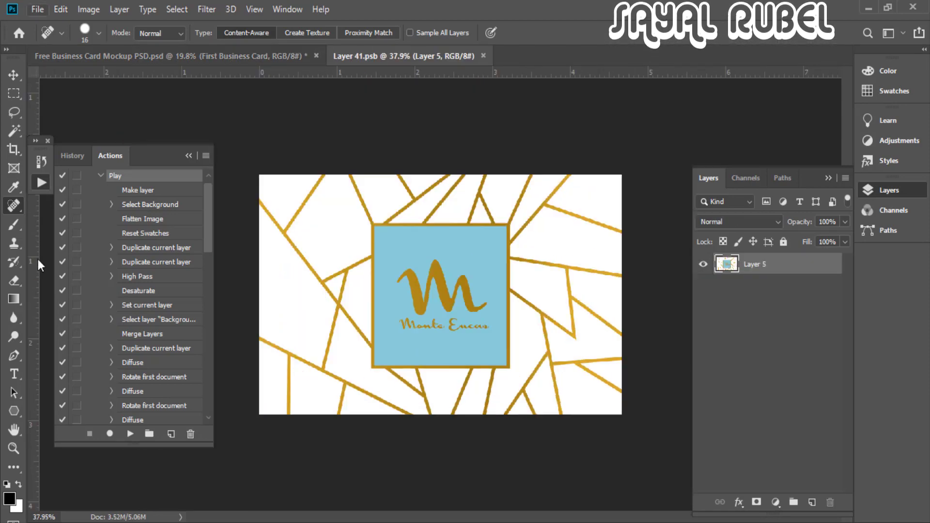
left_click(38, 9)
left_click(88, 283)
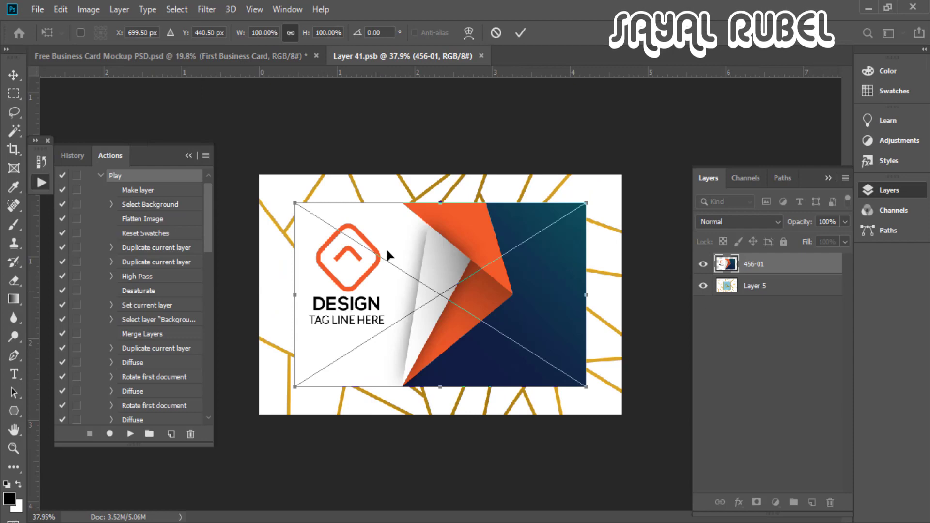
Align 456-01 to the canvas's upper-left corner, scale it to the full width, and stretch its lower edge to cover the old artwork
left_click_drag(388, 254, 353, 227)
left_click_drag(566, 365, 638, 409)
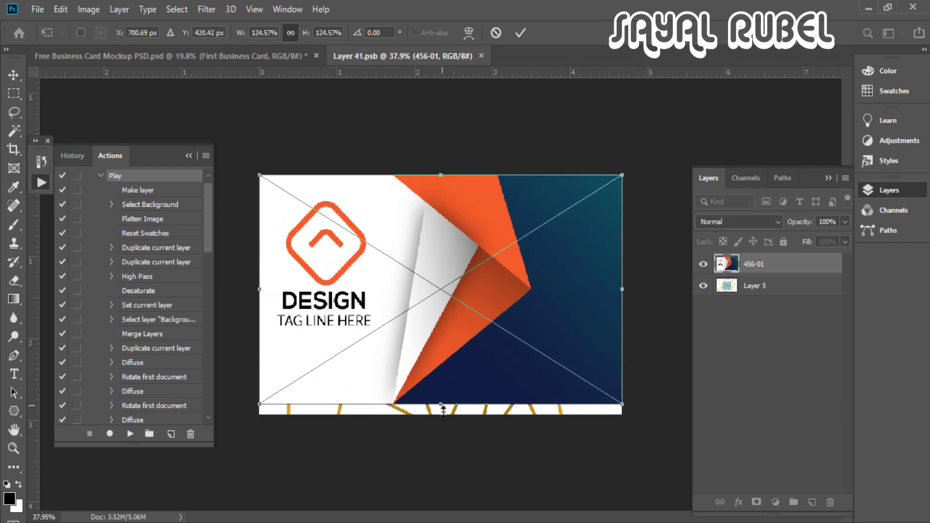
left_click_drag(444, 411, 443, 404)
key("Return")
key("j")
key("ctrl+minus")
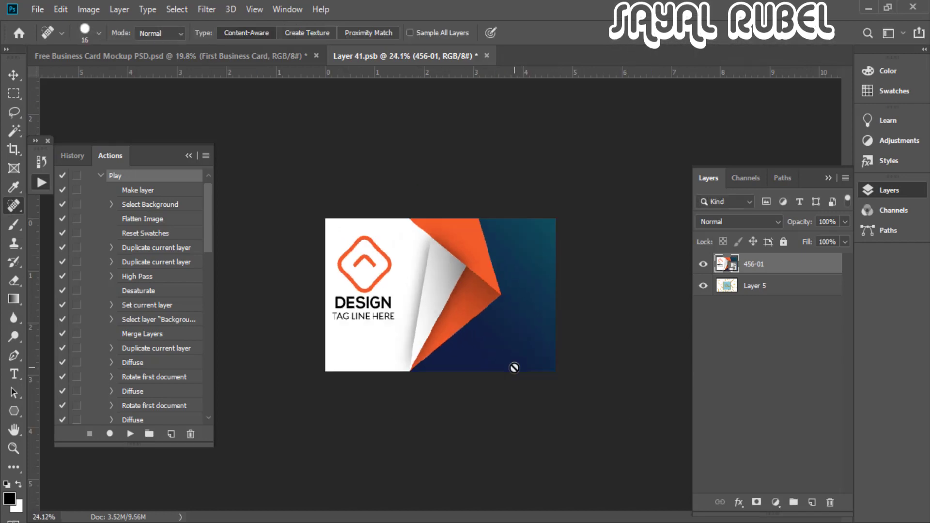
Save and close the front card's smart object, and view both card stacks in the mockup
key("ctrl+s")
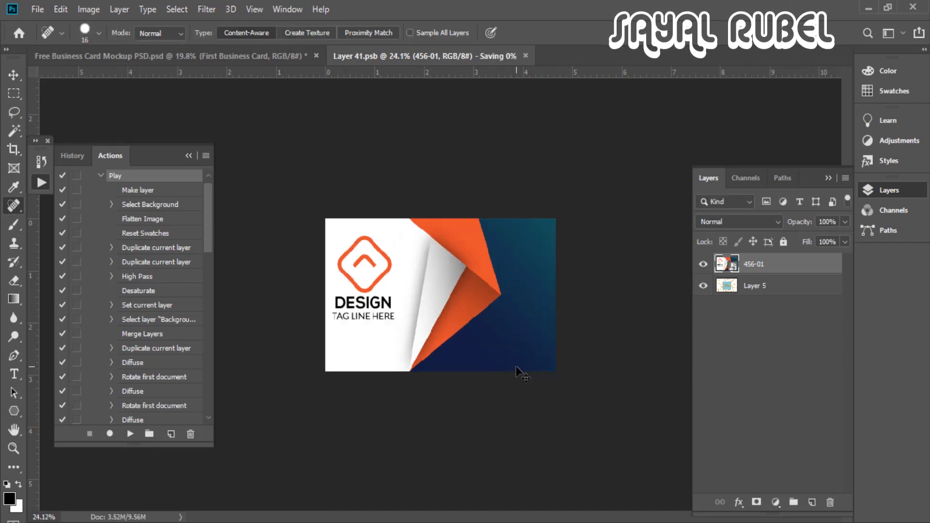
key("ctrl+w")
scroll(516, 367, "up", 4)
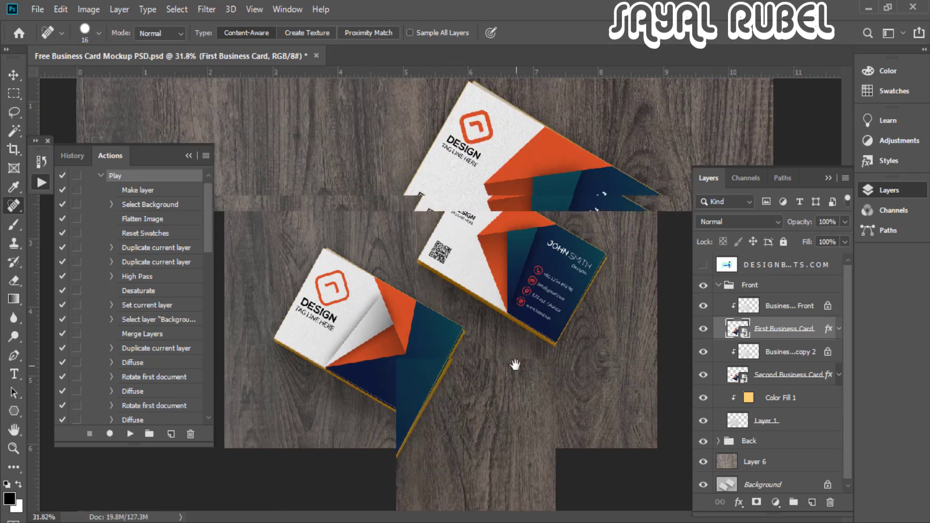
mouse_move(515, 367)
left_mouse_down()
mouse_move(471, 355)
mouse_move(490, 360)
left_mouse_up()
scroll(490, 360, "down", 1)
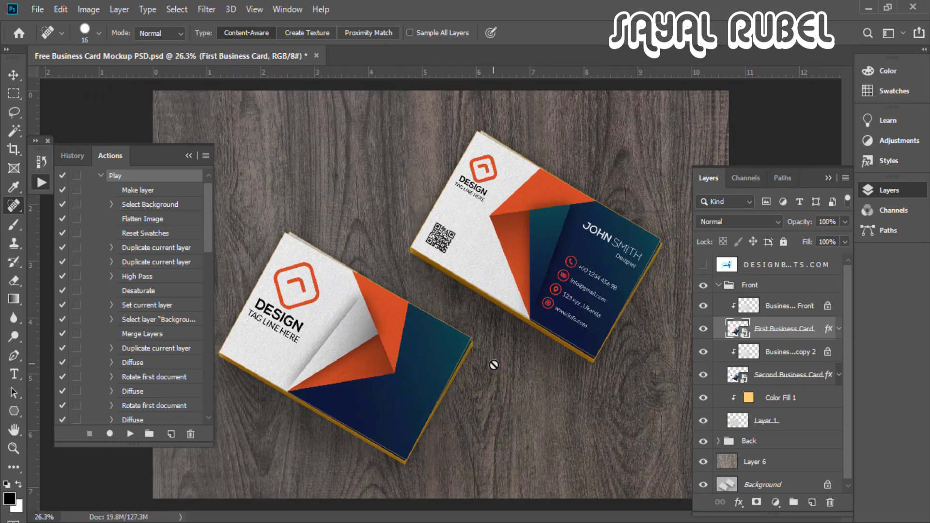